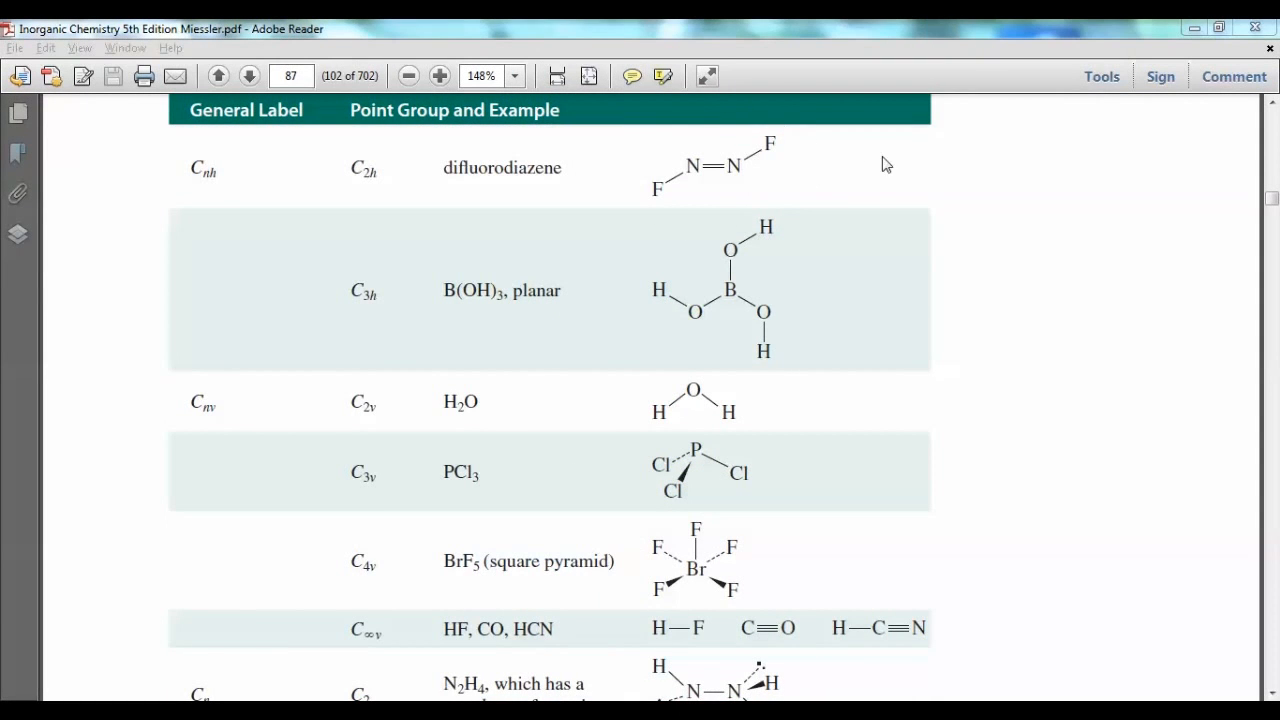
- Switch to Avogadro and undo the placement of the phosphorus atom
{"action": "key", "text": "alt+Tab"}
{"action": "key", "text": "alt+Tab"}
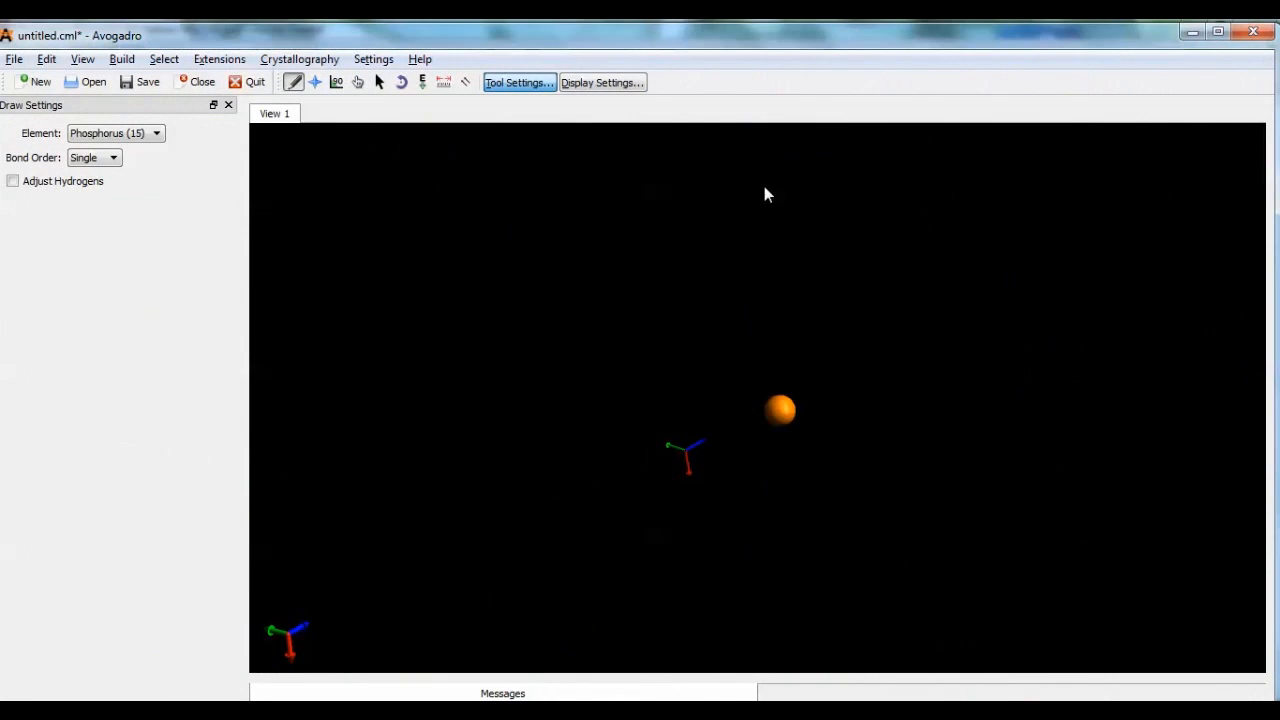
{"action": "key", "text": "ctrl+z"}
- Draw two nitrogen atoms side by side and join them with a double bond
{"action": "left_click", "coordinate": [154, 136]}
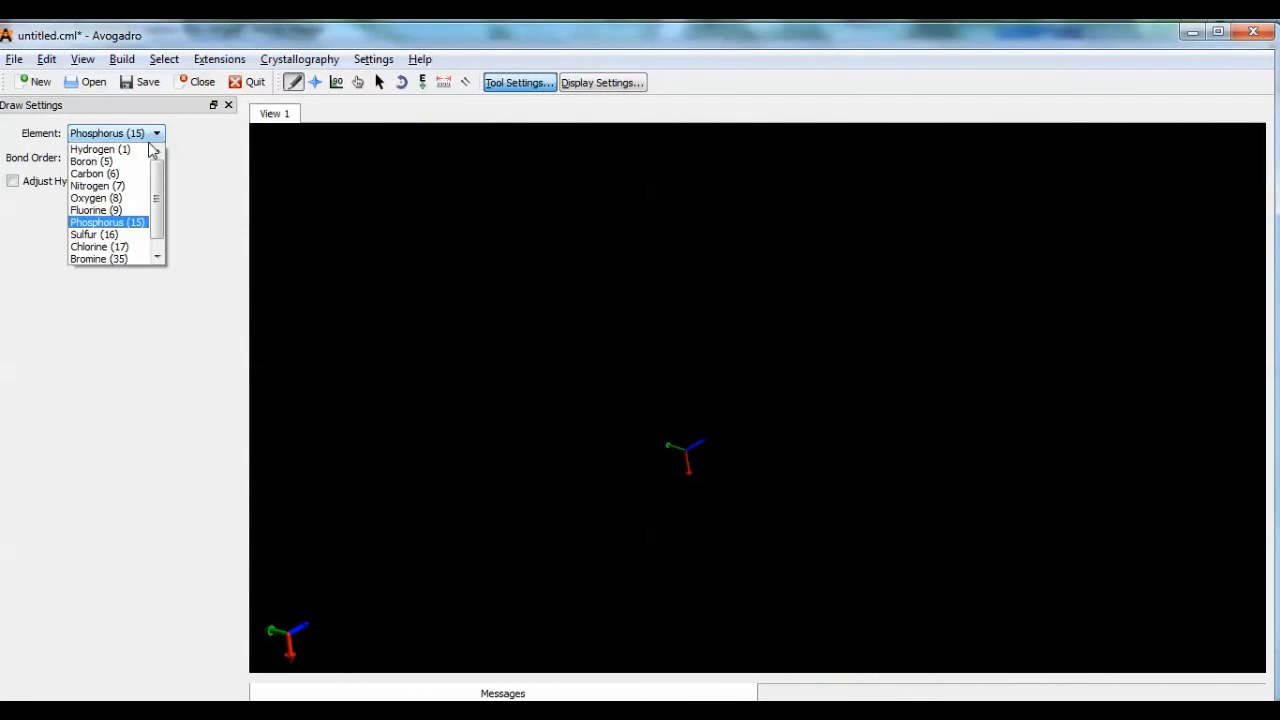
{"action": "left_click", "coordinate": [121, 188]}
{"action": "left_click_drag", "start_coordinate": [657, 328], "coordinate": [770, 337]}
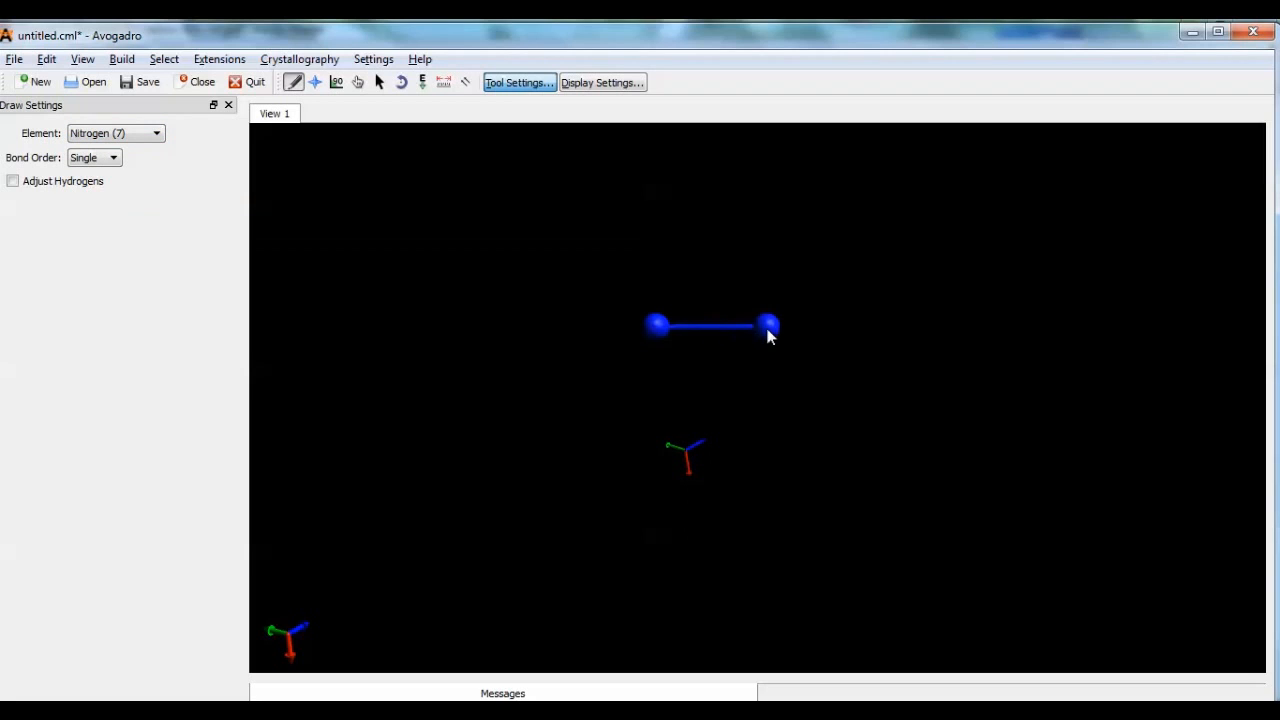
{"action": "left_click", "coordinate": [711, 328]}
- Check the difluorodiazene structure in the textbook PDF, then attach one single-bonded fluorine to each nitrogen on opposite sides in Avogadro
{"action": "key", "text": "alt+Tab"}
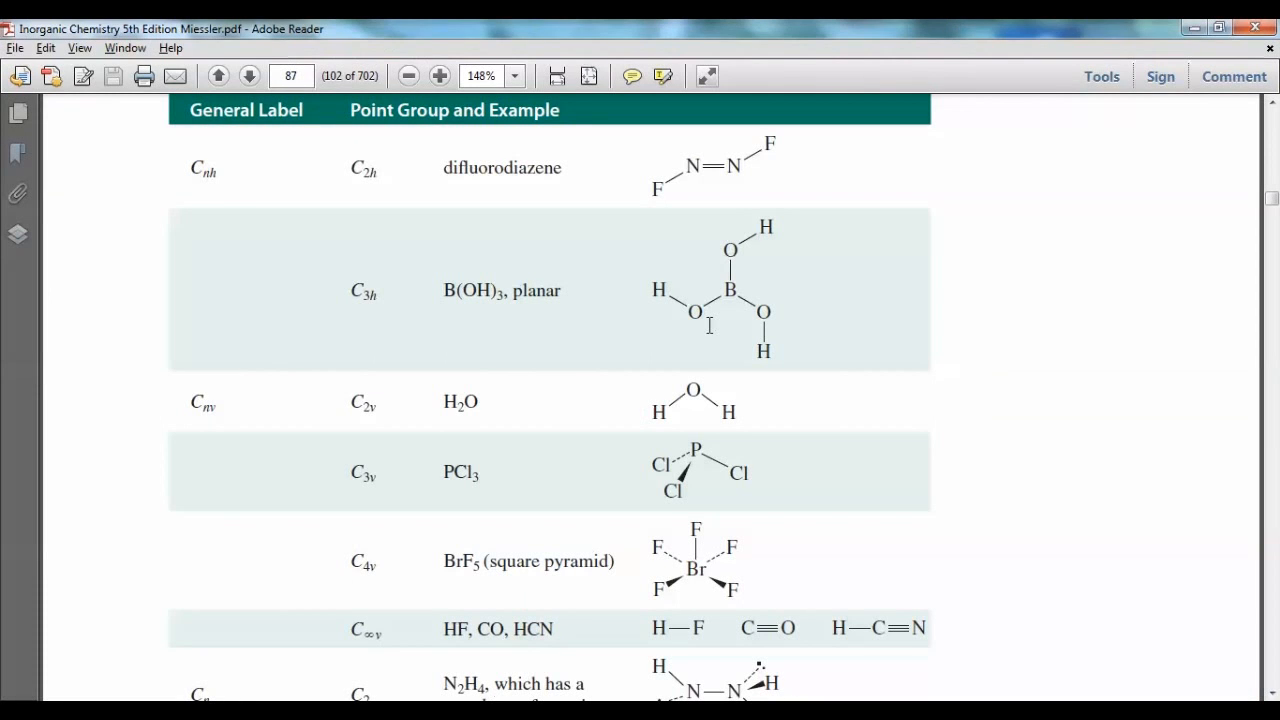
{"action": "key", "text": "alt+Tab"}
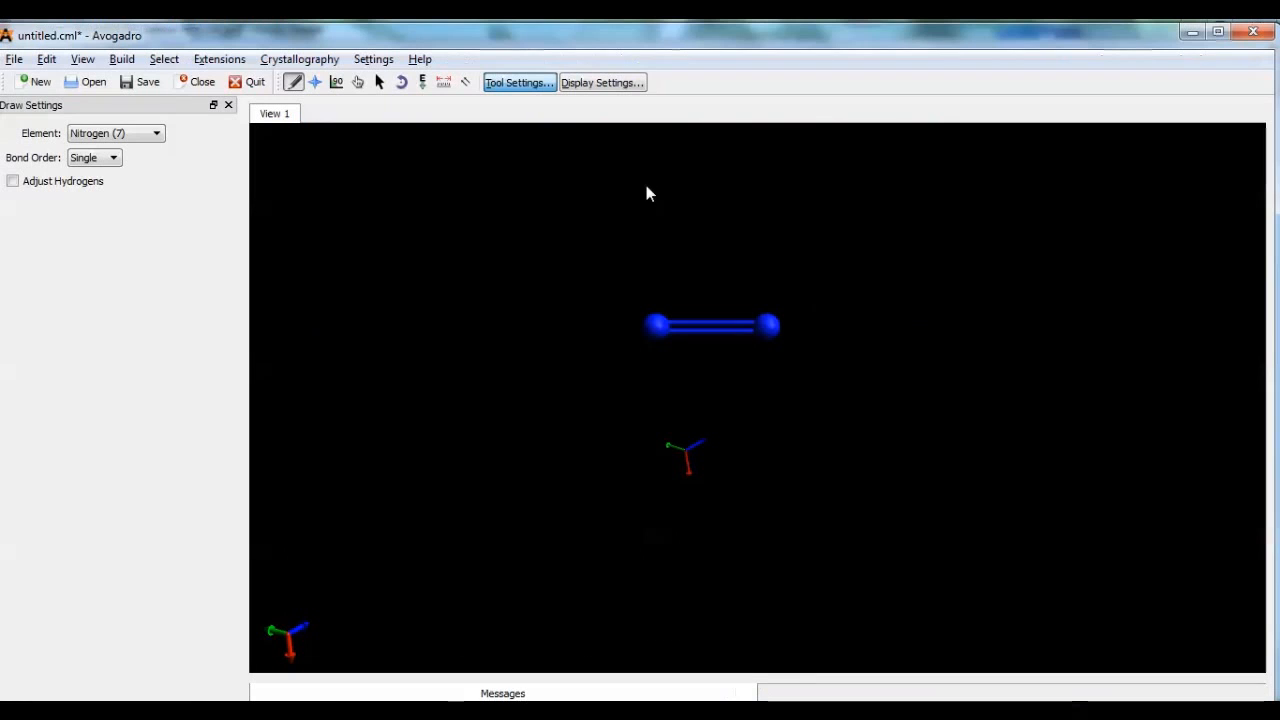
{"action": "left_click", "coordinate": [140, 133]}
{"action": "left_click", "coordinate": [127, 210]}
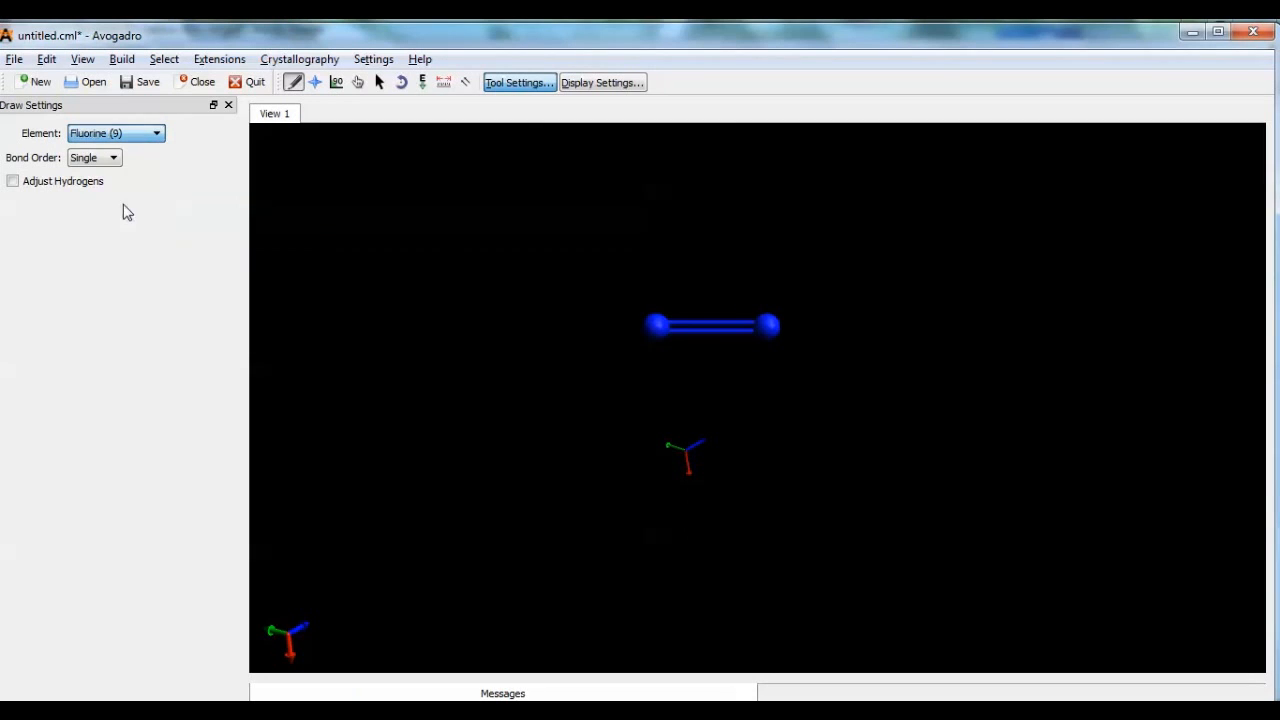
{"action": "left_click_drag", "start_coordinate": [655, 336], "coordinate": [586, 378]}
{"action": "left_click_drag", "start_coordinate": [771, 337], "coordinate": [843, 266]}
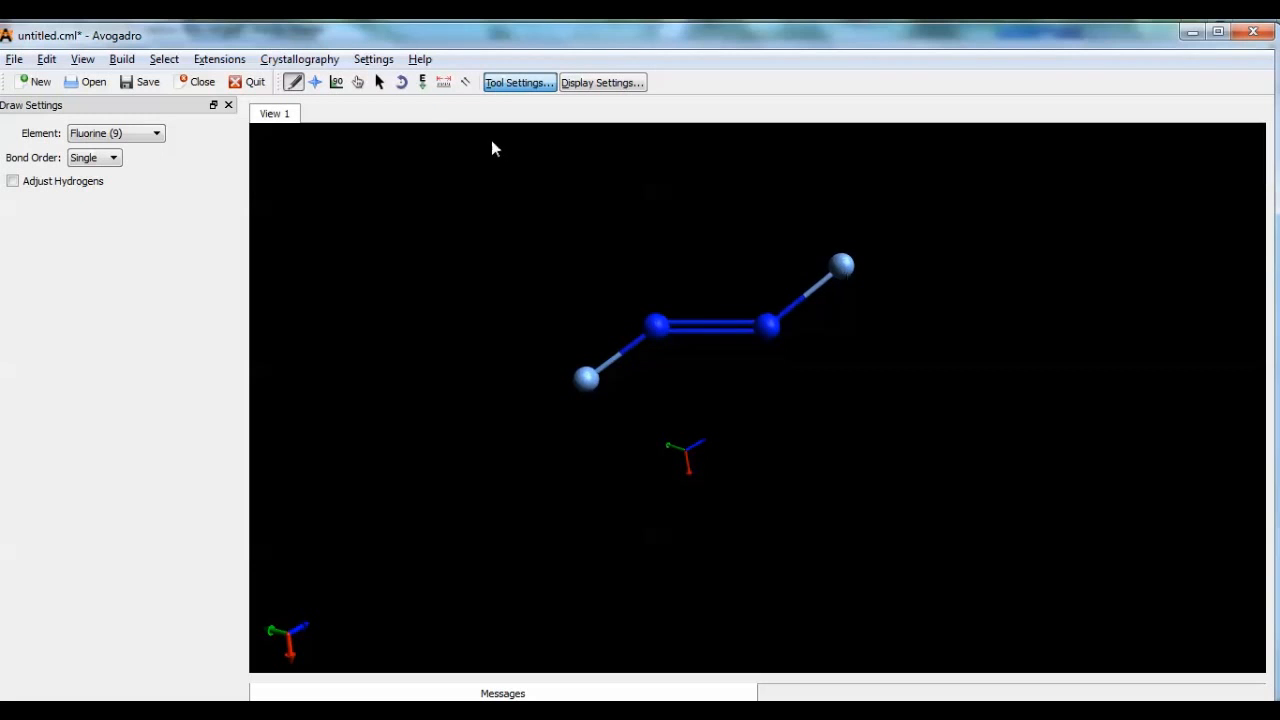
- Auto-optimize the molecule's geometry with the UFF force field and Steepest Descent algorithm, then stop the optimization
{"action": "left_click", "coordinate": [422, 85]}
{"action": "left_click", "coordinate": [180, 274]}
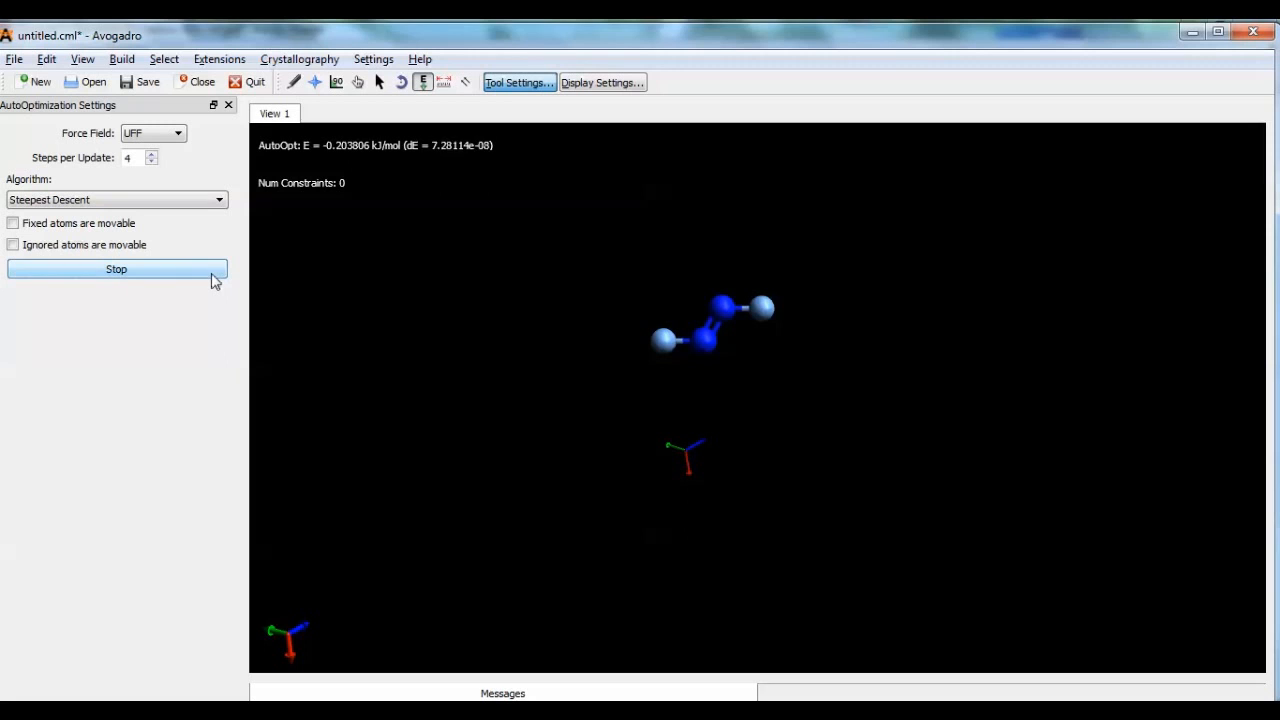
{"action": "left_click", "coordinate": [211, 273]}
- Rotate and enlarge the optimized difluorodiazene with the Navigate tool to examine it from several directions
{"action": "left_click", "coordinate": [314, 82]}
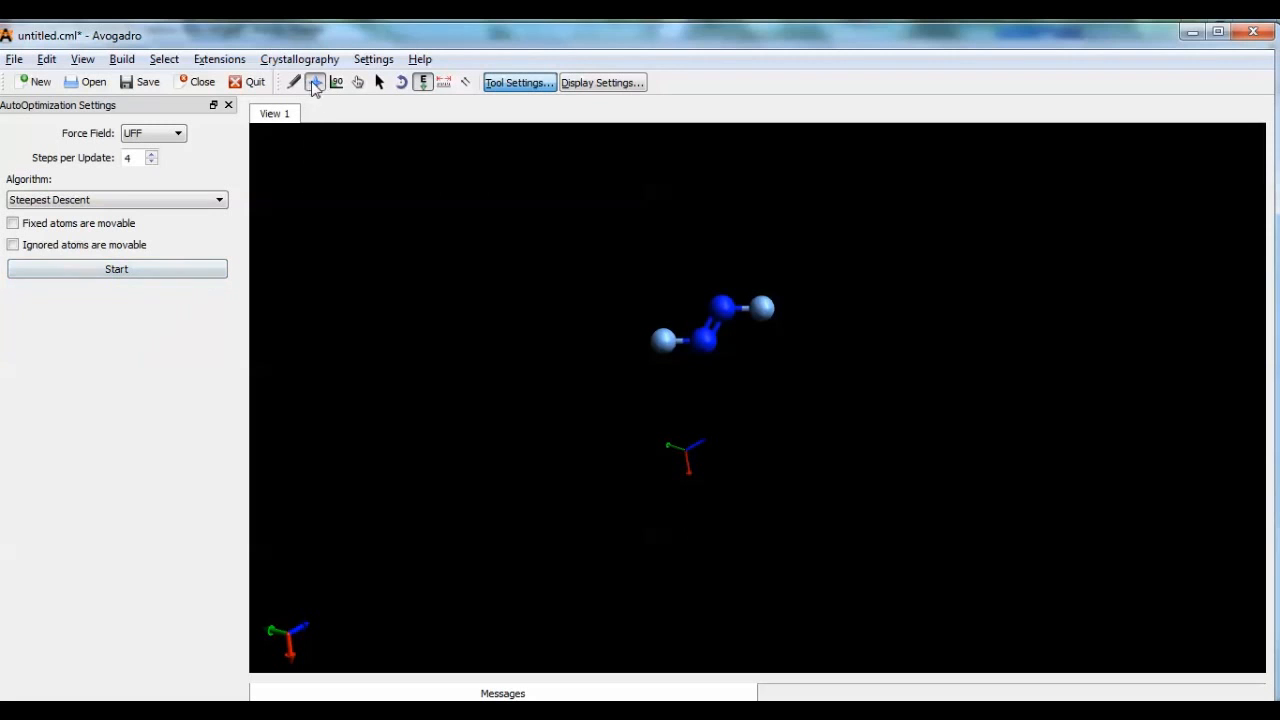
{"action": "left_click_drag", "start_coordinate": [637, 303], "coordinate": [866, 477]}
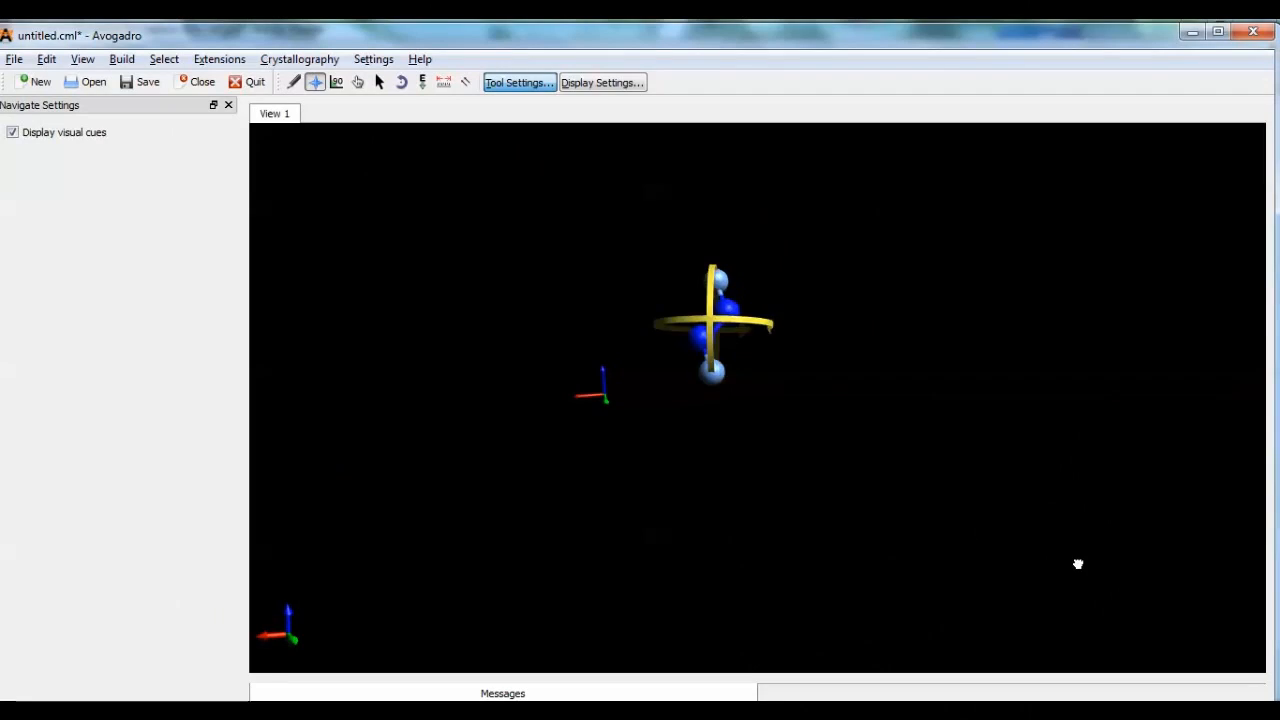
{"action": "left_click_drag", "start_coordinate": [1077, 563], "coordinate": [853, 352]}
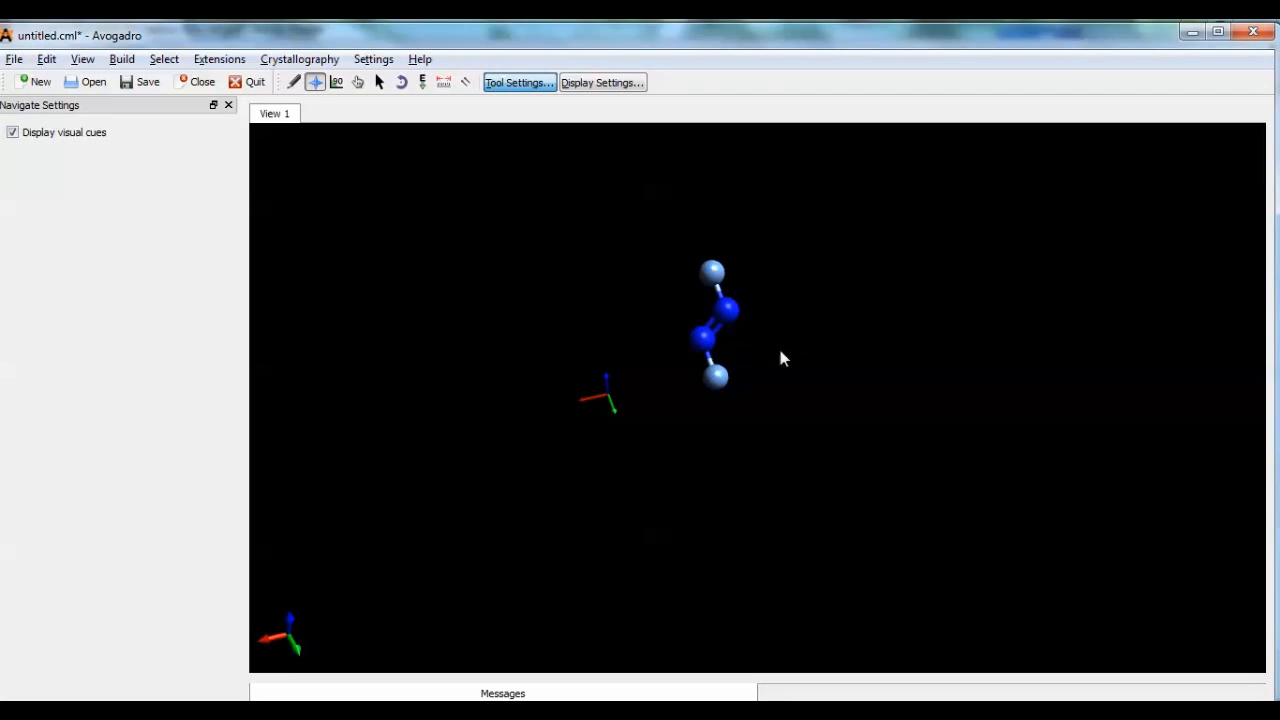
{"action": "scroll", "coordinate": [782, 359], "scroll_direction": "up", "scroll_amount": 10}
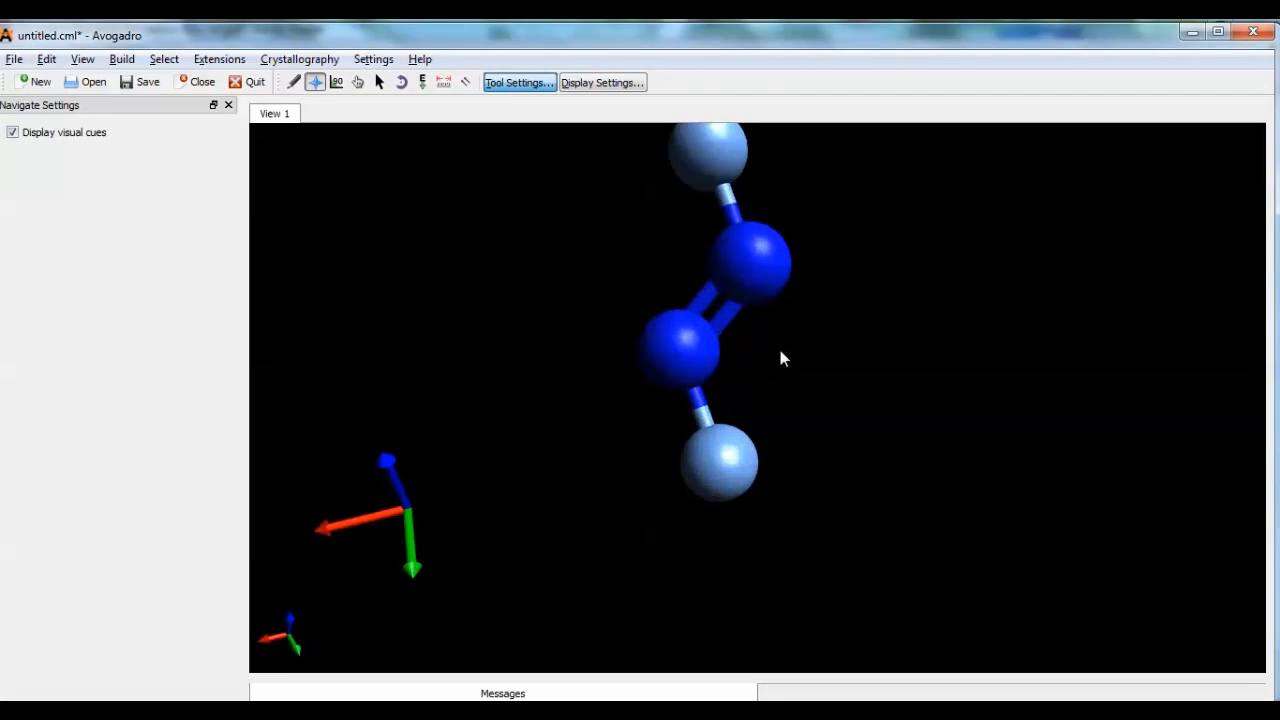
{"action": "left_click_drag", "start_coordinate": [886, 291], "coordinate": [447, 511]}
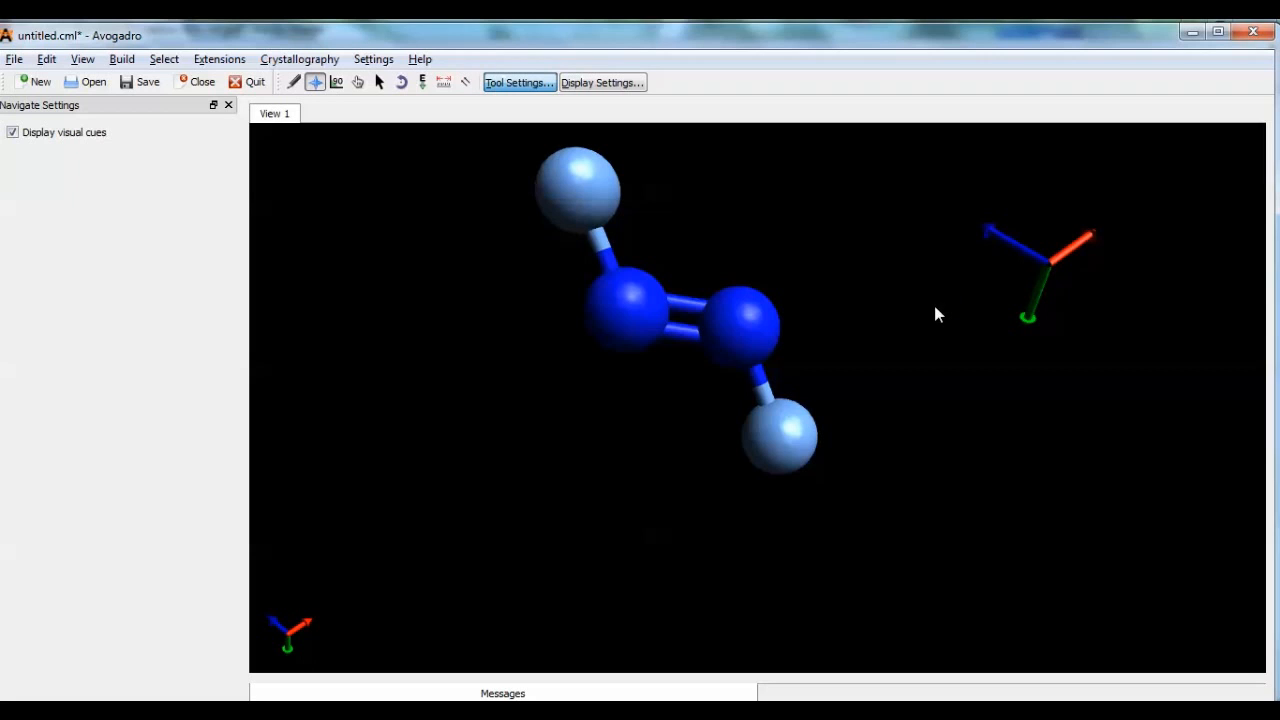
- Inspect the bond angles and bond length around the N=N bond with the Bond Centric Manipulate tool, then clear the display
{"action": "left_click", "coordinate": [337, 84]}
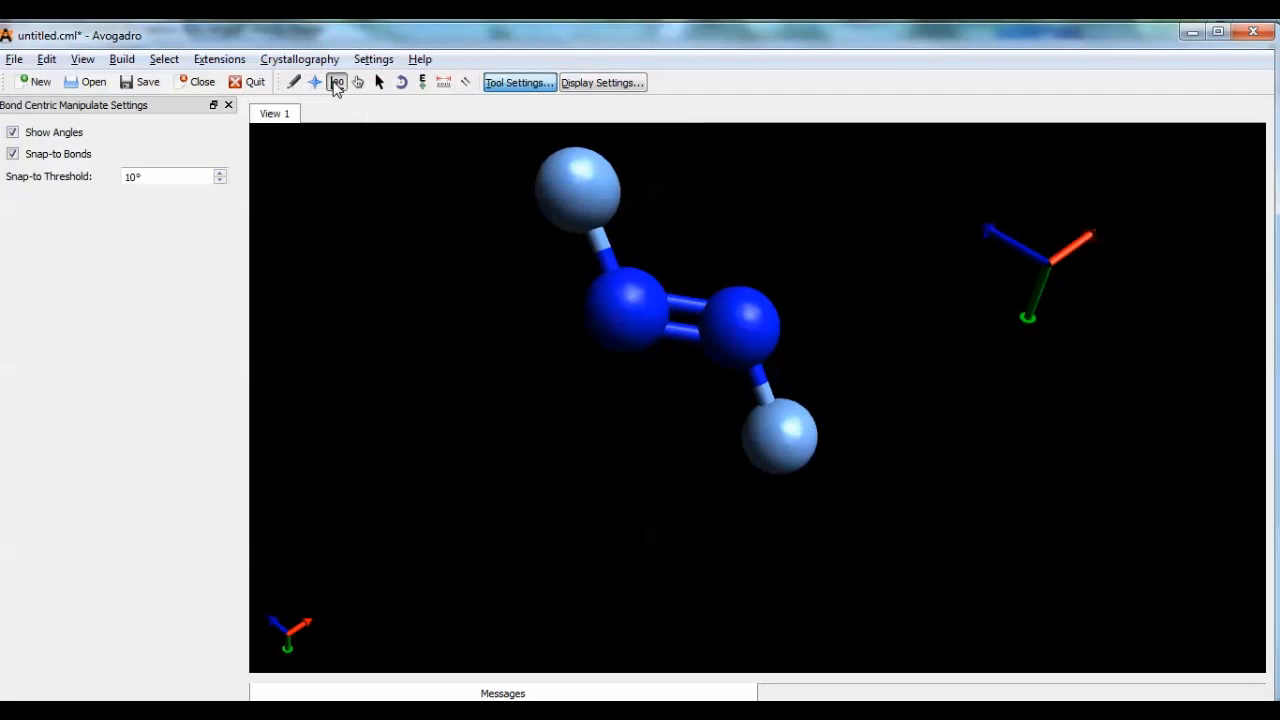
{"action": "mouse_move", "coordinate": [616, 316]}
{"action": "left_mouse_down"}
{"action": "mouse_move", "coordinate": [520, 372]}
{"action": "mouse_move", "coordinate": [717, 274]}
{"action": "mouse_move", "coordinate": [575, 246]}
{"action": "mouse_move", "coordinate": [436, 281]}
{"action": "mouse_move", "coordinate": [598, 260]}
{"action": "left_mouse_up"}
{"action": "mouse_move", "coordinate": [687, 306]}
{"action": "left_mouse_down"}
{"action": "mouse_move", "coordinate": [600, 400]}
{"action": "mouse_move", "coordinate": [668, 320]}
{"action": "left_mouse_up"}
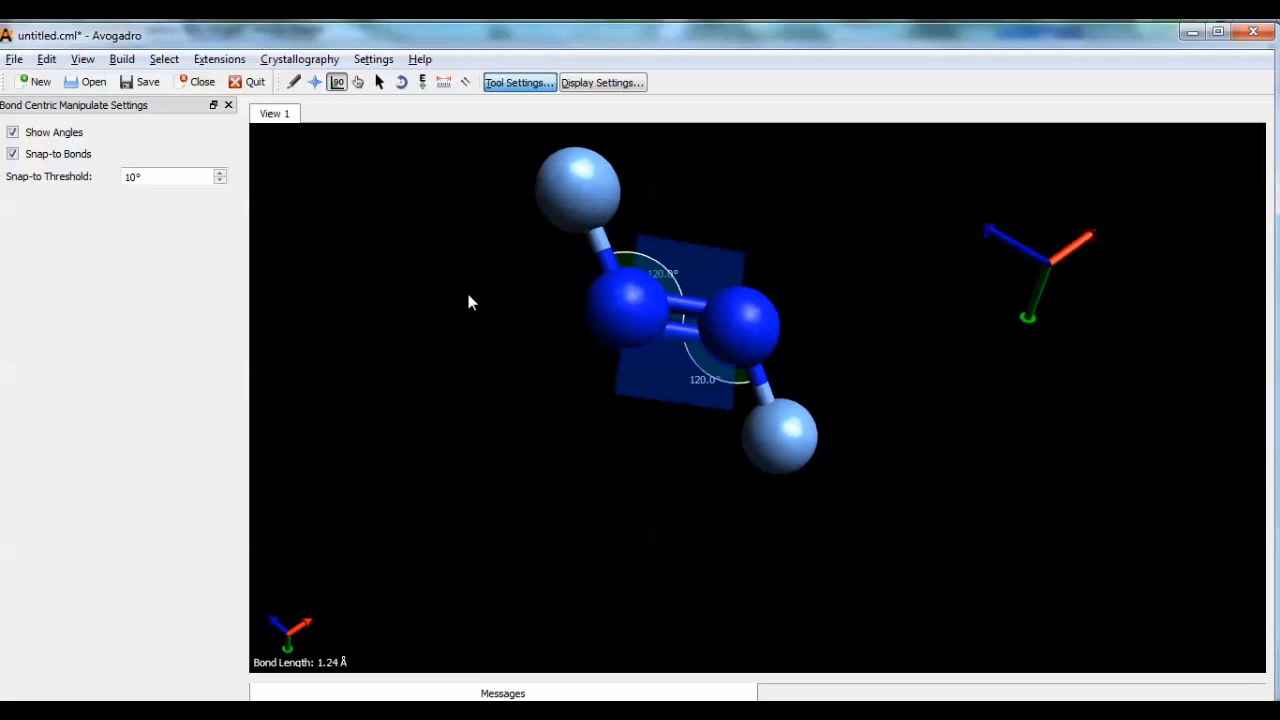
{"action": "left_click", "coordinate": [371, 187]}
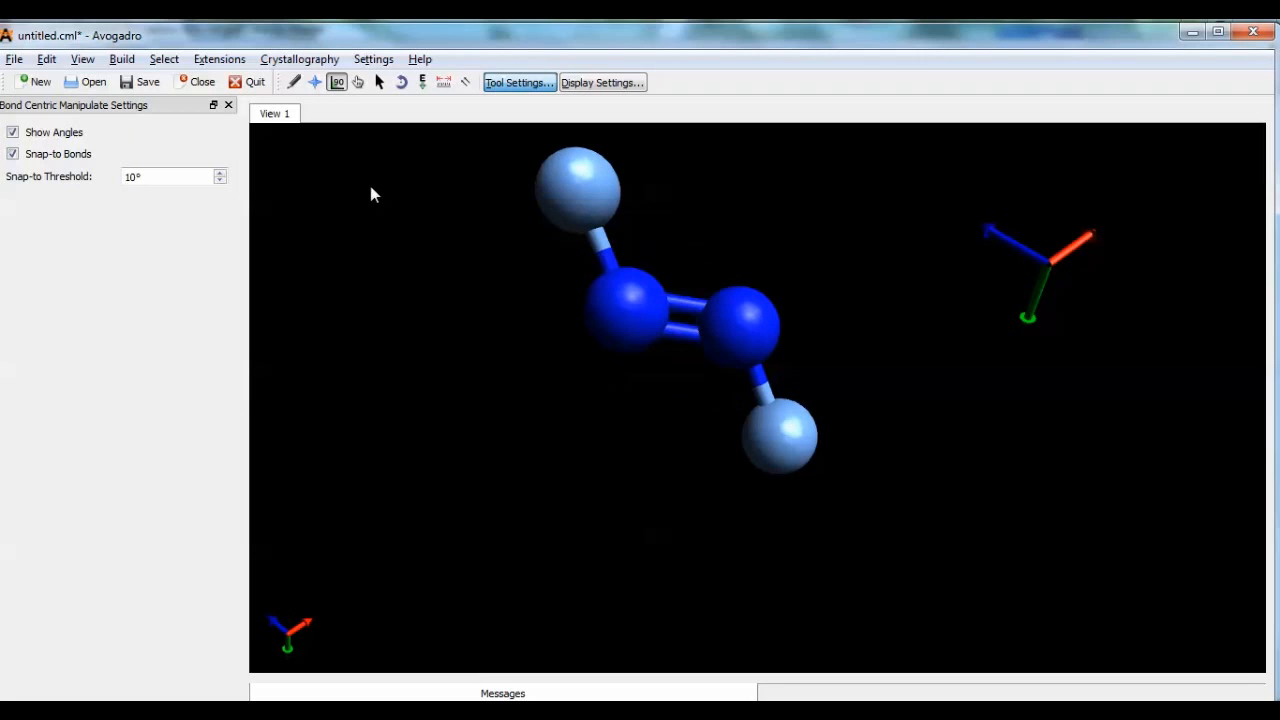
- Shift the upper fluorine atom slightly closer to its nitrogen with the Manipulate tool
{"action": "left_click", "coordinate": [358, 84]}
{"action": "mouse_move", "coordinate": [580, 200]}
{"action": "left_mouse_down"}
{"action": "mouse_move", "coordinate": [474, 203]}
{"action": "mouse_move", "coordinate": [387, 402]}
{"action": "mouse_move", "coordinate": [475, 498]}
{"action": "mouse_move", "coordinate": [500, 212]}
{"action": "mouse_move", "coordinate": [570, 192]}
{"action": "mouse_move", "coordinate": [566, 206]}
{"action": "left_mouse_up"}
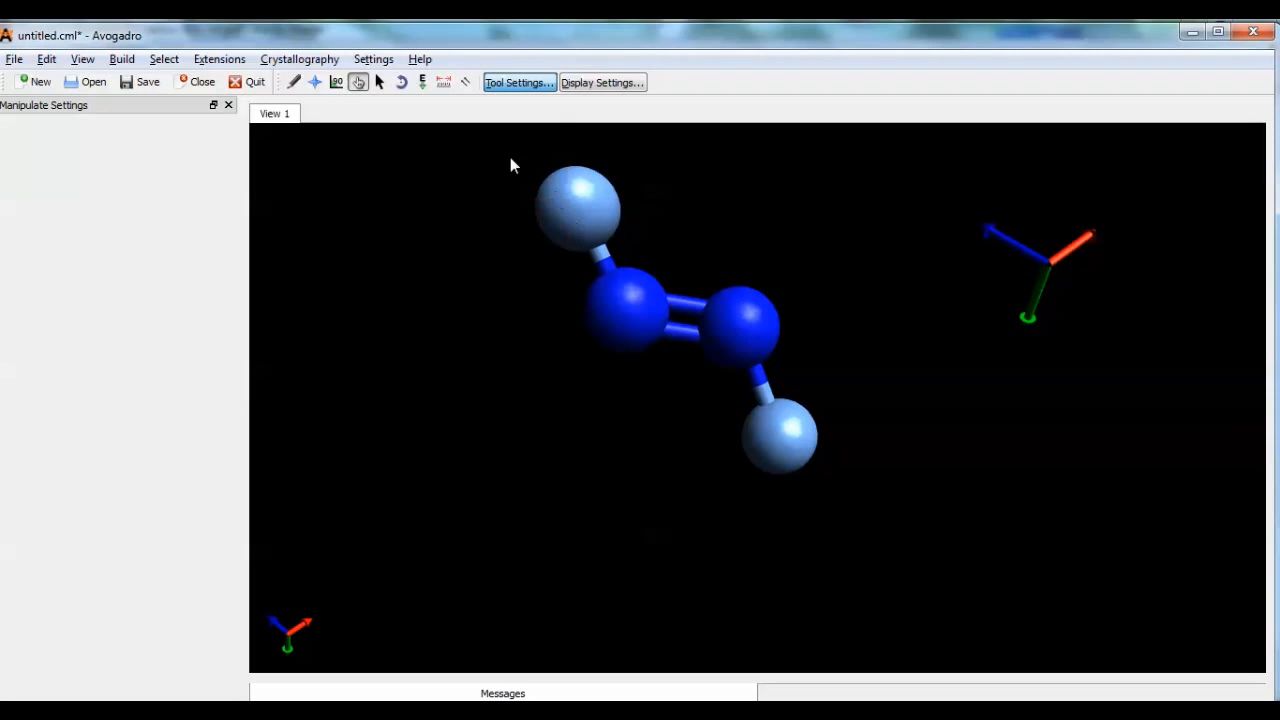
- Select the upper fluorine atom, then the whole molecule, and clear the selection
{"action": "left_click", "coordinate": [379, 83]}
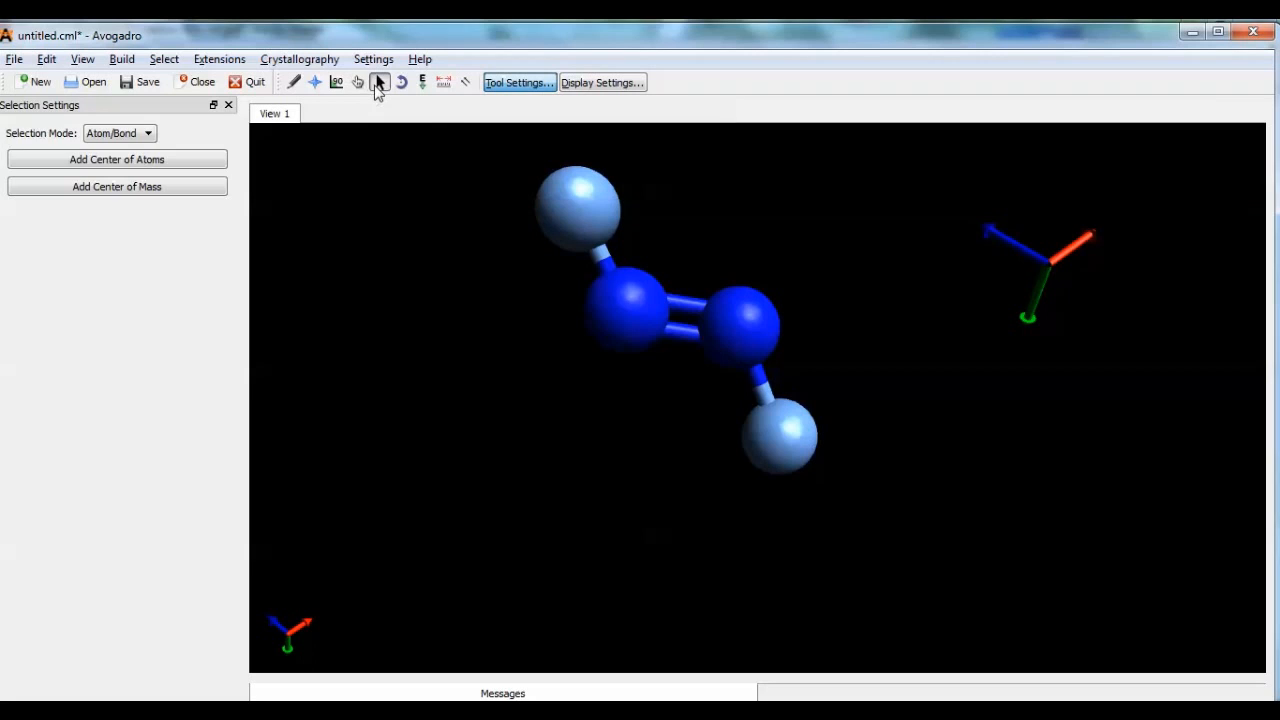
{"action": "left_click", "coordinate": [584, 220]}
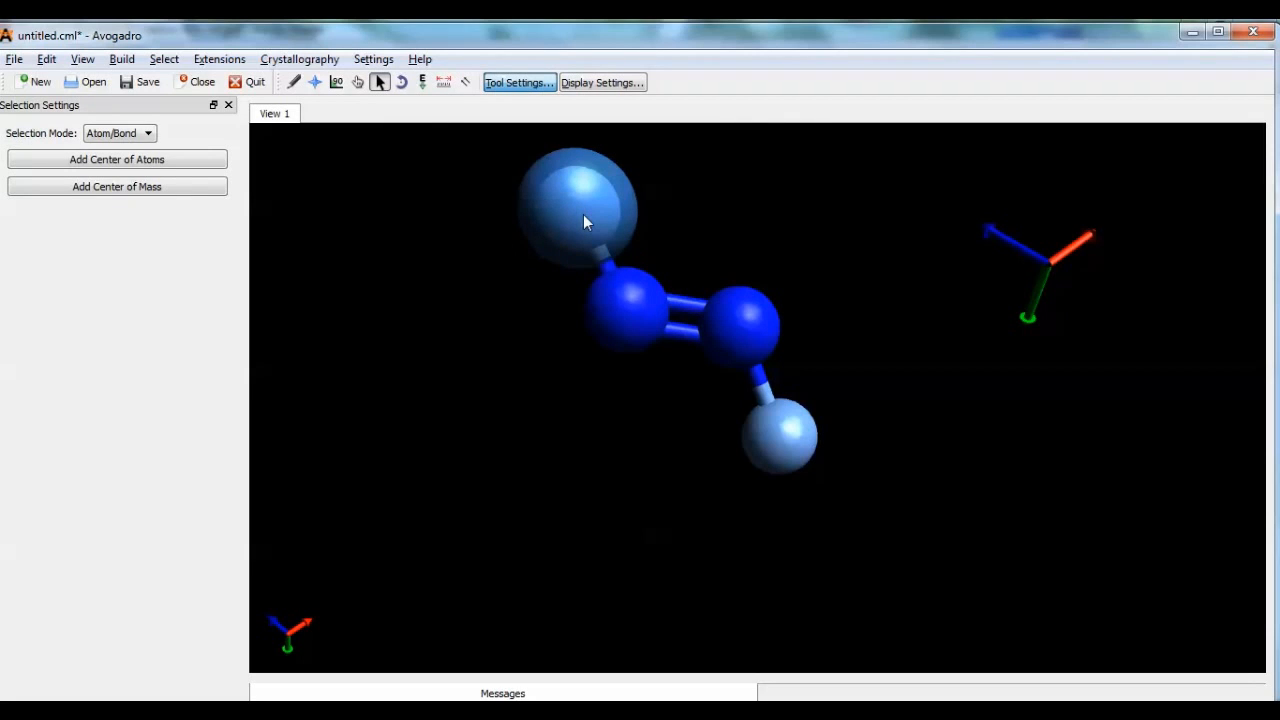
{"action": "left_click", "coordinate": [449, 219]}
{"action": "left_click_drag", "start_coordinate": [486, 152], "coordinate": [920, 491]}
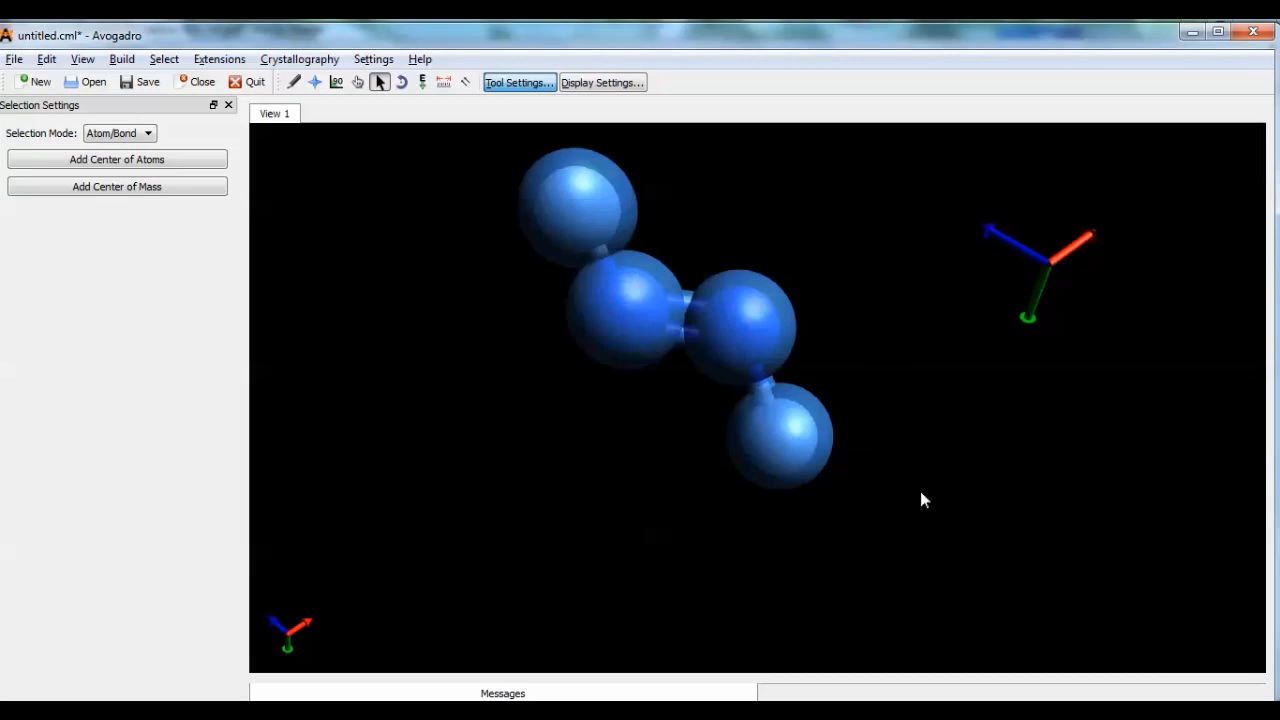
{"action": "left_click", "coordinate": [448, 346]}
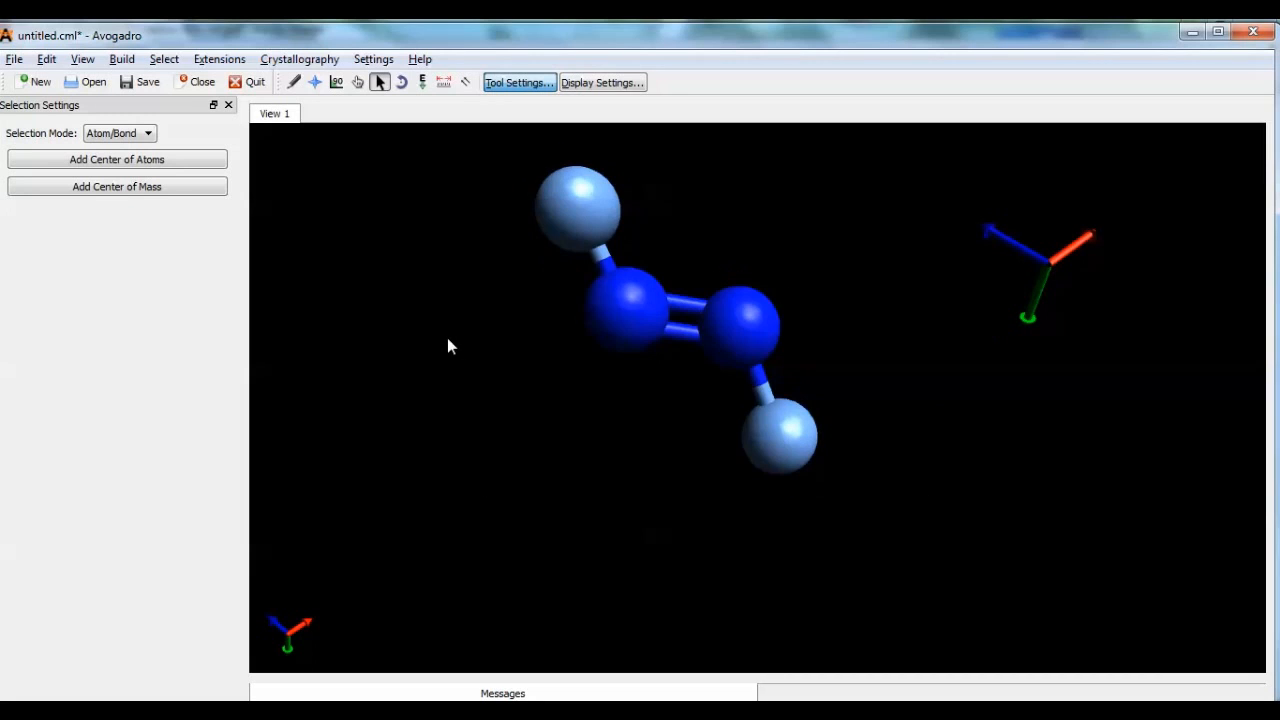
- Auto-rotate the molecule about the x, y and z axes at adjusted speeds, then stop the rotation
{"action": "left_click", "coordinate": [397, 89]}
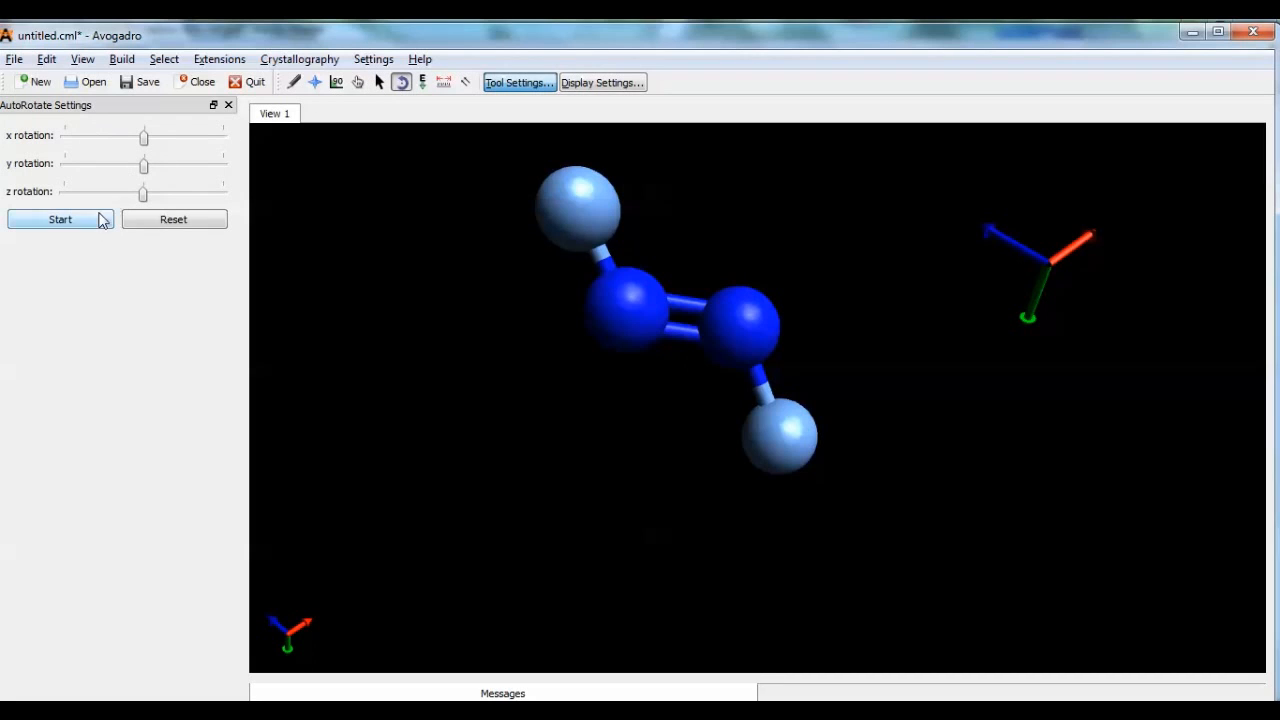
{"action": "left_click", "coordinate": [60, 219]}
{"action": "left_click_drag", "start_coordinate": [143, 194], "coordinate": [191, 157]}
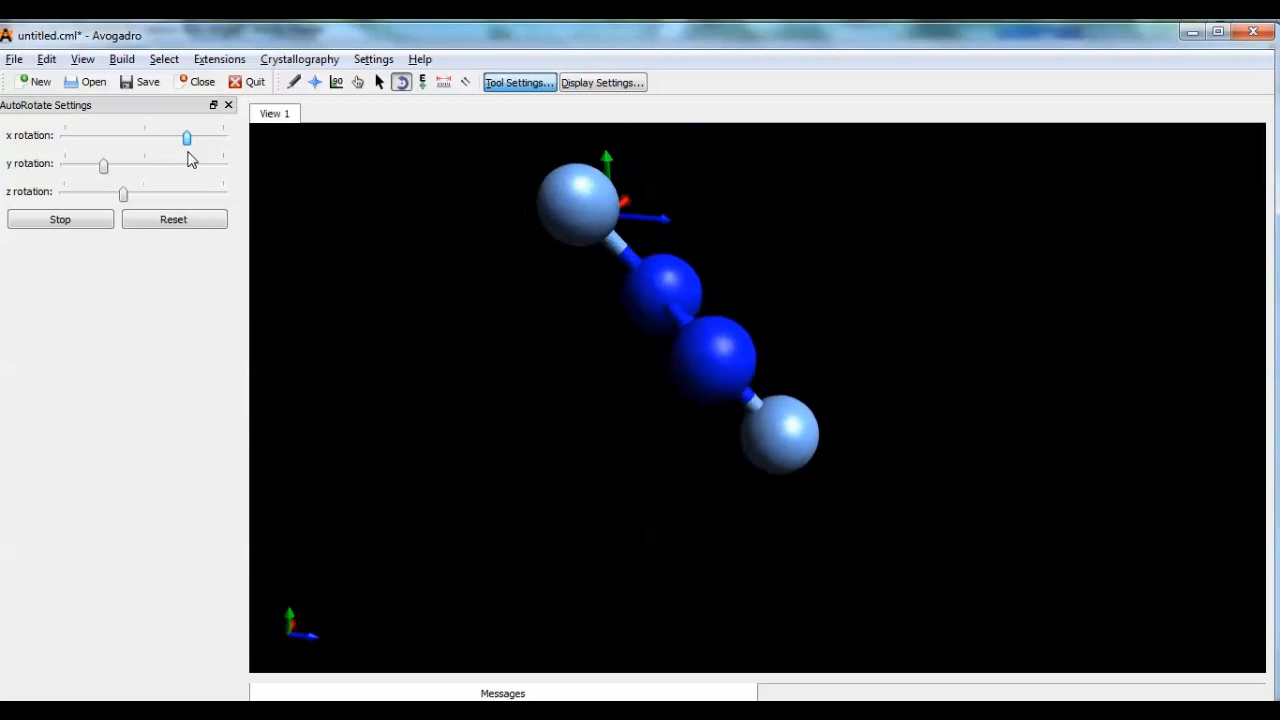
{"action": "left_click", "coordinate": [93, 228]}
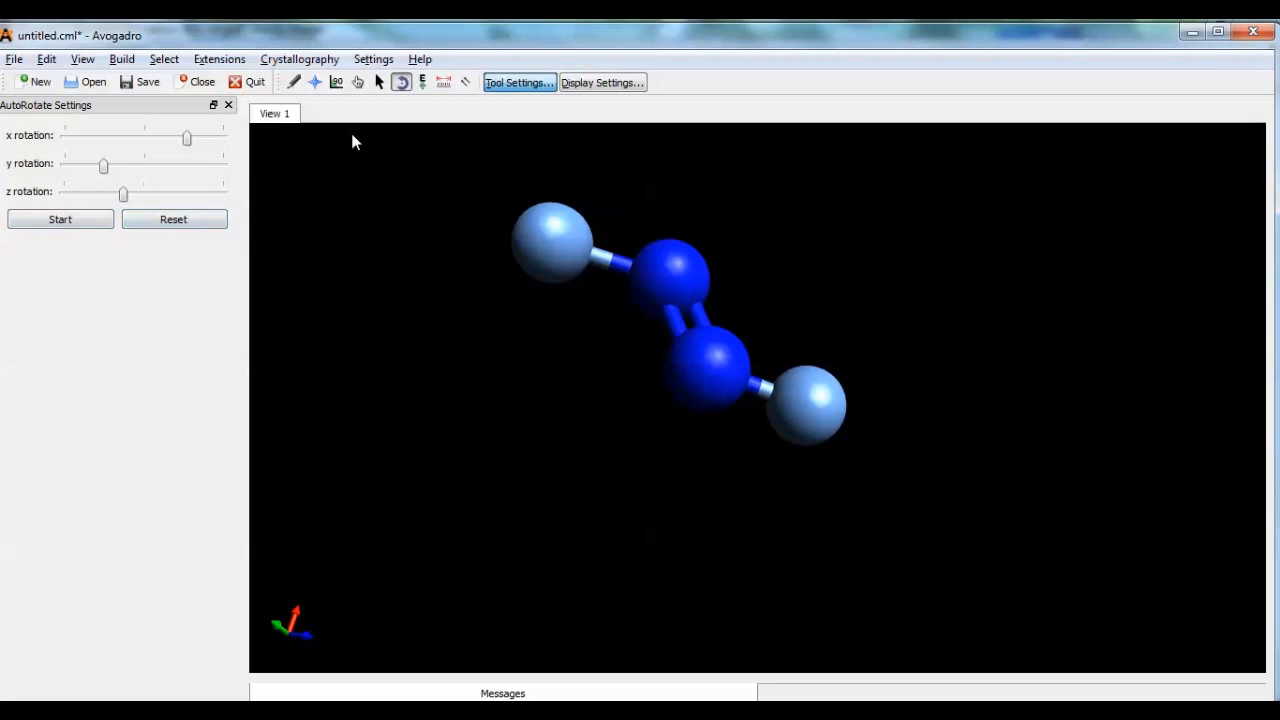
- Measure the distance between the lower nitrogen and its bonded fluorine
{"action": "left_click", "coordinate": [445, 84]}
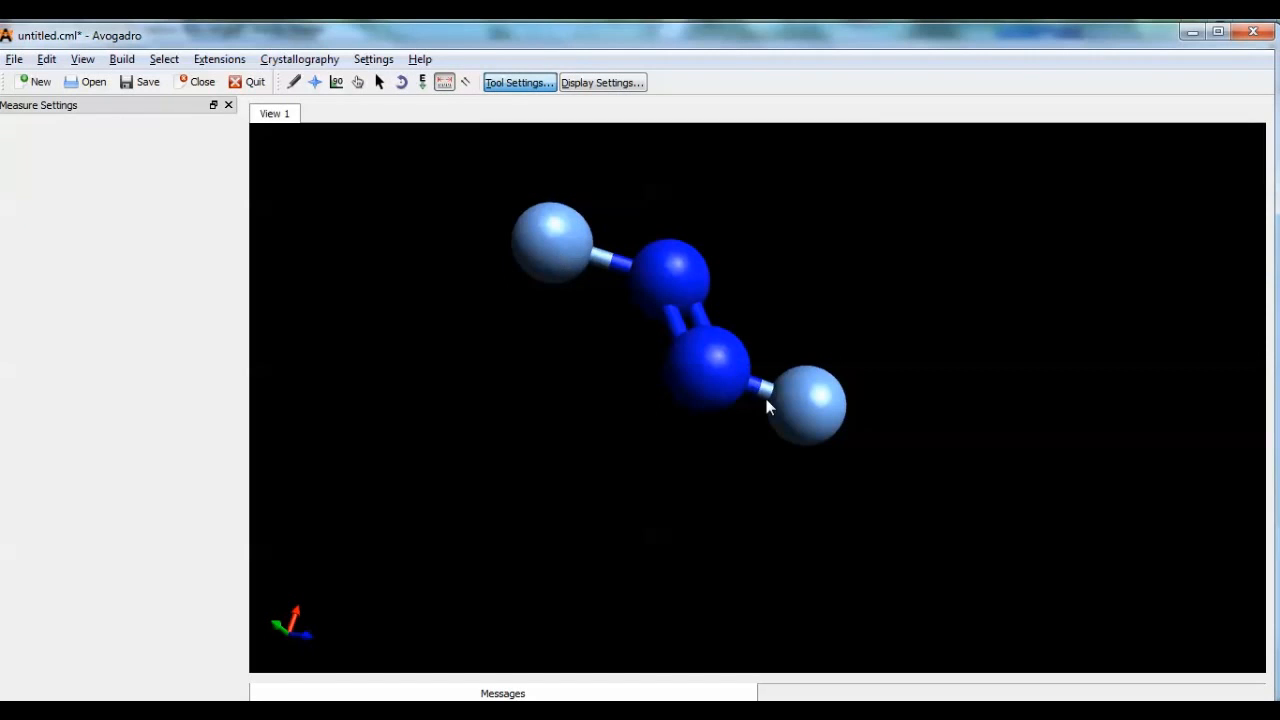
{"action": "left_click", "coordinate": [820, 420]}
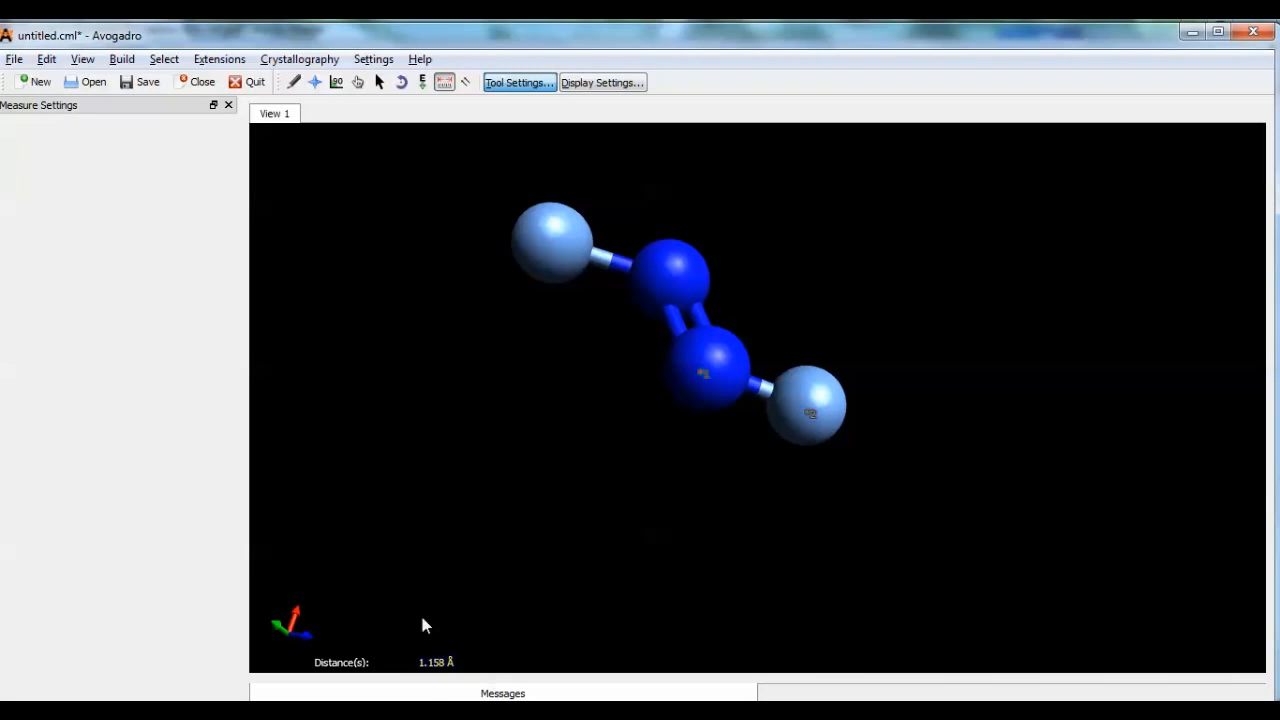
- Align everything to the x axis using the lower nitrogen and its bonded fluorine as reference atoms
{"action": "left_click", "coordinate": [468, 83]}
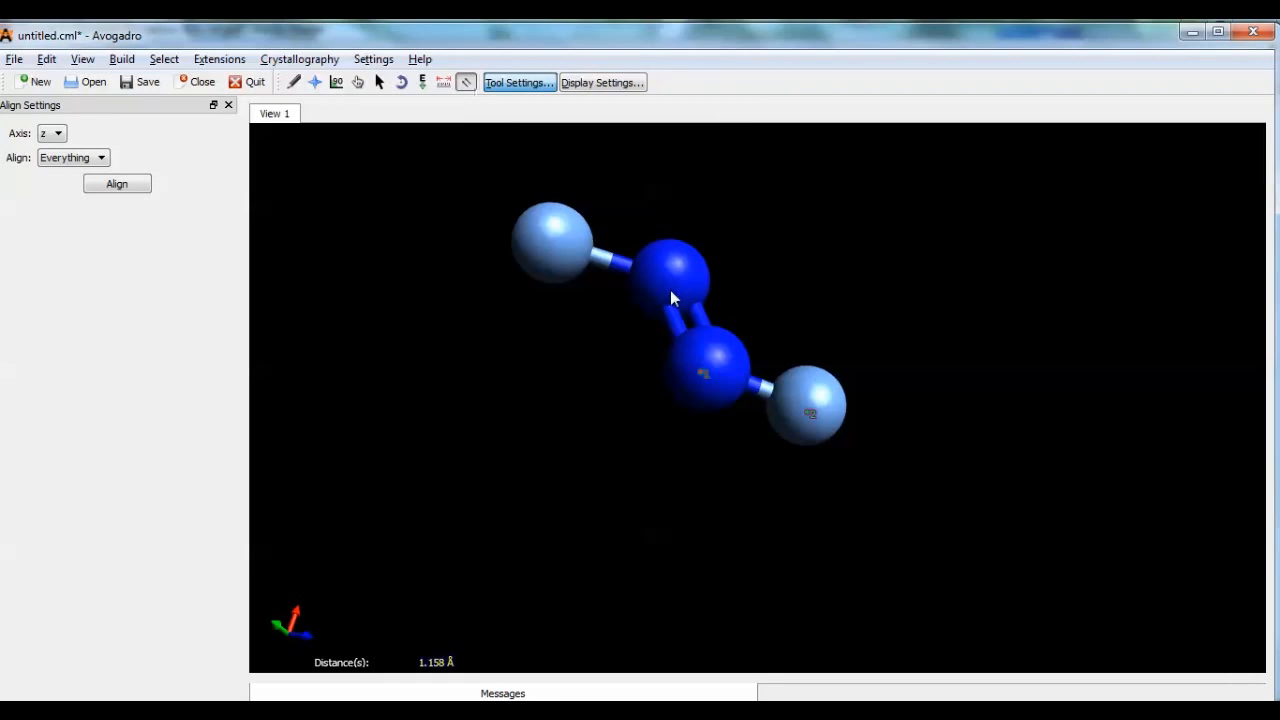
{"action": "left_click", "coordinate": [716, 383]}
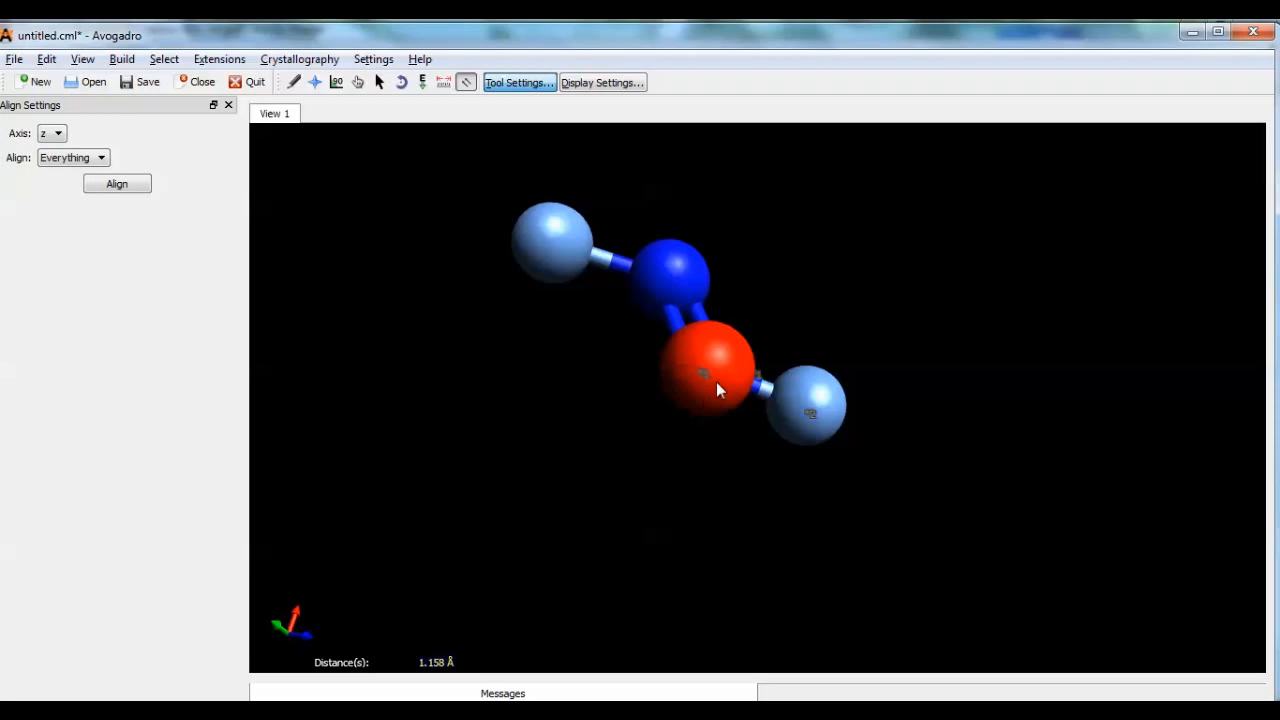
{"action": "left_click", "coordinate": [832, 425]}
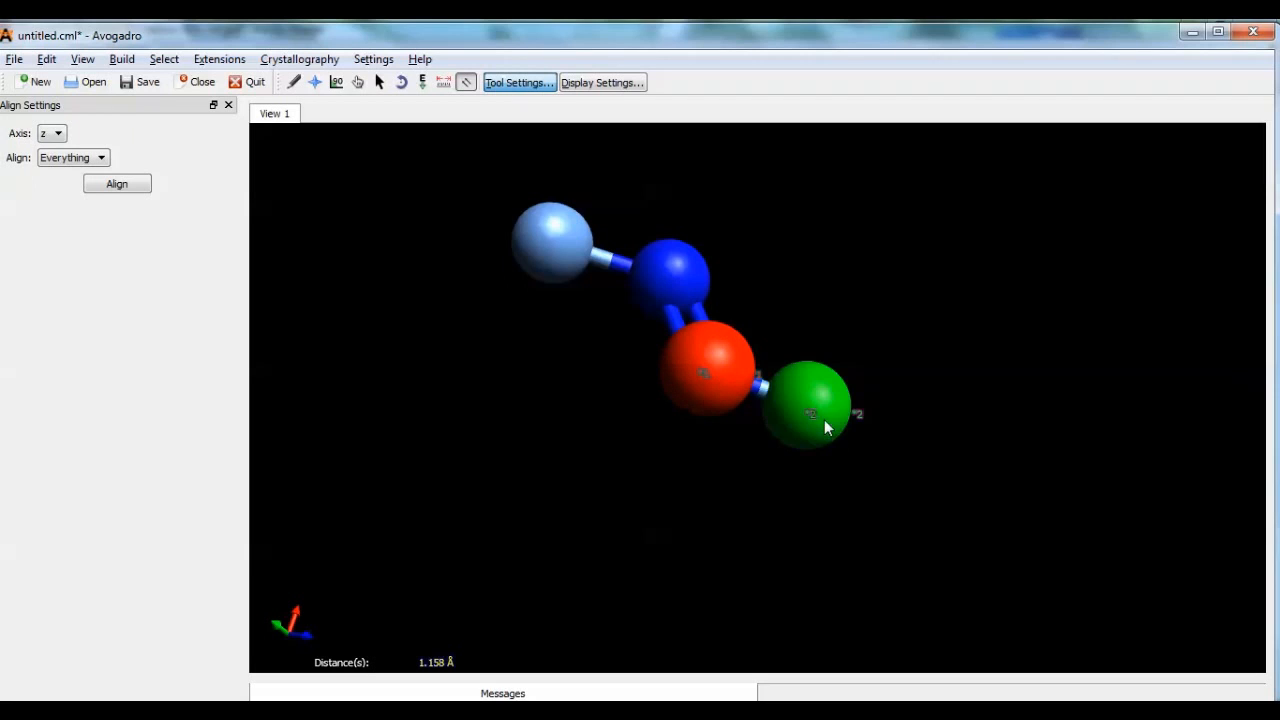
{"action": "left_click", "coordinate": [52, 133]}
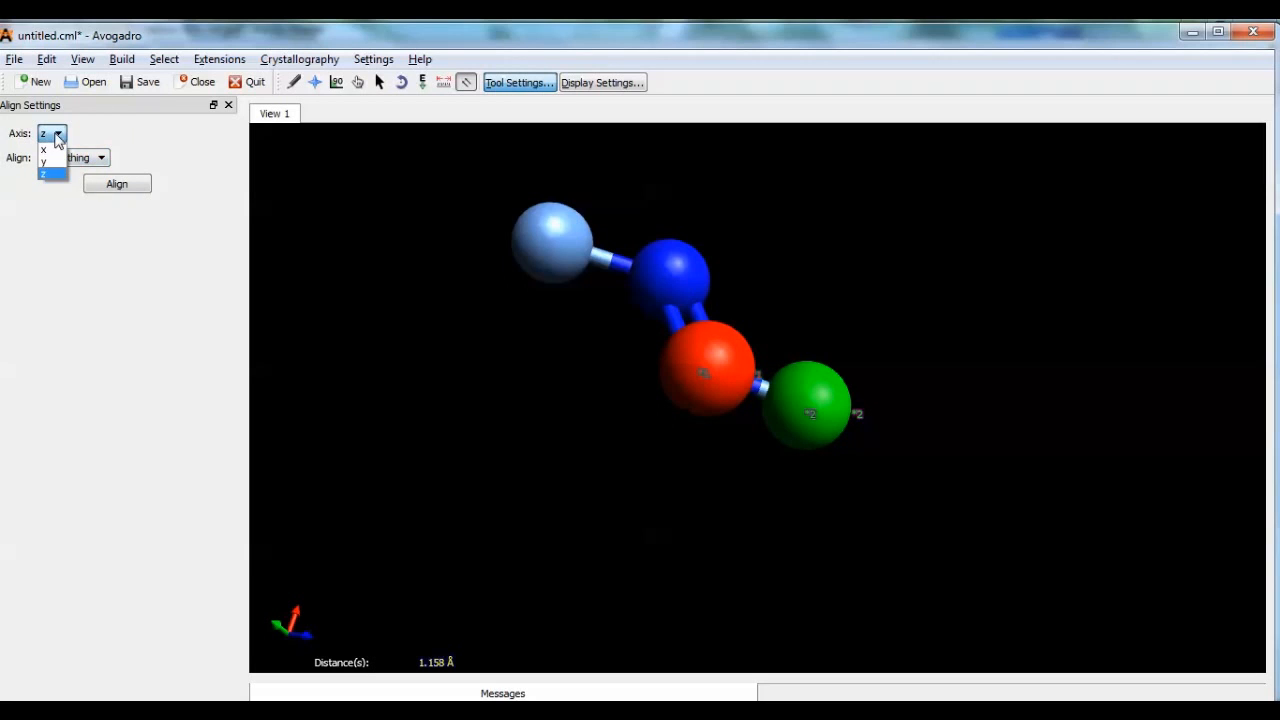
{"action": "left_click", "coordinate": [55, 150]}
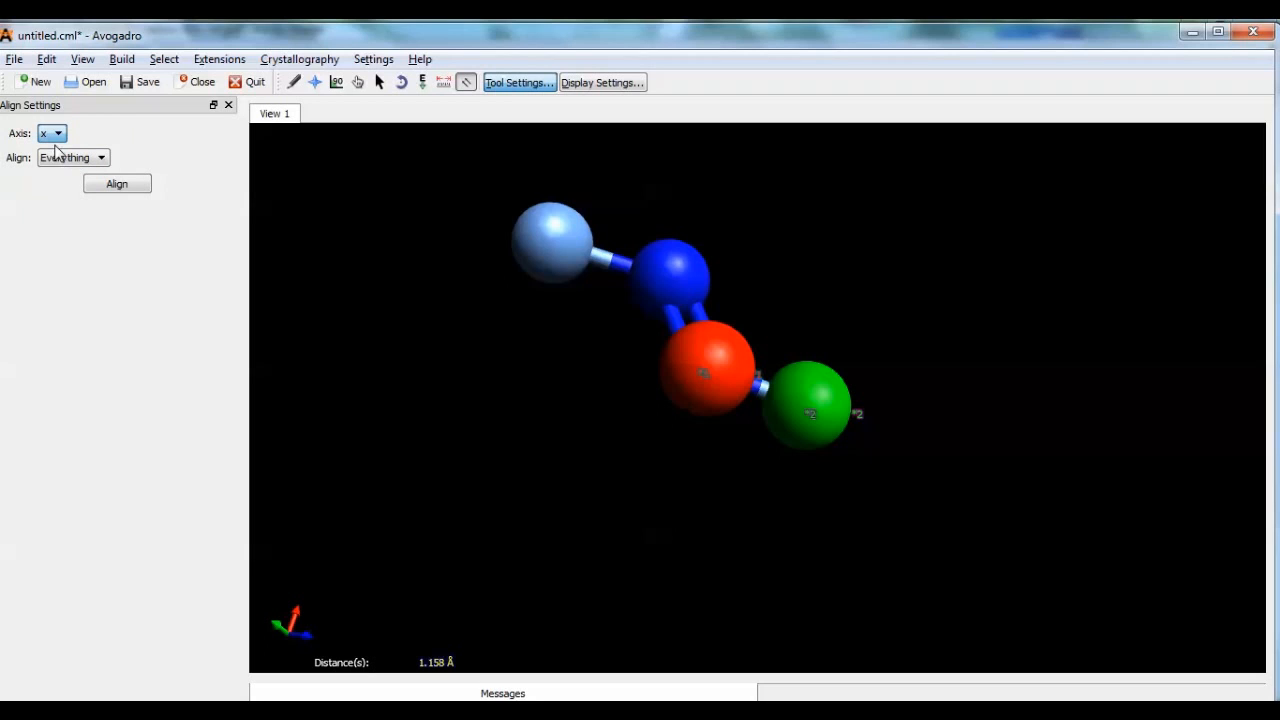
{"action": "left_click", "coordinate": [100, 189]}
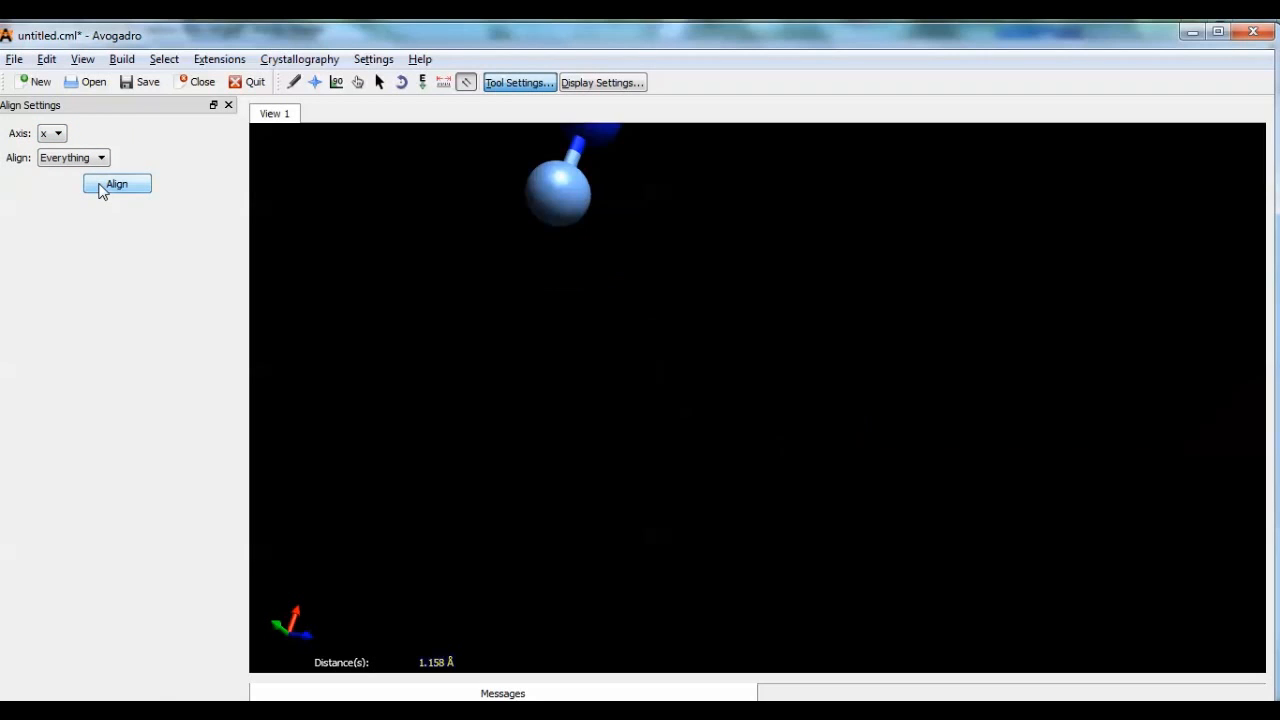
- Zoom and pan the view to bring the whole aligned molecule back into sight
{"action": "scroll", "coordinate": [787, 322], "scroll_direction": "down", "scroll_amount": 4}
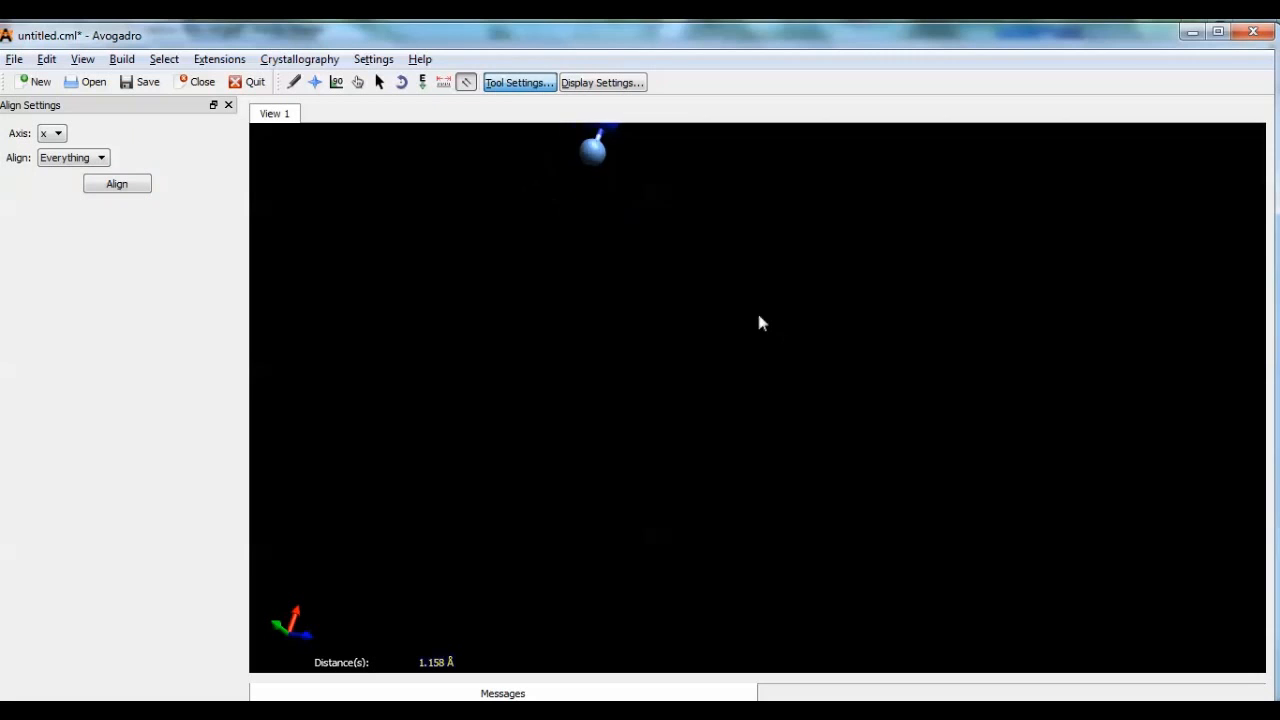
{"action": "scroll", "coordinate": [752, 312], "scroll_direction": "up", "scroll_amount": 2}
{"action": "left_click", "coordinate": [379, 82]}
{"action": "left_click_drag", "start_coordinate": [713, 241], "coordinate": [716, 312]}
{"action": "scroll", "coordinate": [735, 325], "scroll_direction": "up", "scroll_amount": 2}
{"action": "right_click_drag", "start_coordinate": [741, 274], "coordinate": [690, 430]}
{"action": "left_click", "coordinate": [719, 334]}
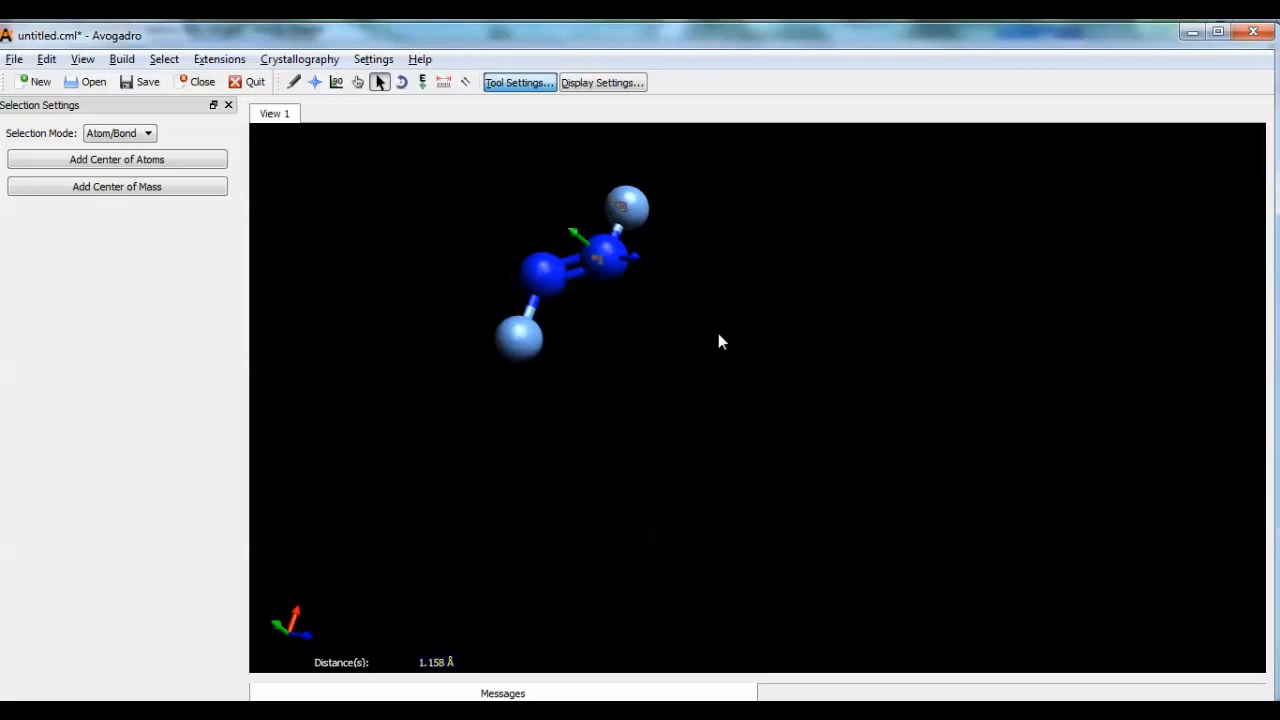
{"action": "right_click_drag", "start_coordinate": [718, 268], "coordinate": [722, 320]}
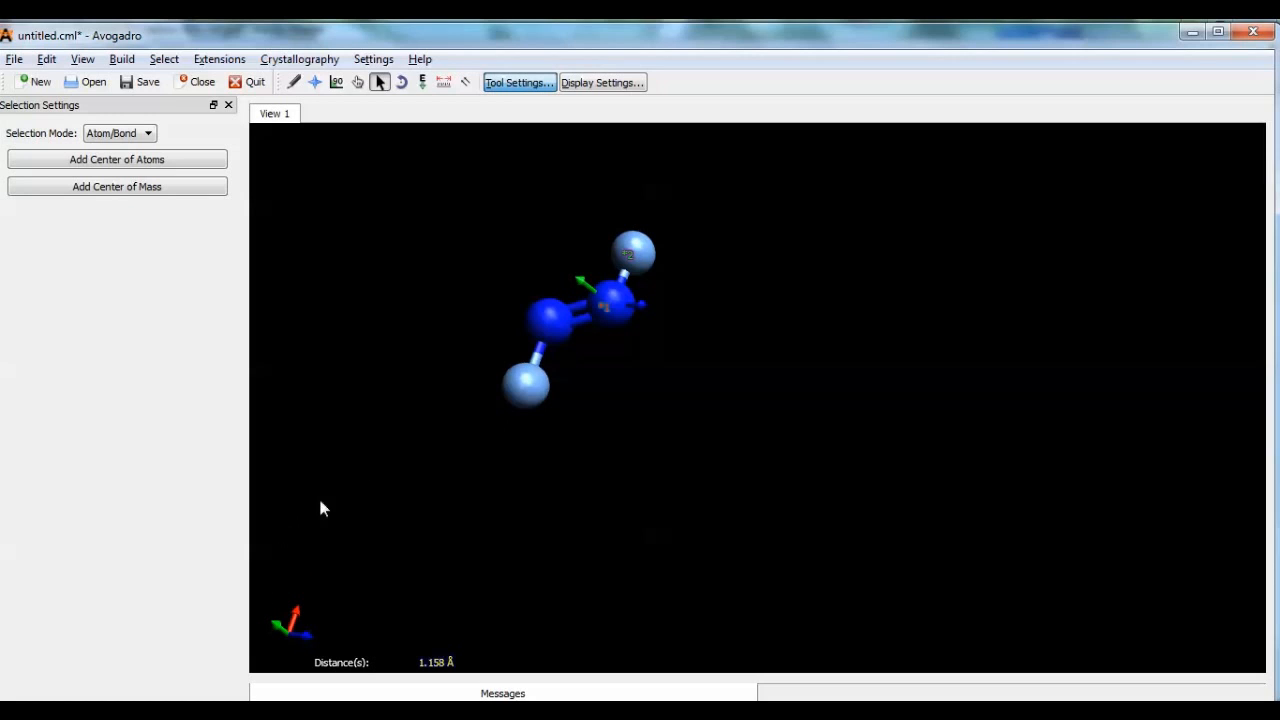
- Replace the difluorodiazene molecule with a single boron atom, checking the B(OH)3 structure in the Adobe Reader textbook
{"action": "left_click", "coordinate": [290, 82]}
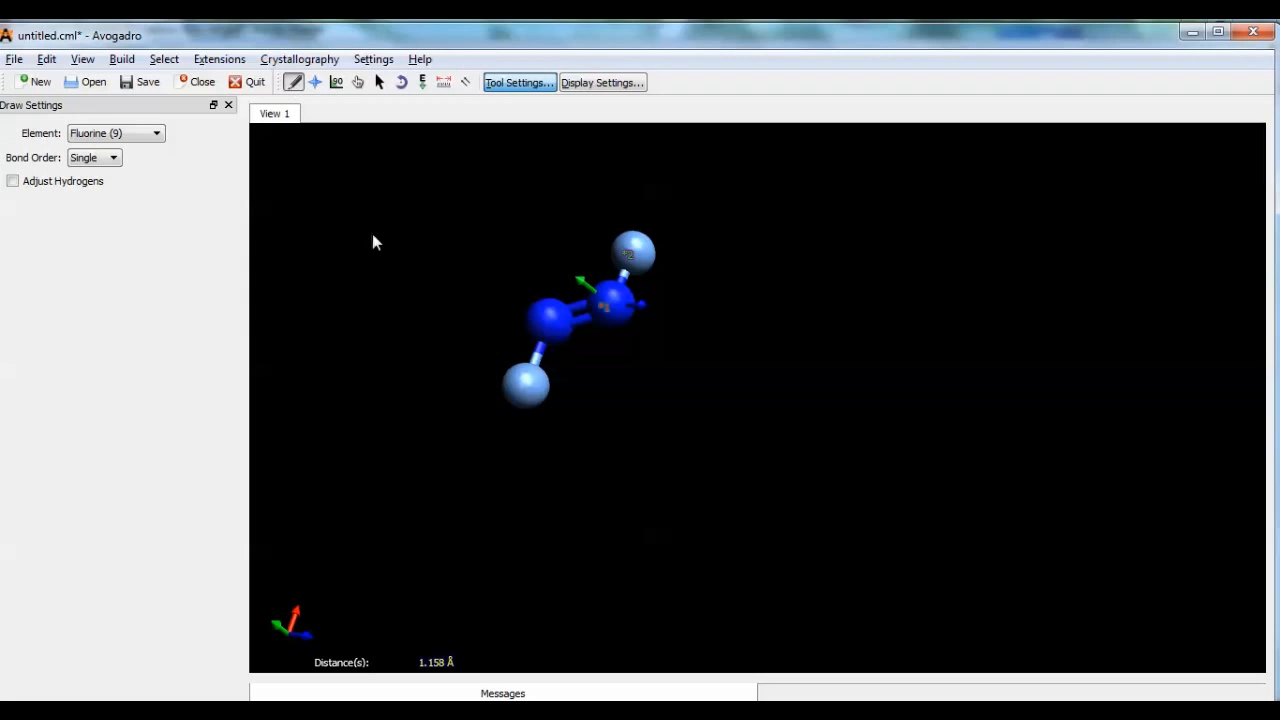
{"action": "key", "text": "Delete"}
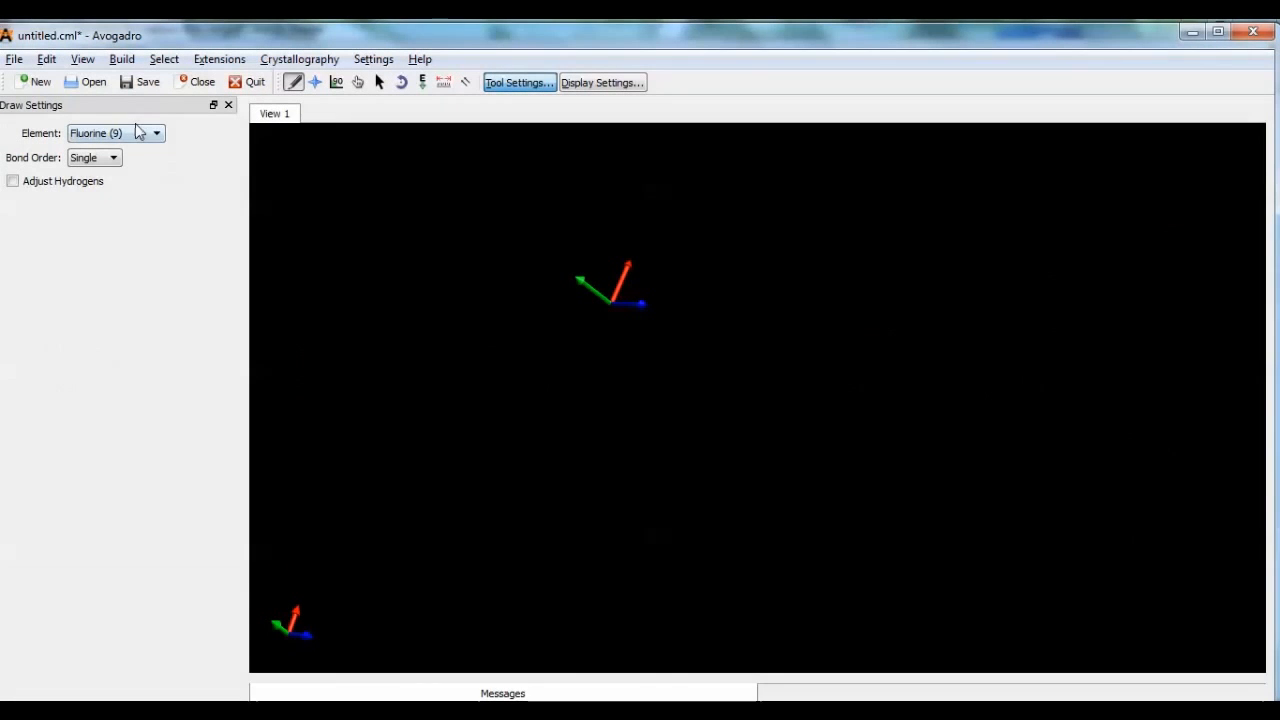
{"action": "left_click", "coordinate": [137, 132]}
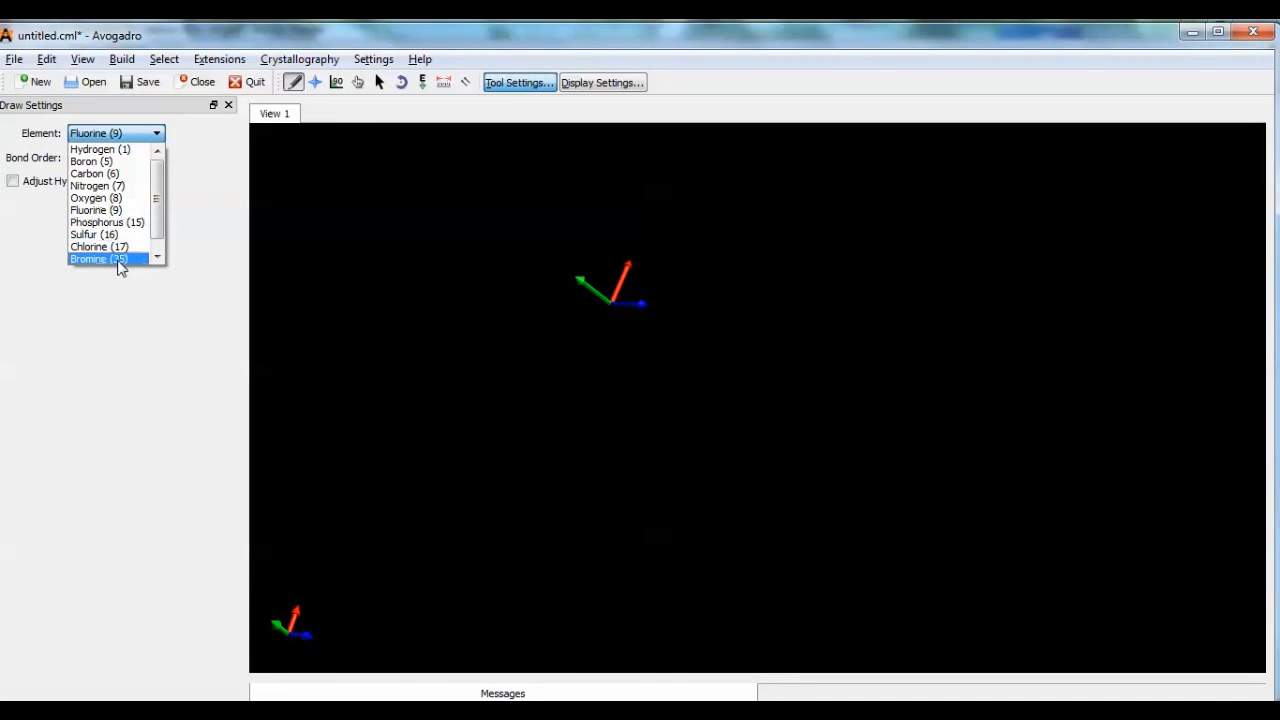
{"action": "left_click", "coordinate": [92, 161]}
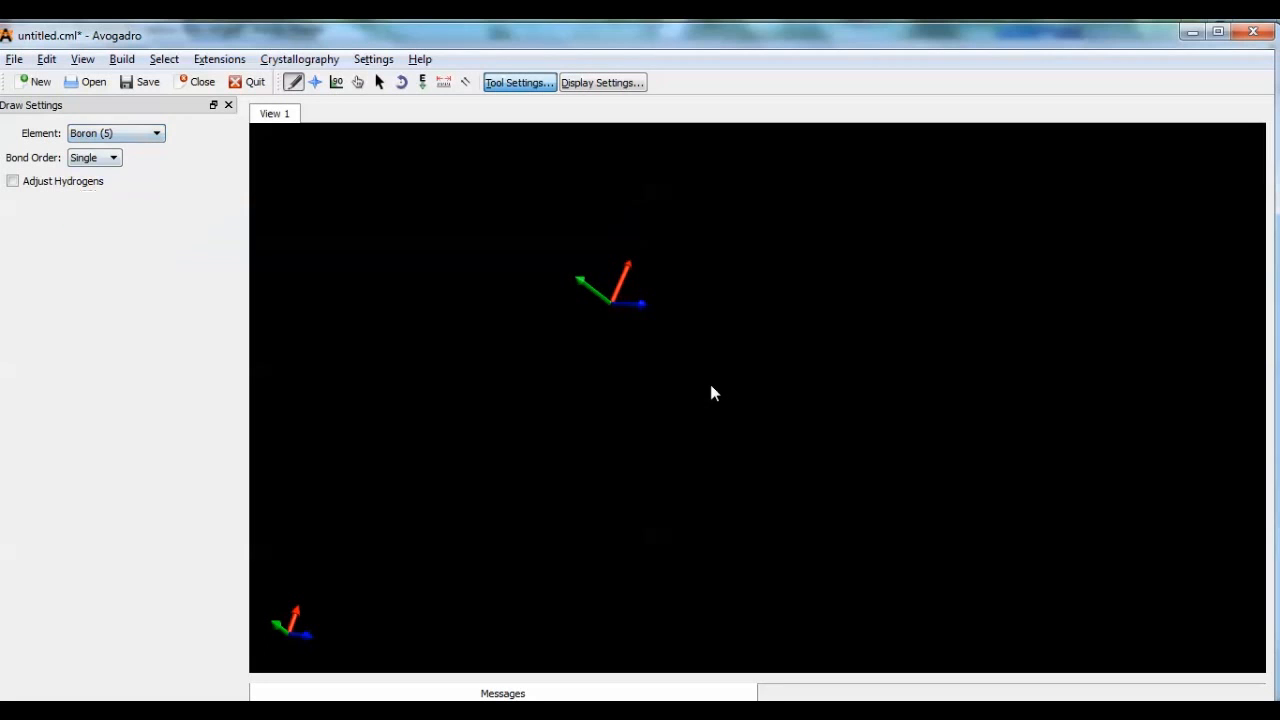
{"action": "key", "text": "alt+Tab"}
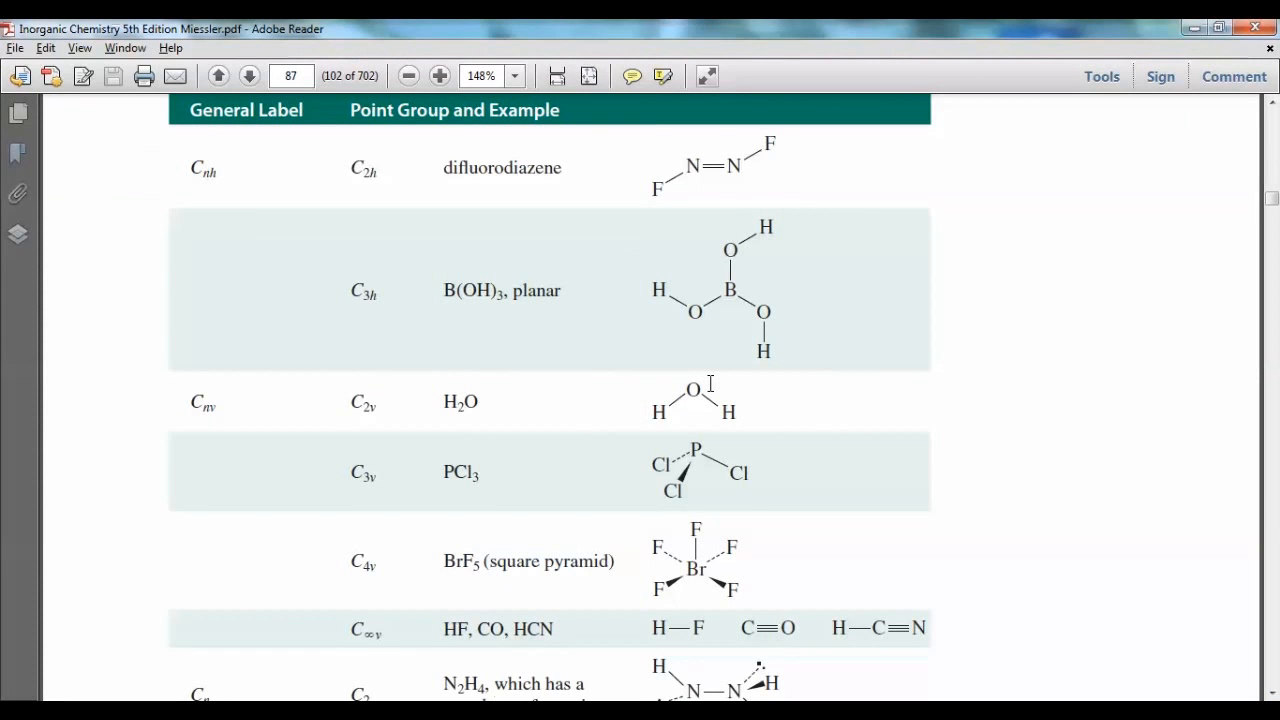
{"action": "key", "text": "alt+Tab"}
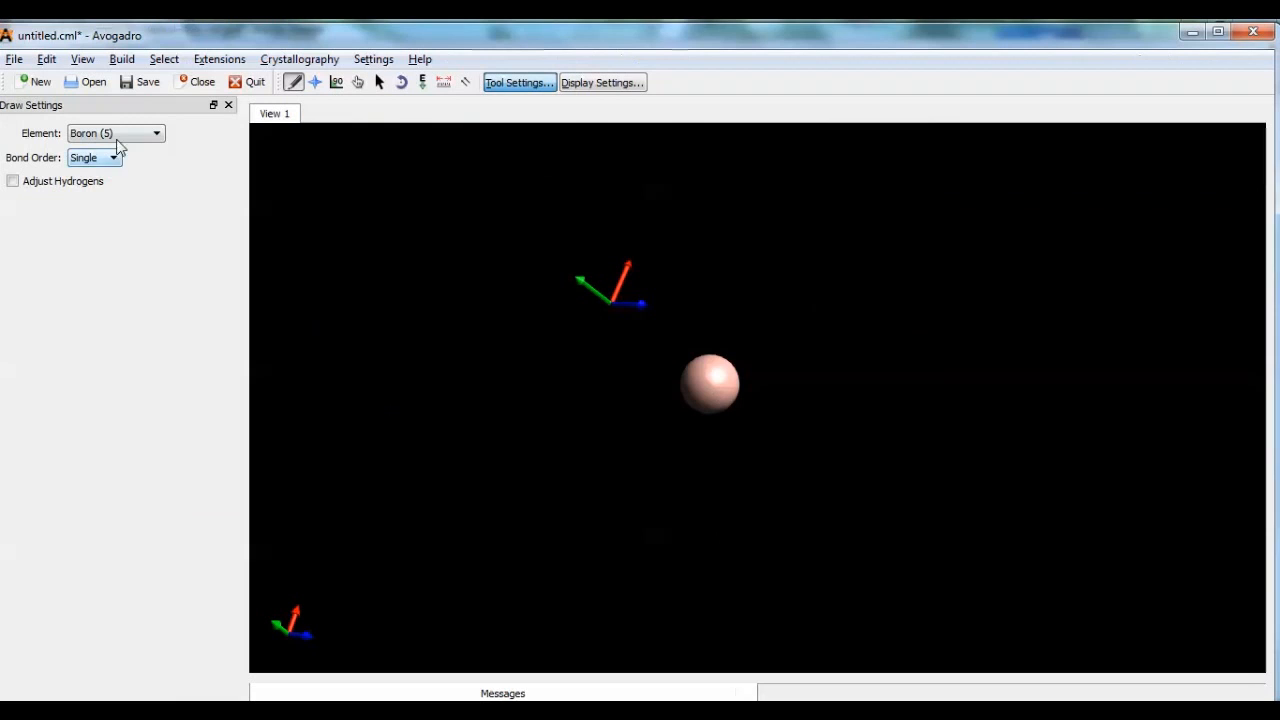
- Bond three oxygen atoms to the central boron with single bonds, spread evenly around it
{"action": "left_click", "coordinate": [116, 138]}
{"action": "left_click", "coordinate": [122, 198]}
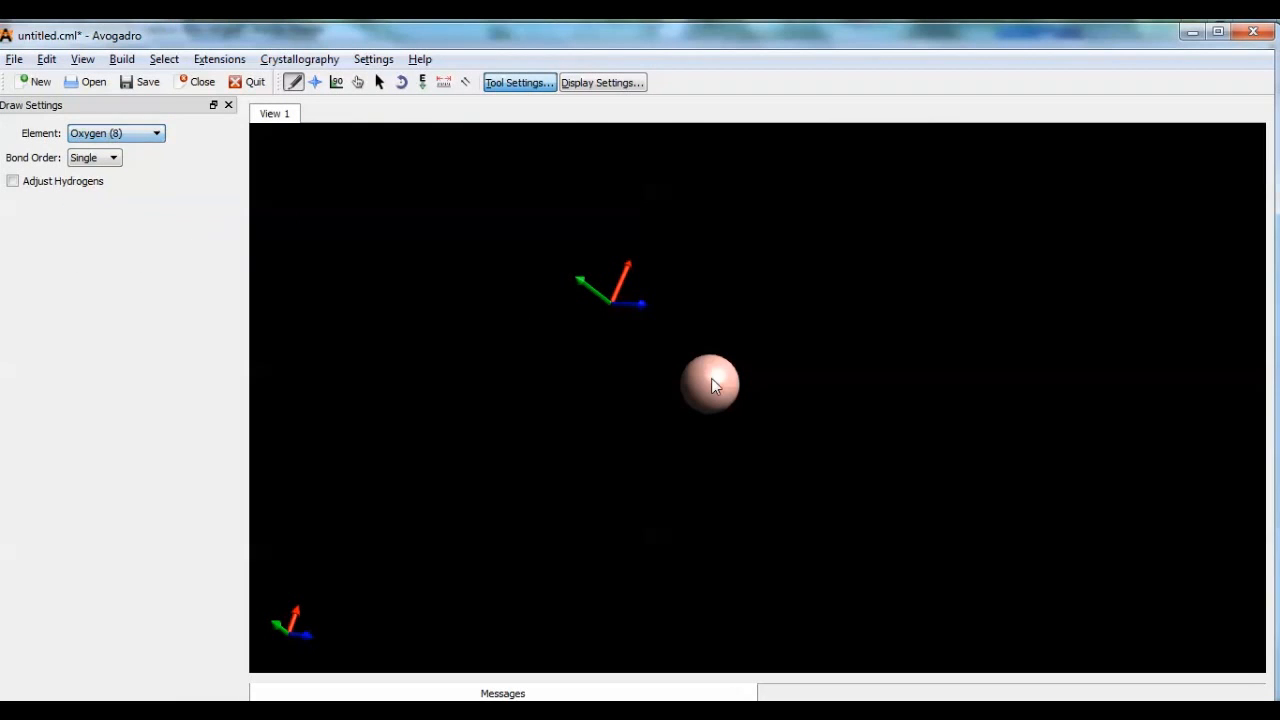
{"action": "left_click_drag", "start_coordinate": [704, 397], "coordinate": [846, 431]}
- Check the textbook structure and bond one hydrogen atom to each of the three oxygens with single bonds
{"action": "key", "text": "alt+Tab"}
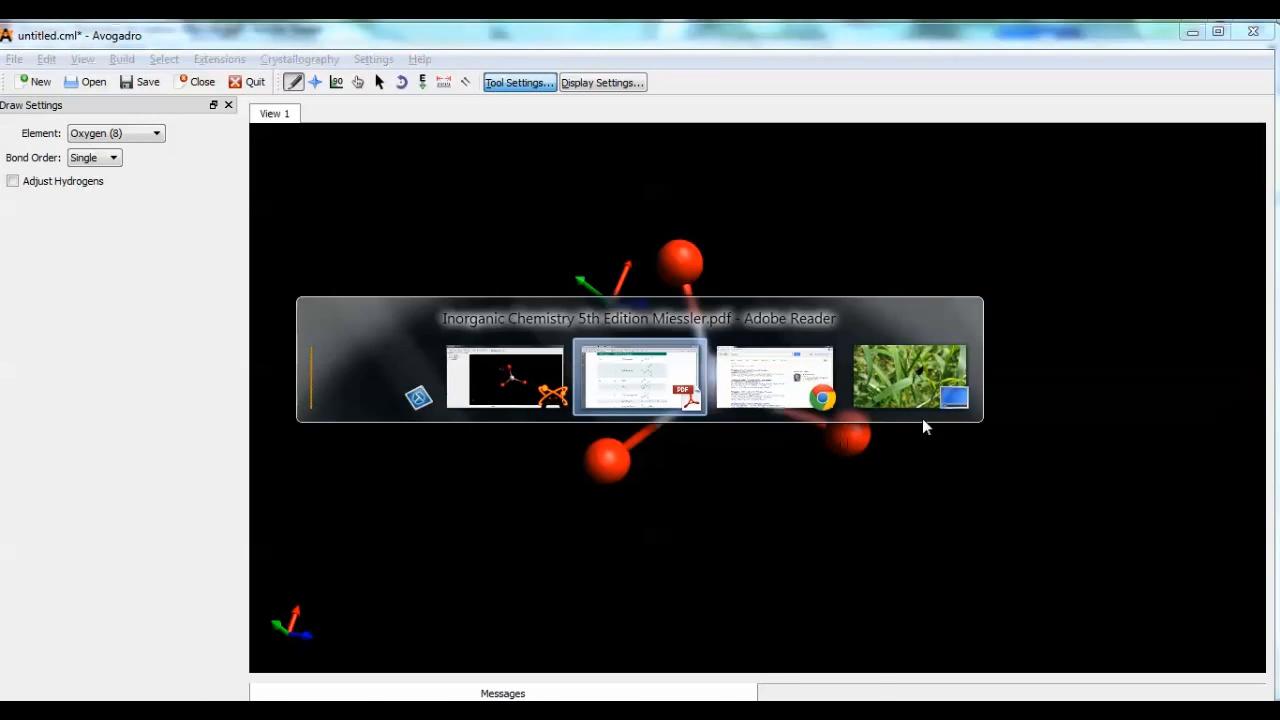
{"action": "key", "text": "alt+Tab"}
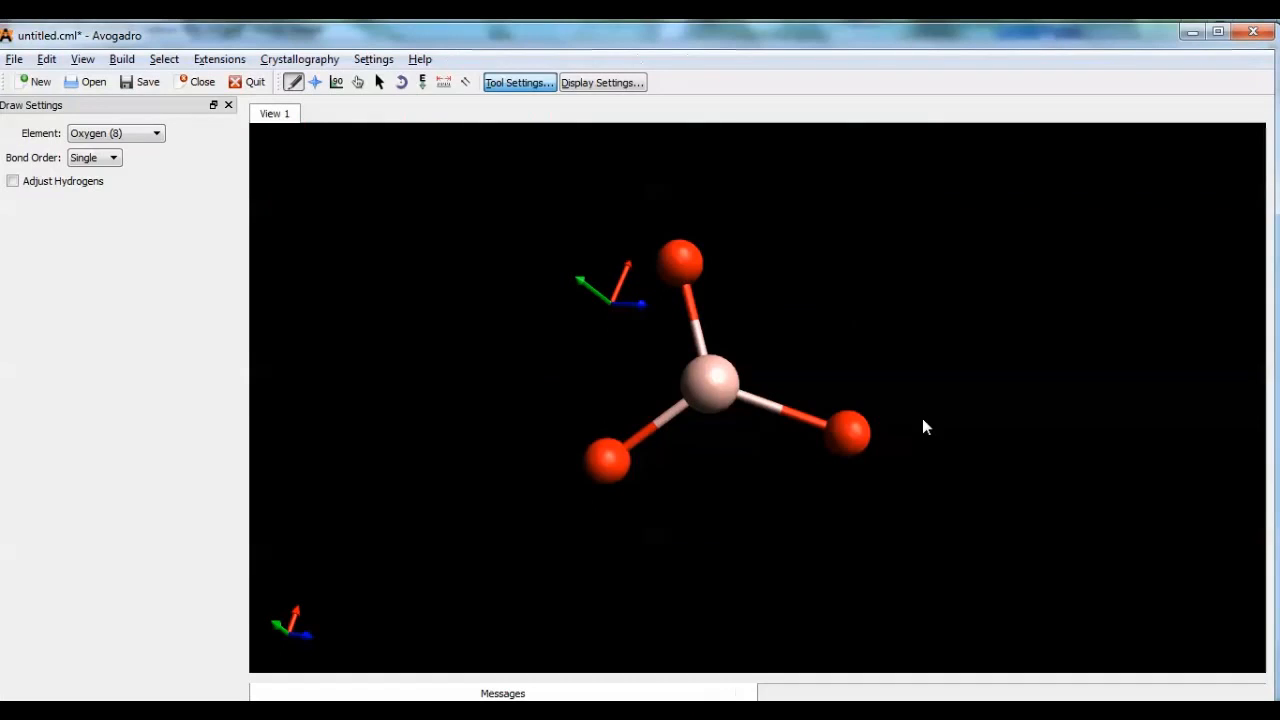
{"action": "left_click", "coordinate": [140, 135]}
{"action": "scroll", "coordinate": [143, 150], "scroll_direction": "up", "scroll_amount": 5}
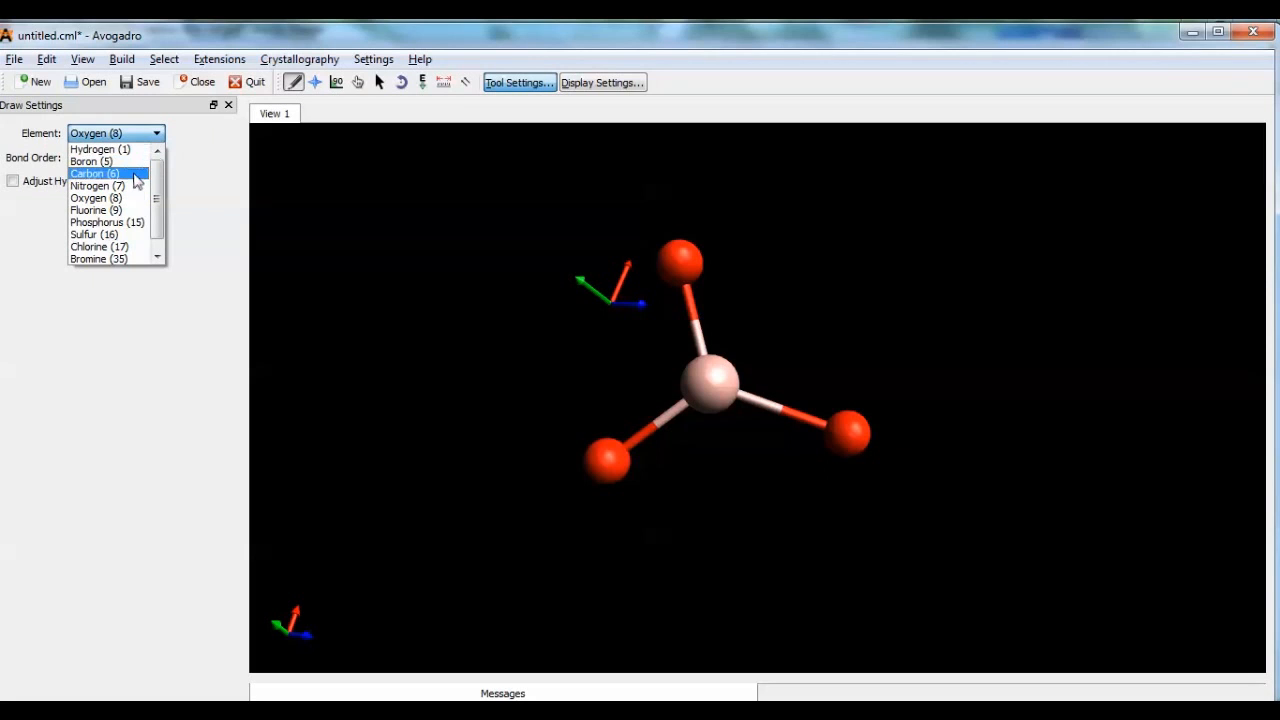
{"action": "left_click", "coordinate": [100, 146]}
{"action": "left_click_drag", "start_coordinate": [686, 263], "coordinate": [729, 235]}
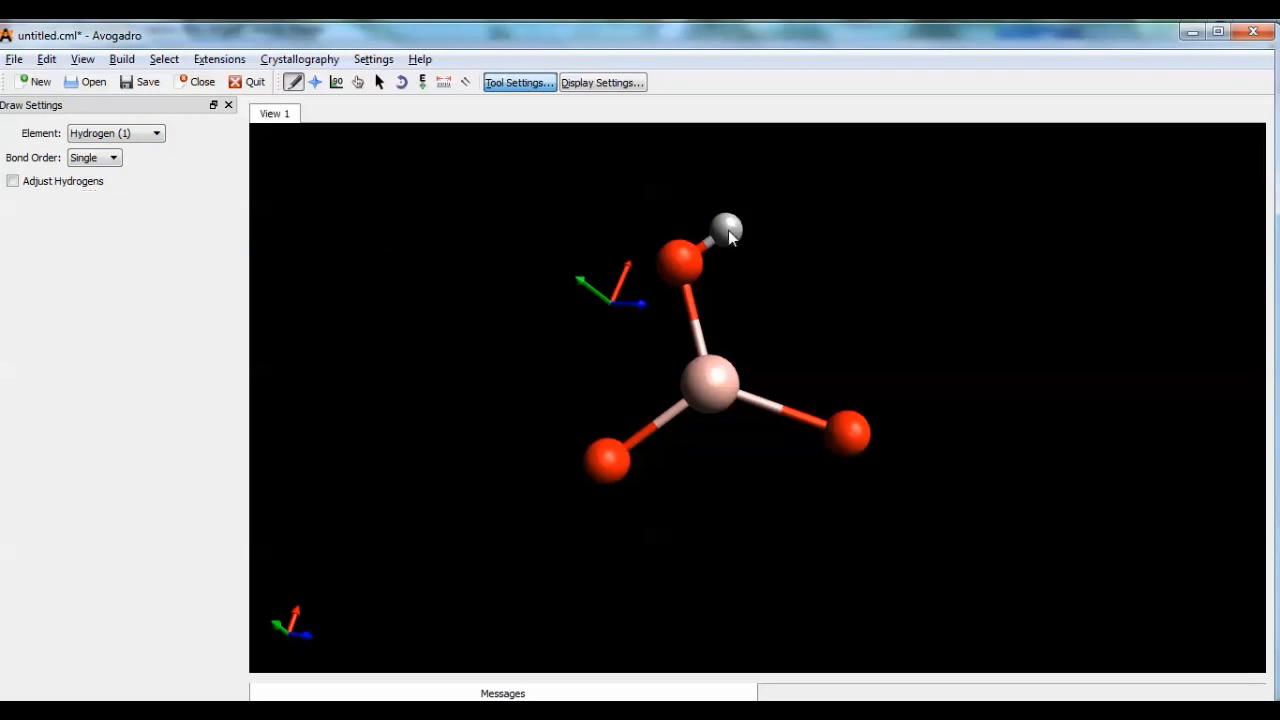
{"action": "left_click_drag", "start_coordinate": [861, 439], "coordinate": [871, 556]}
{"action": "left_click_drag", "start_coordinate": [598, 464], "coordinate": [478, 415]}
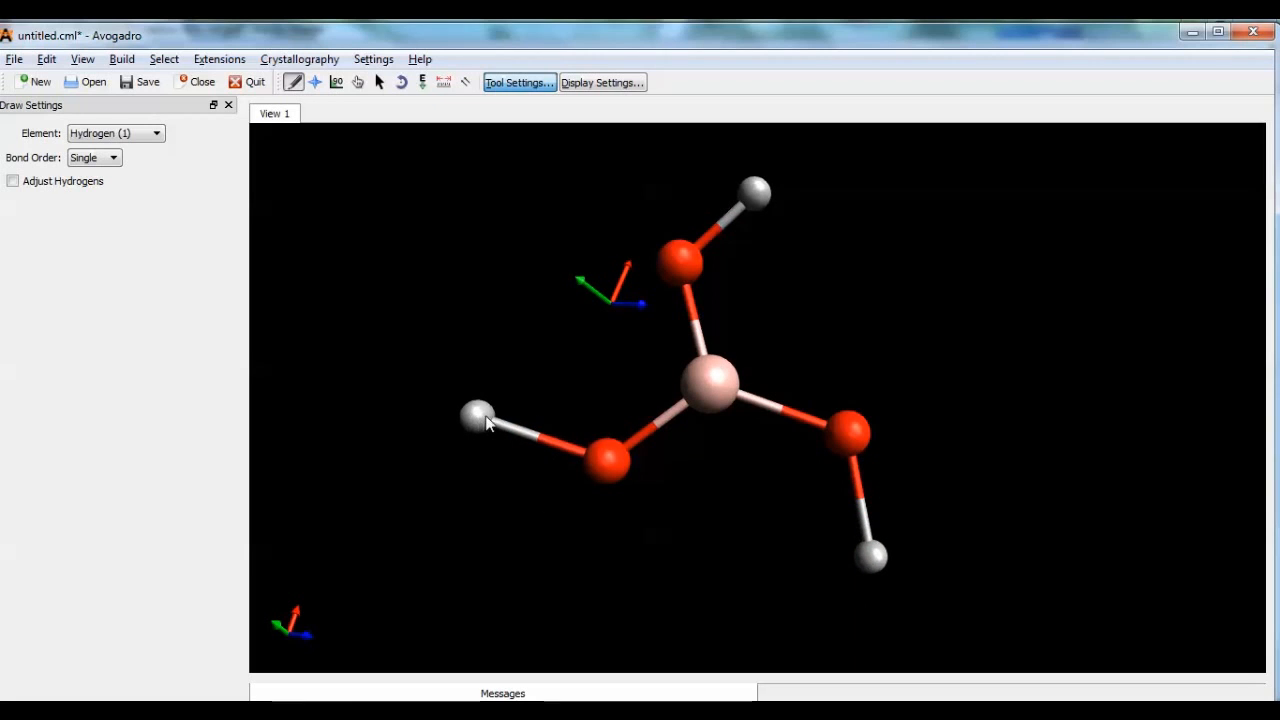
- Auto-optimize the B(OH)3 geometry with the UFF force field and Steepest Descent, and stop the optimization
{"action": "left_click", "coordinate": [424, 82]}
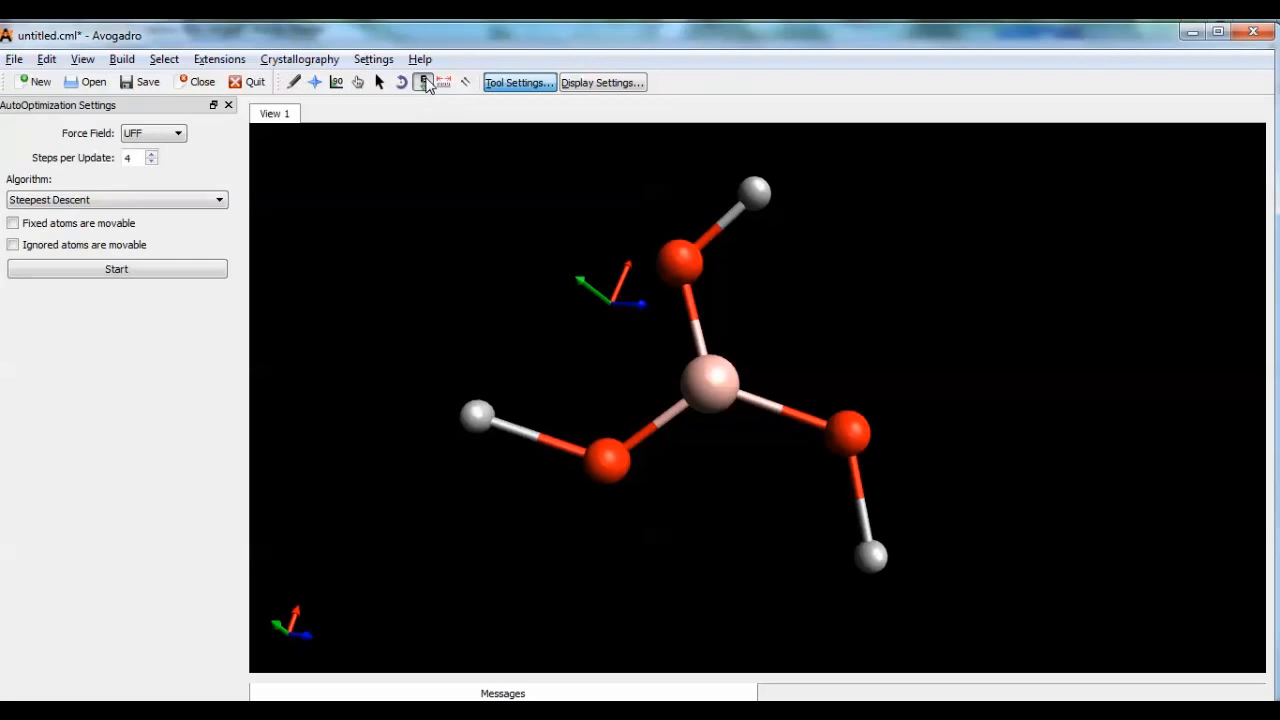
{"action": "left_click", "coordinate": [170, 277]}
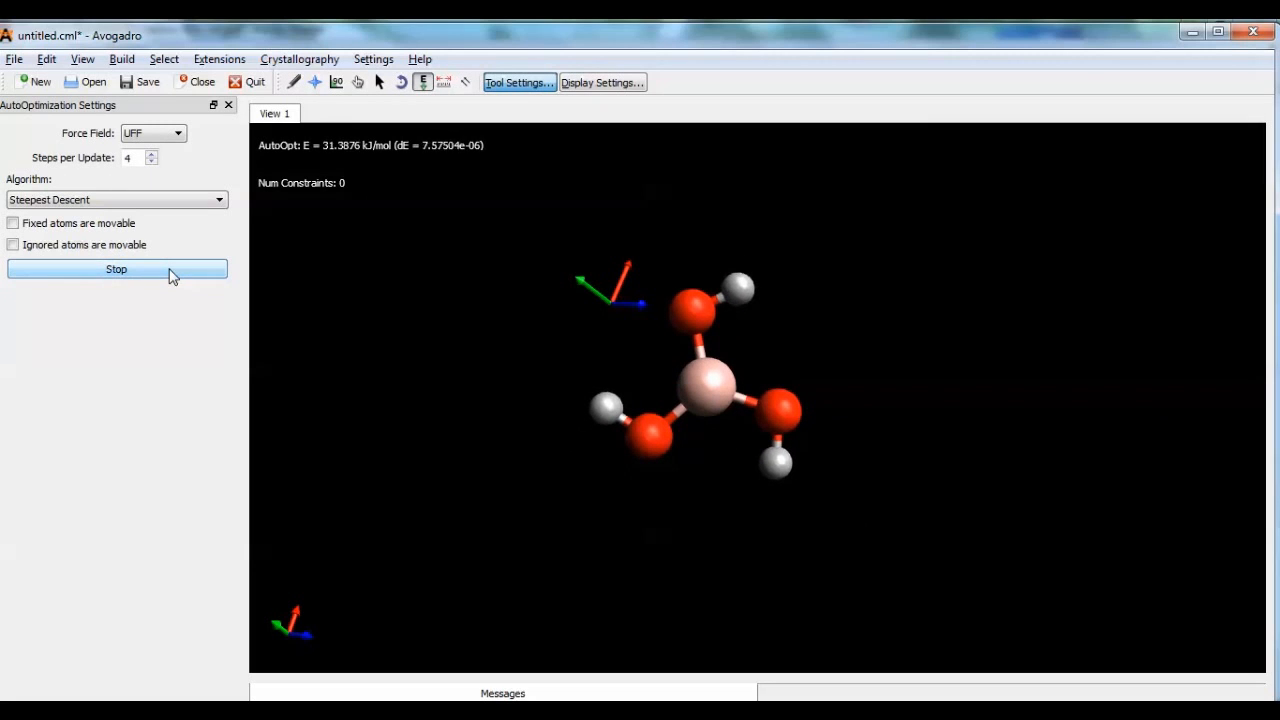
{"action": "left_click", "coordinate": [170, 277]}
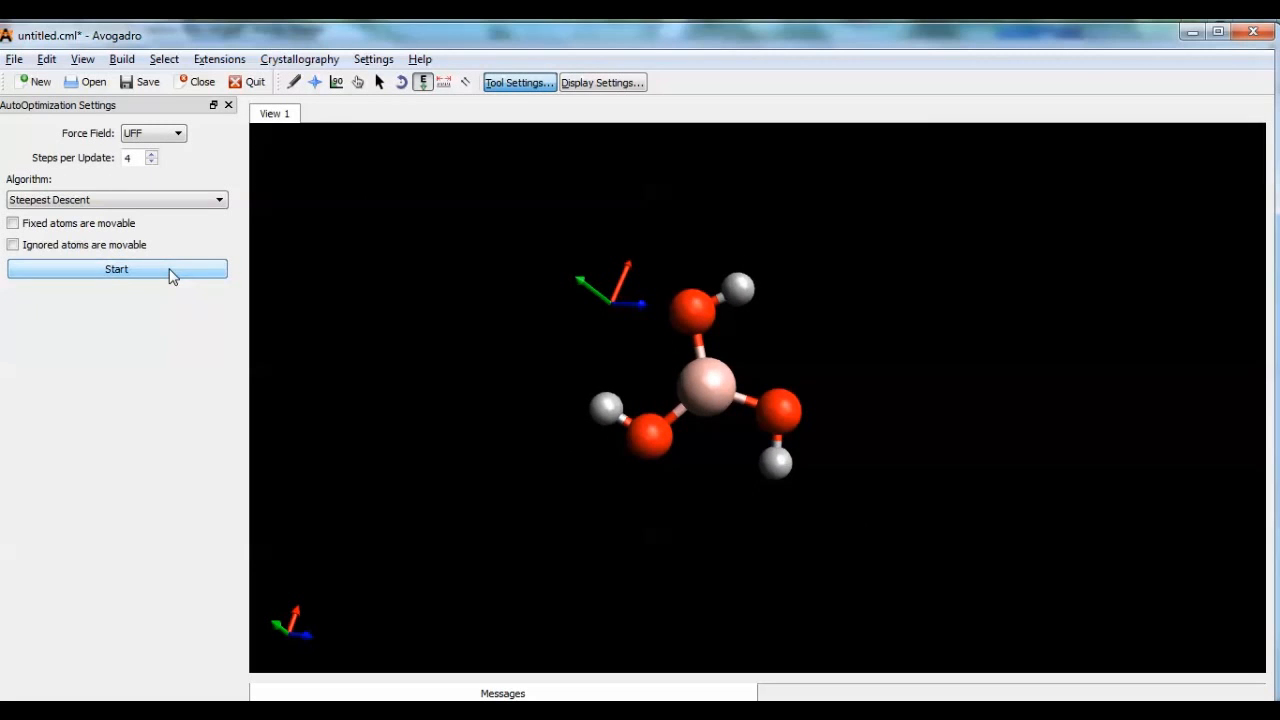
- Rotate the view around the optimized B(OH)3 molecule to inspect its planarity, and delete the molecule
{"action": "left_click", "coordinate": [314, 82]}
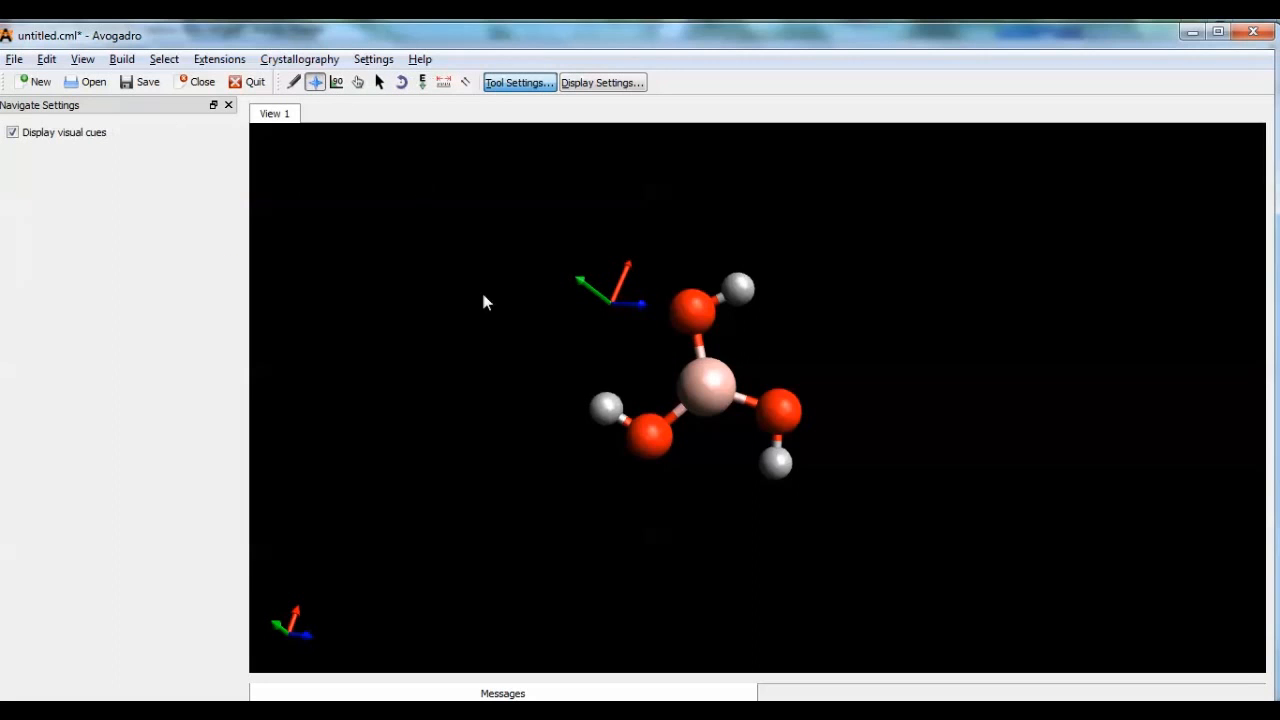
{"action": "left_click_drag", "start_coordinate": [485, 304], "coordinate": [1027, 492]}
{"action": "left_click_drag", "start_coordinate": [700, 277], "coordinate": [1010, 660]}
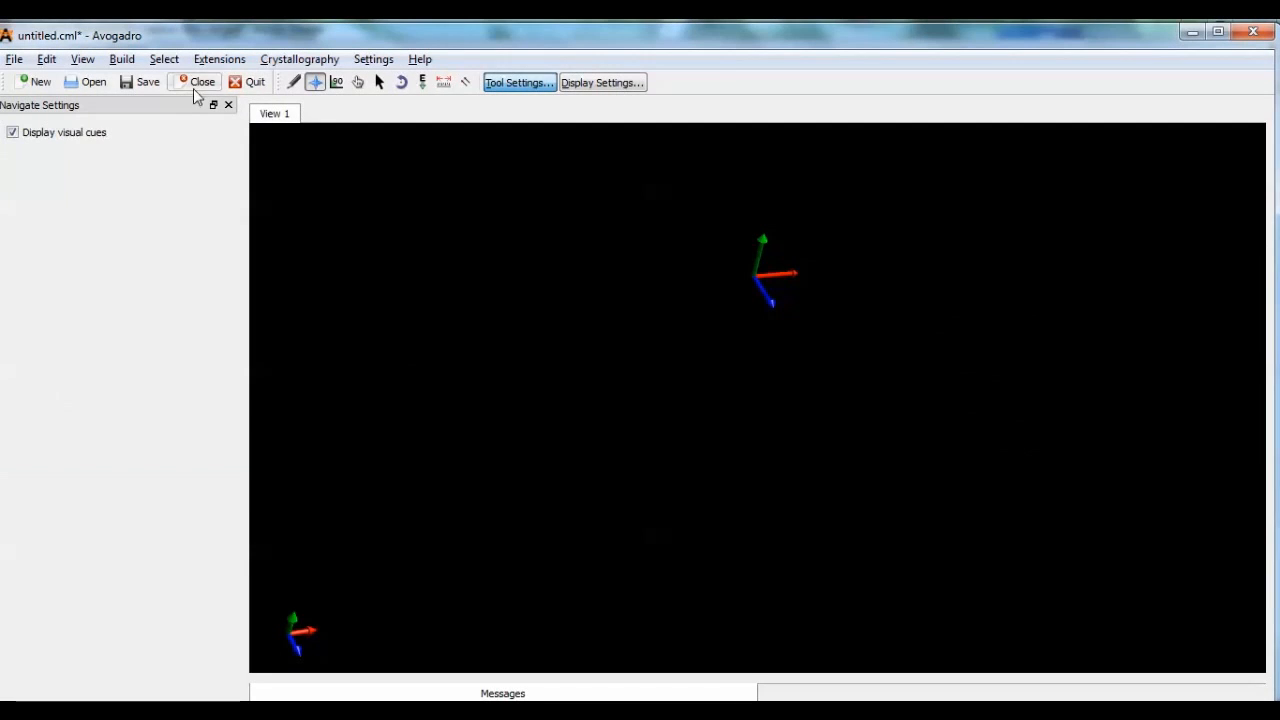
- Consult the textbook for the next example, set the drawing element to phosphorus and place one atom in the empty view
{"action": "left_click", "coordinate": [294, 84]}
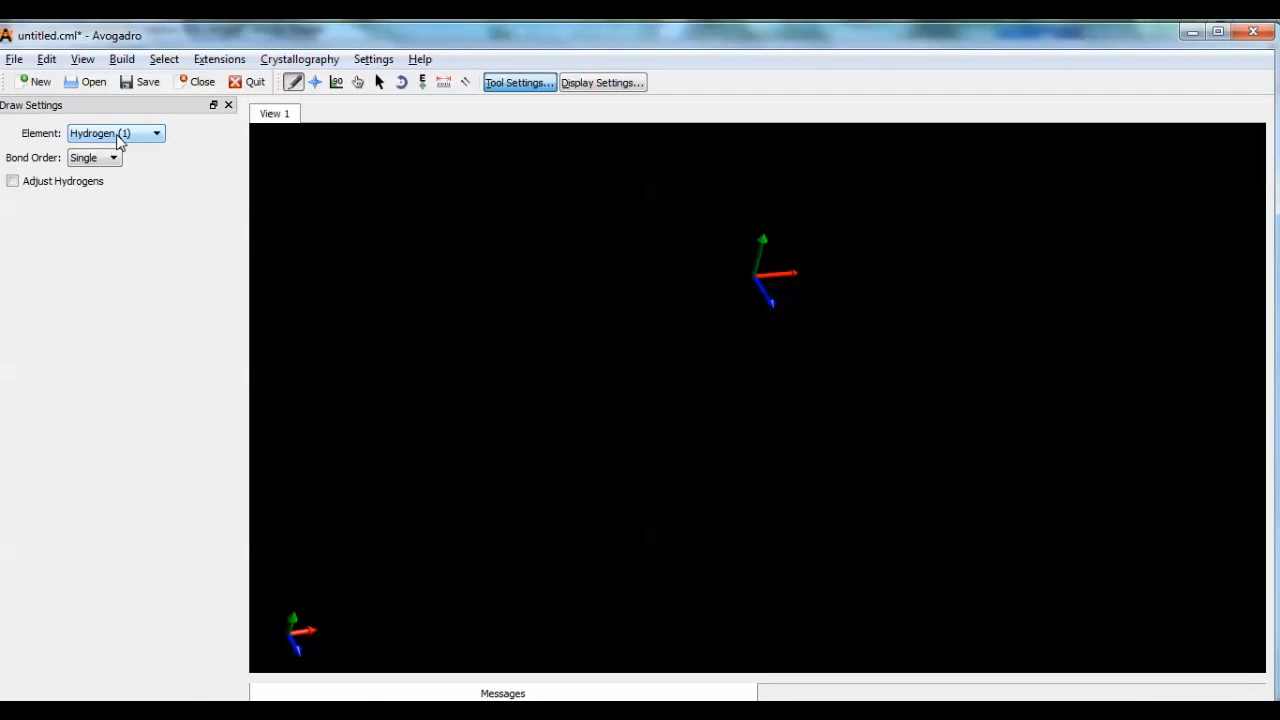
{"action": "key", "text": "alt+Tab"}
{"action": "key", "text": "alt+Tab"}
{"action": "left_click", "coordinate": [116, 134]}
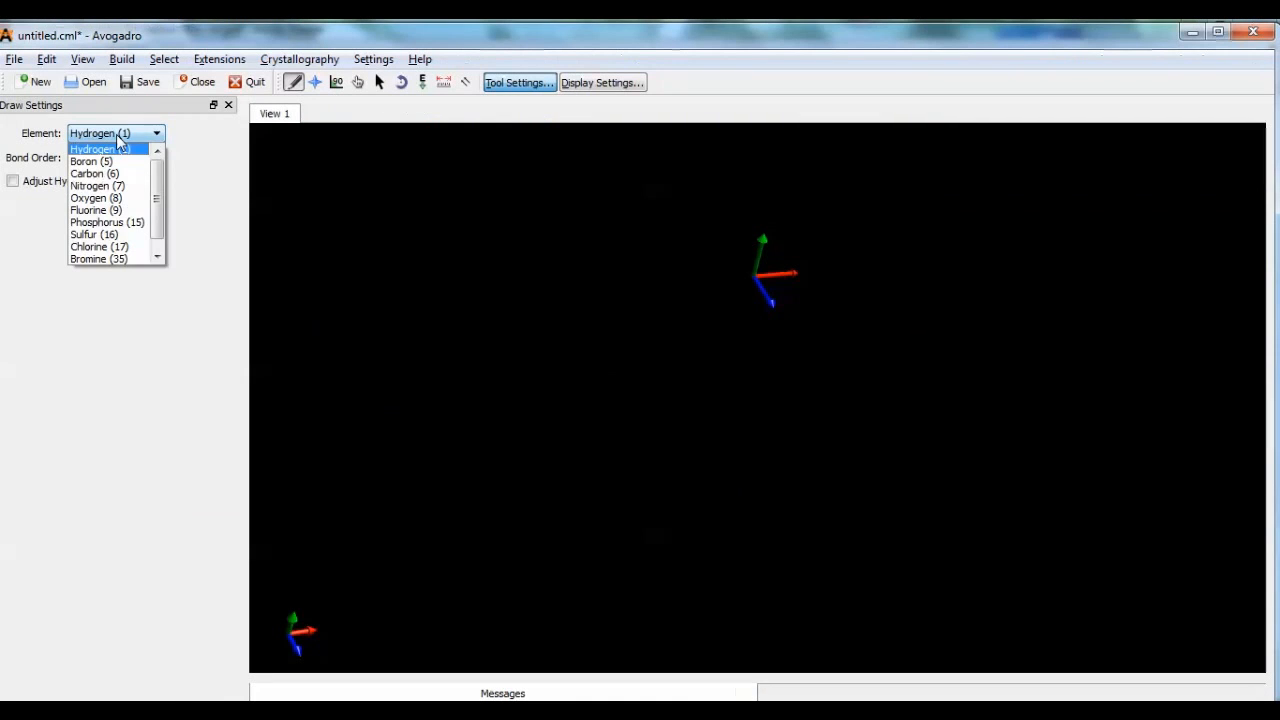
{"action": "left_click", "coordinate": [104, 223]}
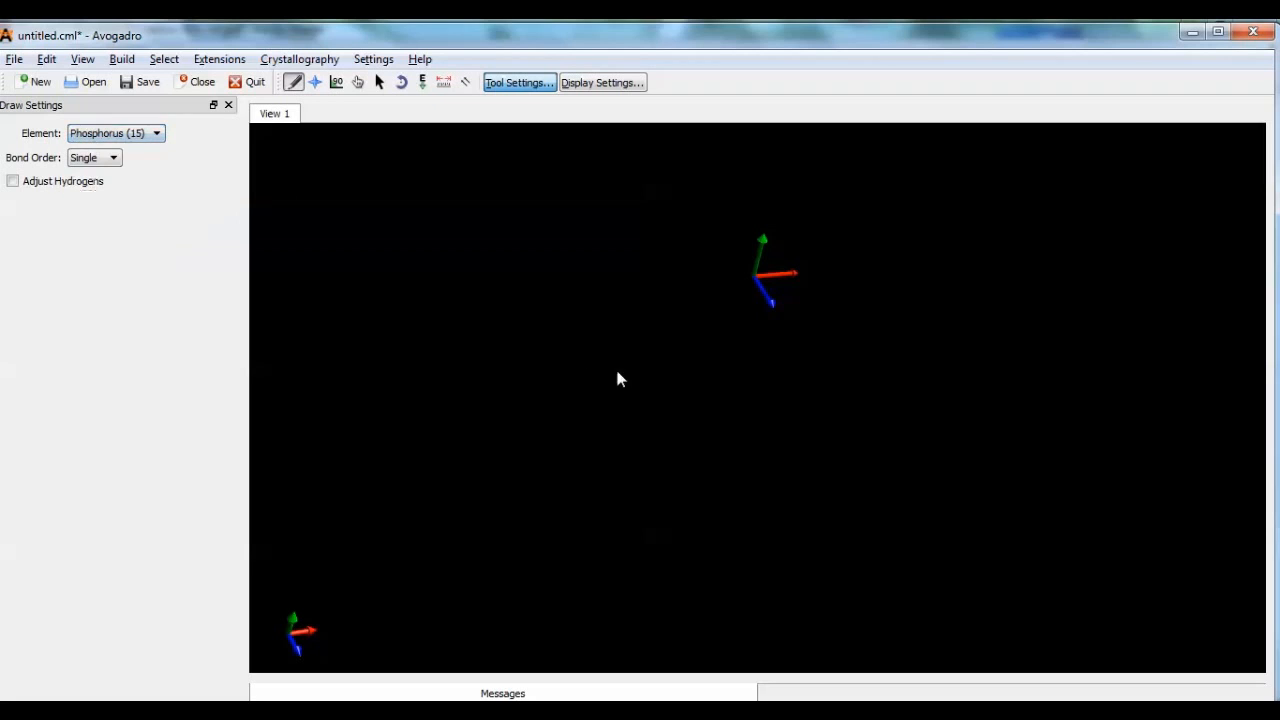
- Bond three chlorine atoms below the phosphorus with single bonds to form PCl3
{"action": "left_click", "coordinate": [141, 139]}
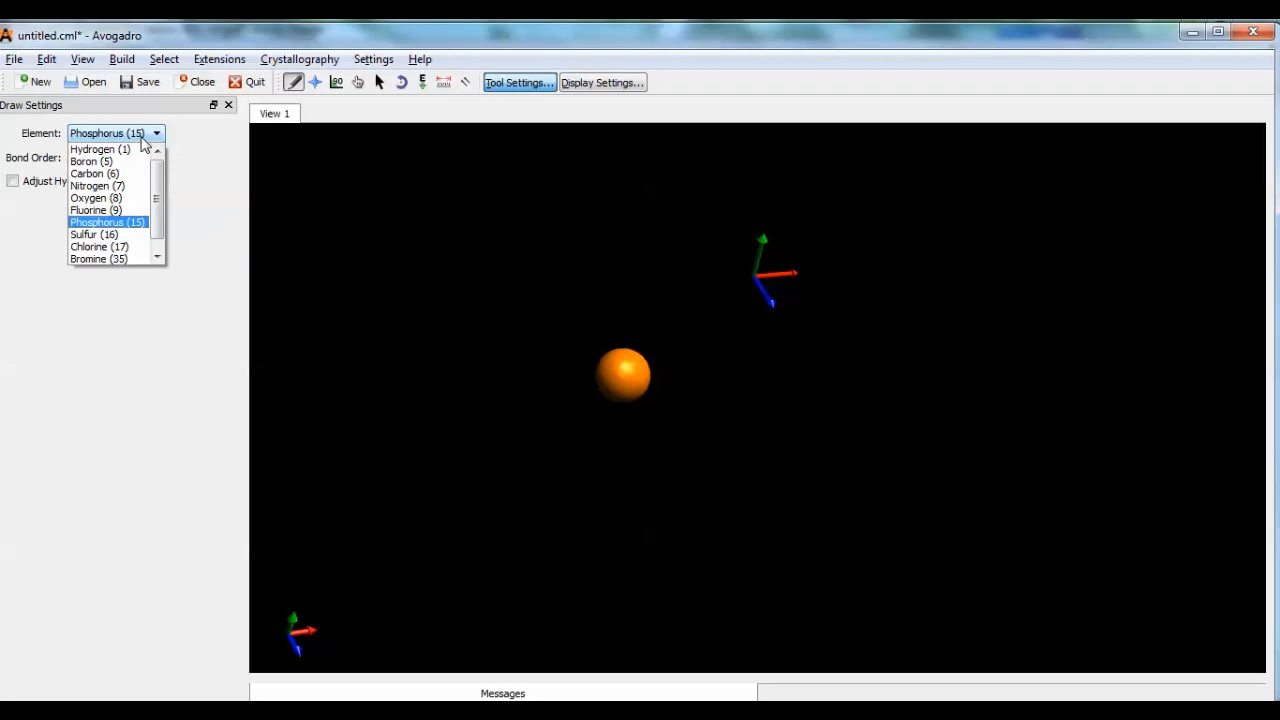
{"action": "left_click", "coordinate": [118, 247]}
{"action": "left_click_drag", "start_coordinate": [600, 380], "coordinate": [481, 455]}
{"action": "left_click_drag", "start_coordinate": [627, 438], "coordinate": [629, 489]}
{"action": "left_click_drag", "start_coordinate": [623, 385], "coordinate": [742, 462]}
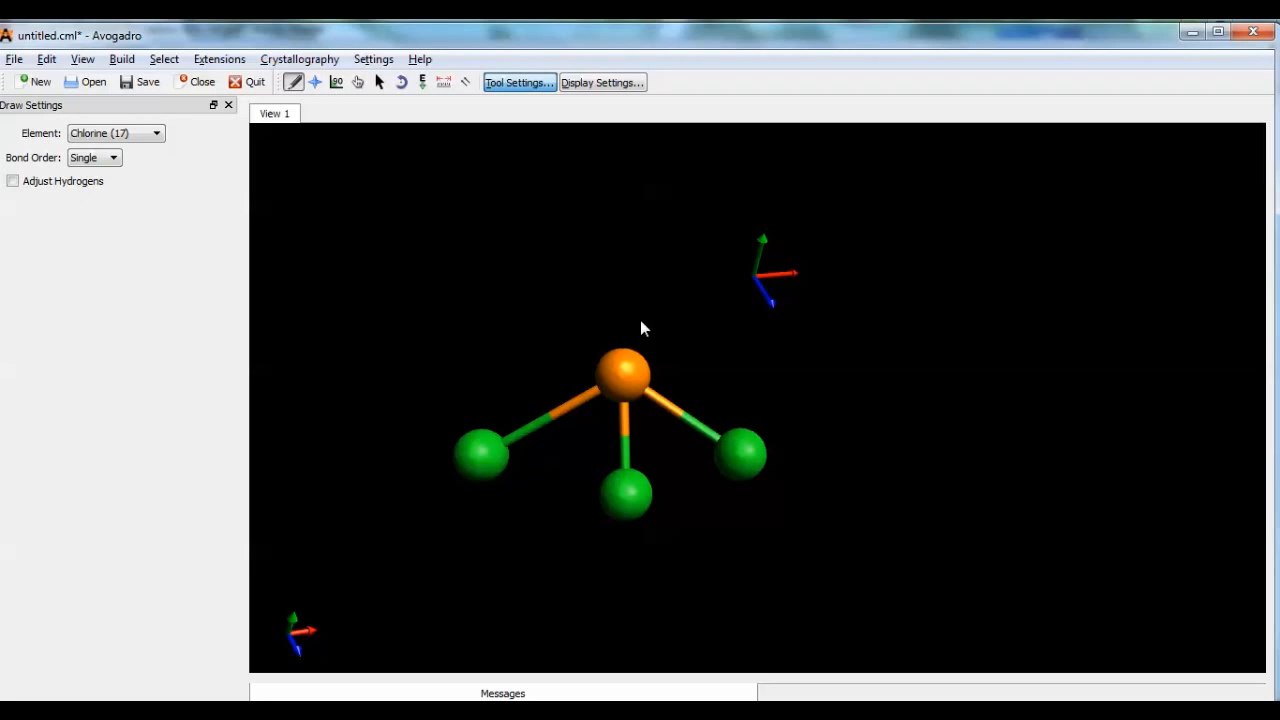
- Auto-optimize the PCl3 geometry with UFF and Steepest Descent, stop it, and rotate the molecule to check its shape
{"action": "left_click", "coordinate": [422, 83]}
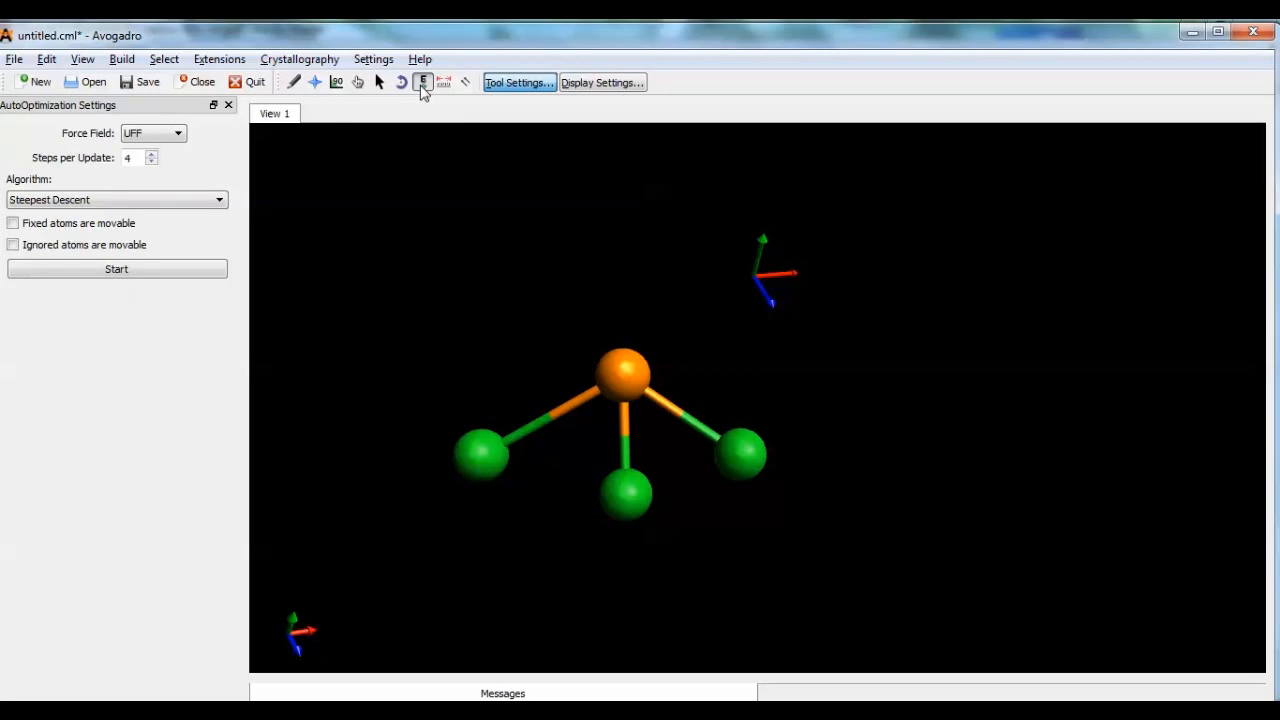
{"action": "left_click", "coordinate": [166, 273]}
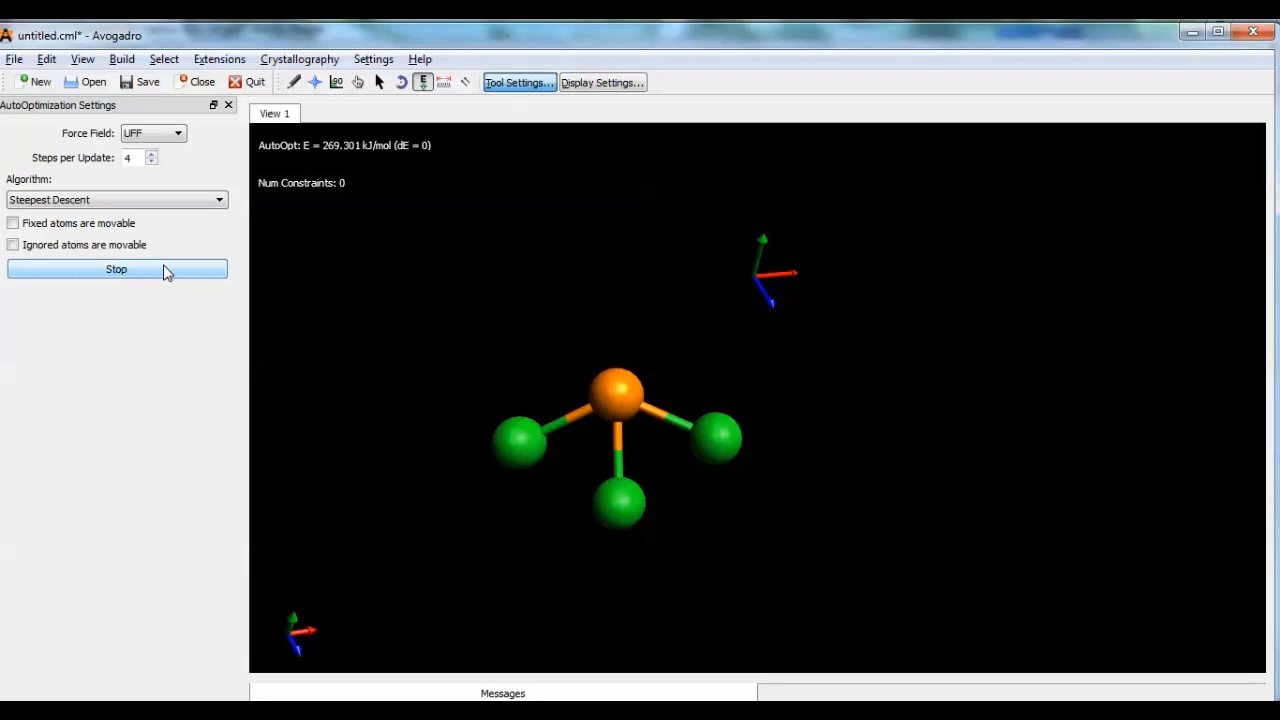
{"action": "left_click", "coordinate": [166, 273]}
{"action": "left_click", "coordinate": [315, 82]}
{"action": "left_click_drag", "start_coordinate": [580, 360], "coordinate": [906, 408]}
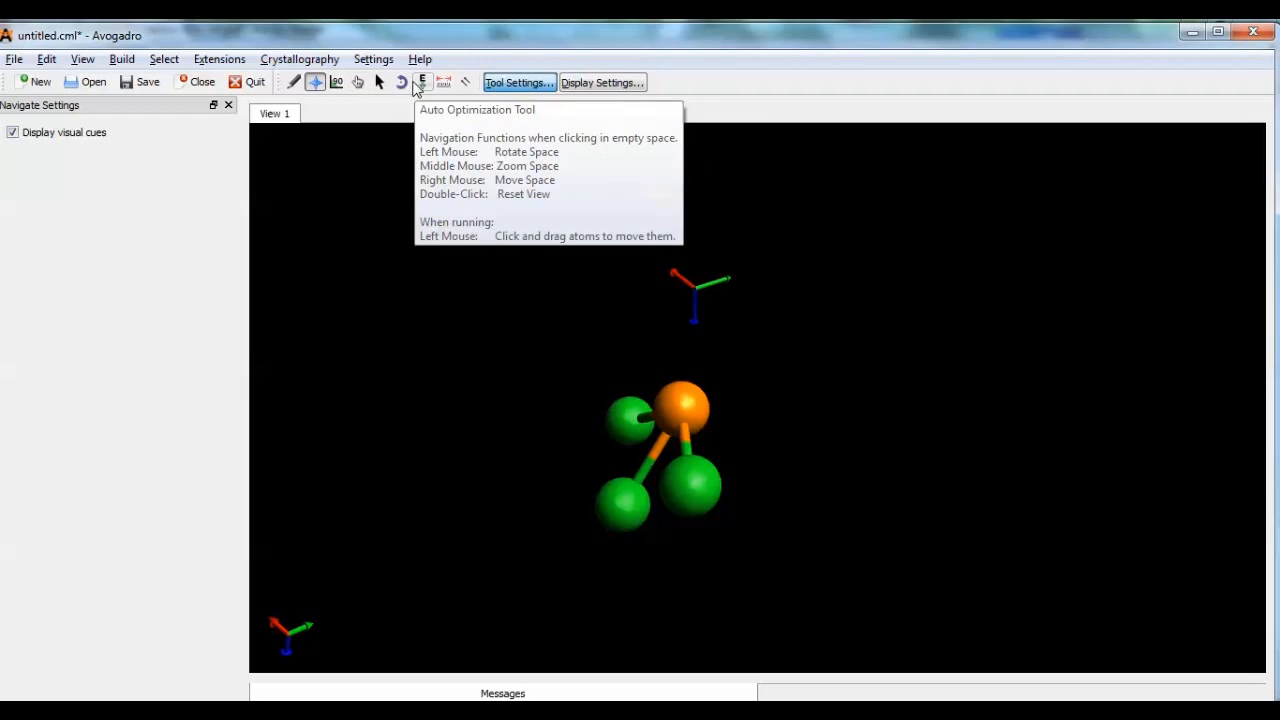
- Move the lower-left chlorine up above the rear chlorine and re-optimize the PCl3 geometry with UFF
{"action": "left_click", "coordinate": [358, 82]}
{"action": "left_click_drag", "start_coordinate": [620, 505], "coordinate": [584, 389]}
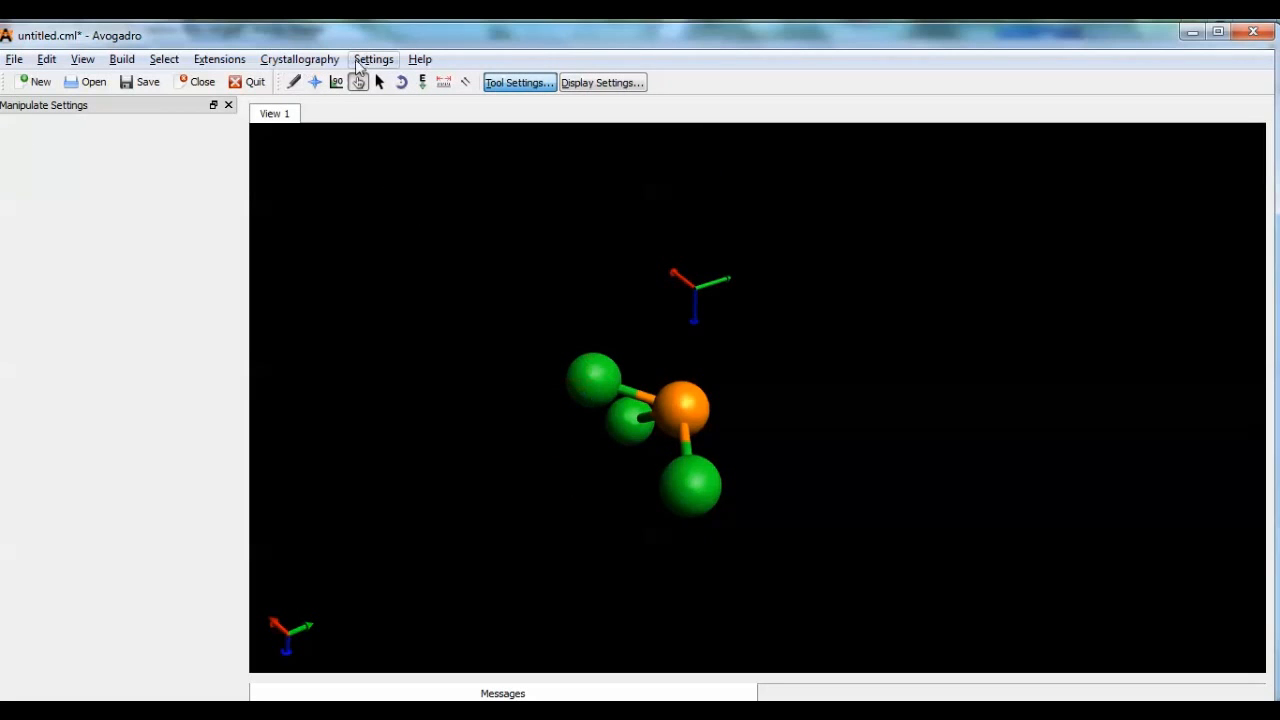
{"action": "left_click", "coordinate": [422, 82]}
{"action": "left_click", "coordinate": [159, 272]}
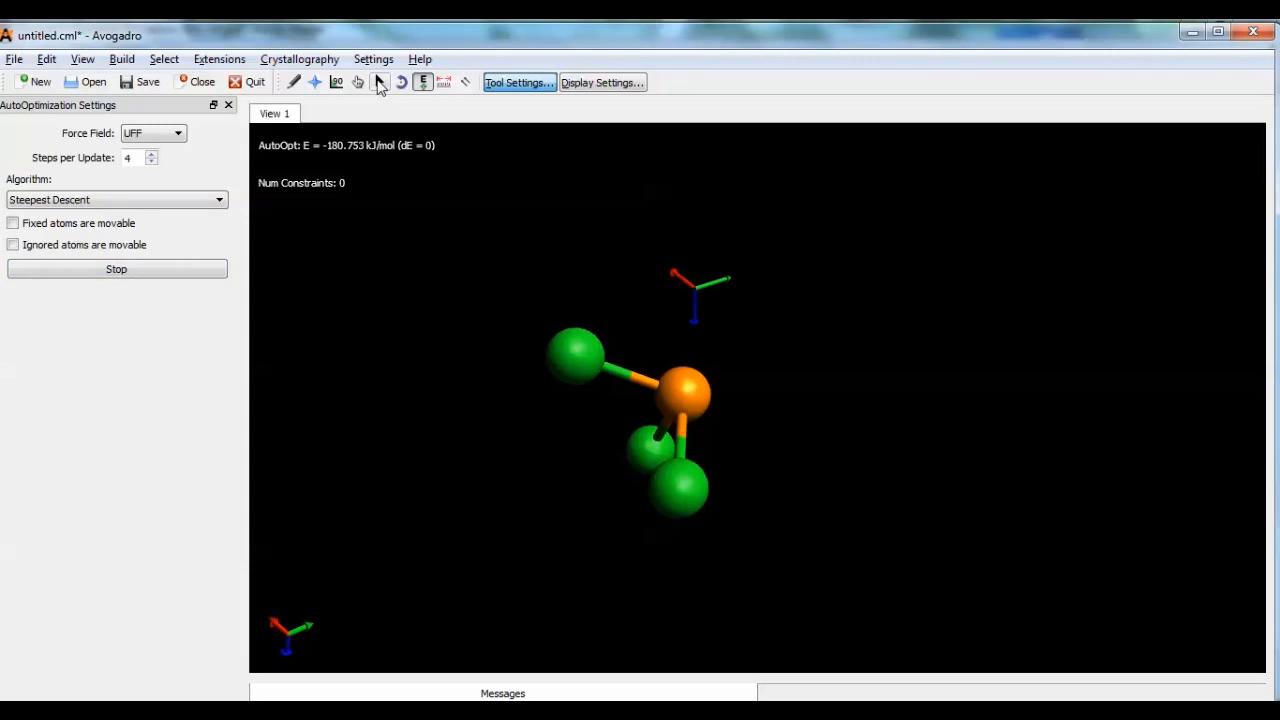
{"action": "left_click", "coordinate": [157, 270]}
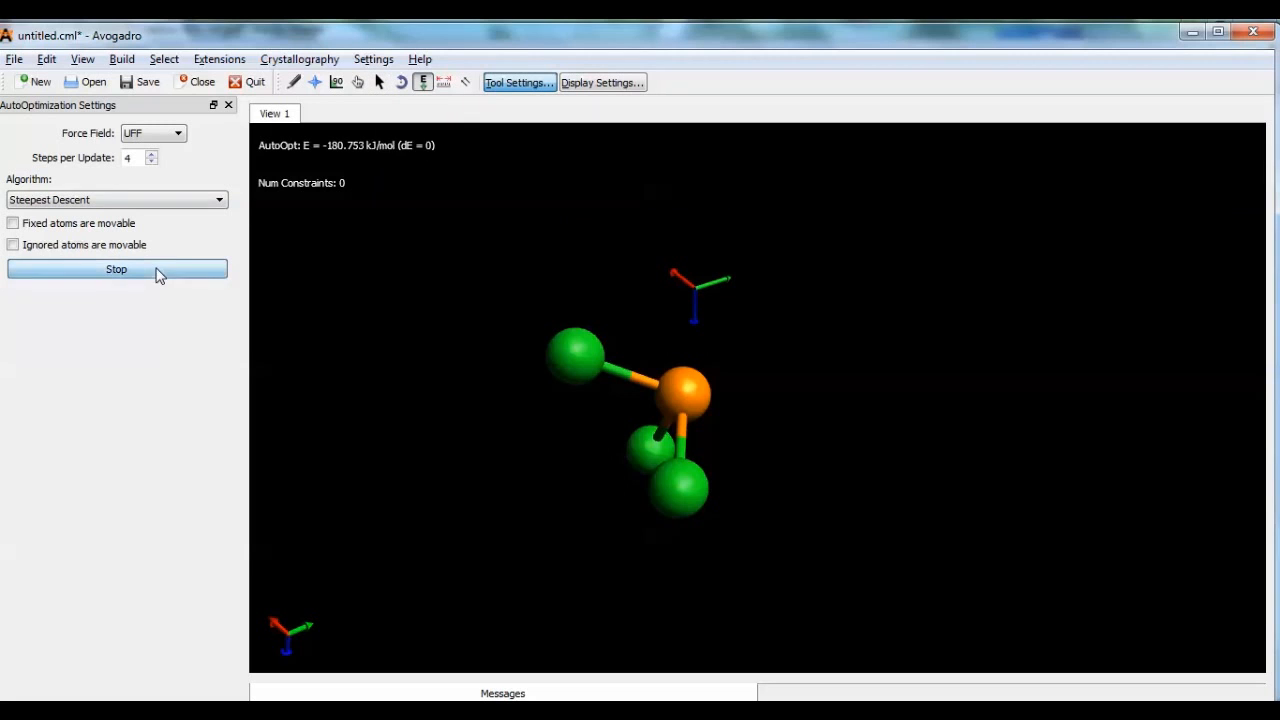
- Rotate the view around the re-optimized PCl3 molecule to examine its trigonal pyramidal shape from several sides
{"action": "left_click", "coordinate": [315, 82]}
{"action": "left_click_drag", "start_coordinate": [838, 366], "coordinate": [594, 183]}
{"action": "left_click_drag", "start_coordinate": [700, 300], "coordinate": [737, 314]}
{"action": "left_click_drag", "start_coordinate": [951, 416], "coordinate": [563, 309]}
{"action": "left_click_drag", "start_coordinate": [748, 370], "coordinate": [788, 354]}
{"action": "left_click_drag", "start_coordinate": [1077, 378], "coordinate": [541, 163]}
{"action": "left_click_drag", "start_coordinate": [629, 297], "coordinate": [617, 281]}
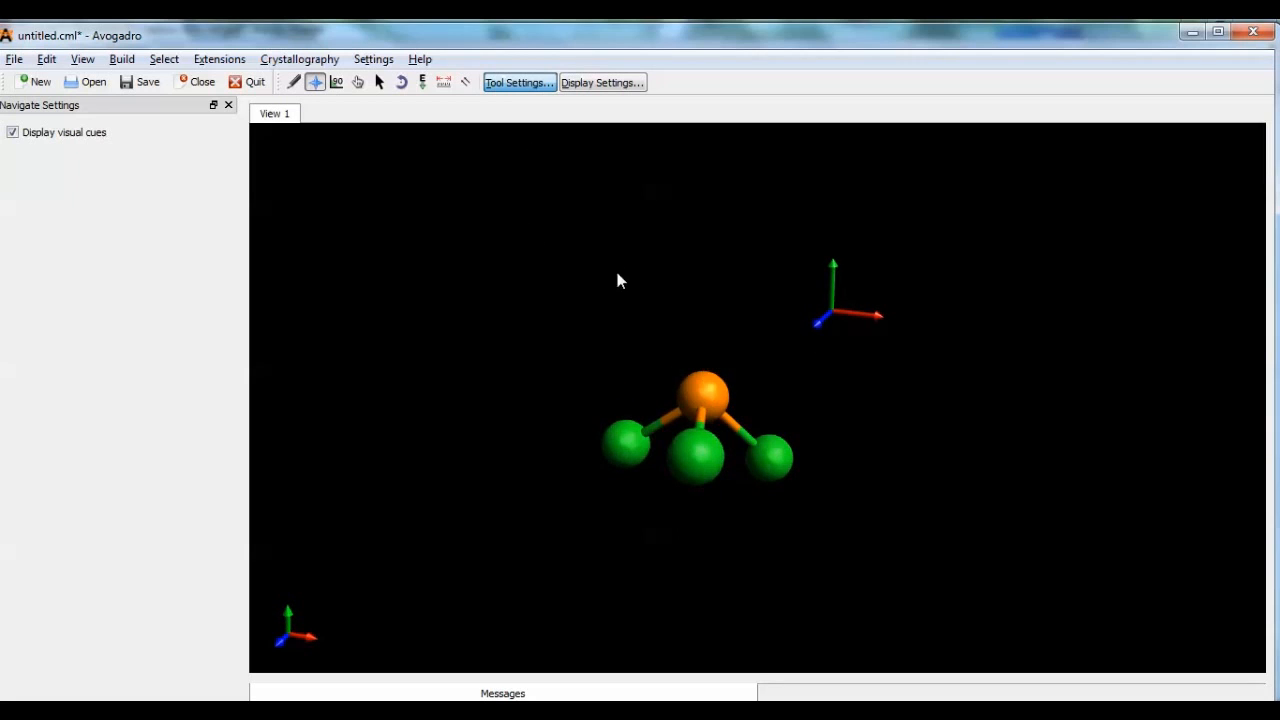
- Auto-rotate the PCl3 molecule with the z rotation speed near its midpoint, varying the y rotation speed while it spins
{"action": "left_click", "coordinate": [466, 82]}
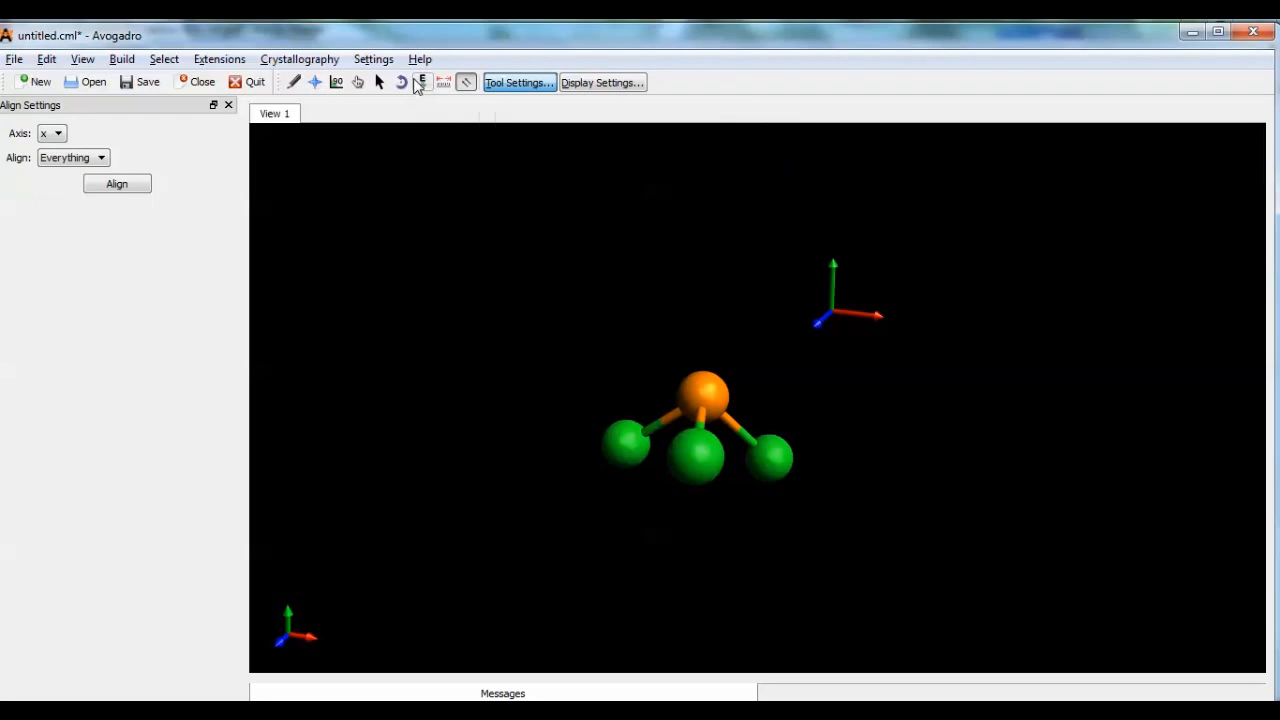
{"action": "left_click", "coordinate": [401, 82]}
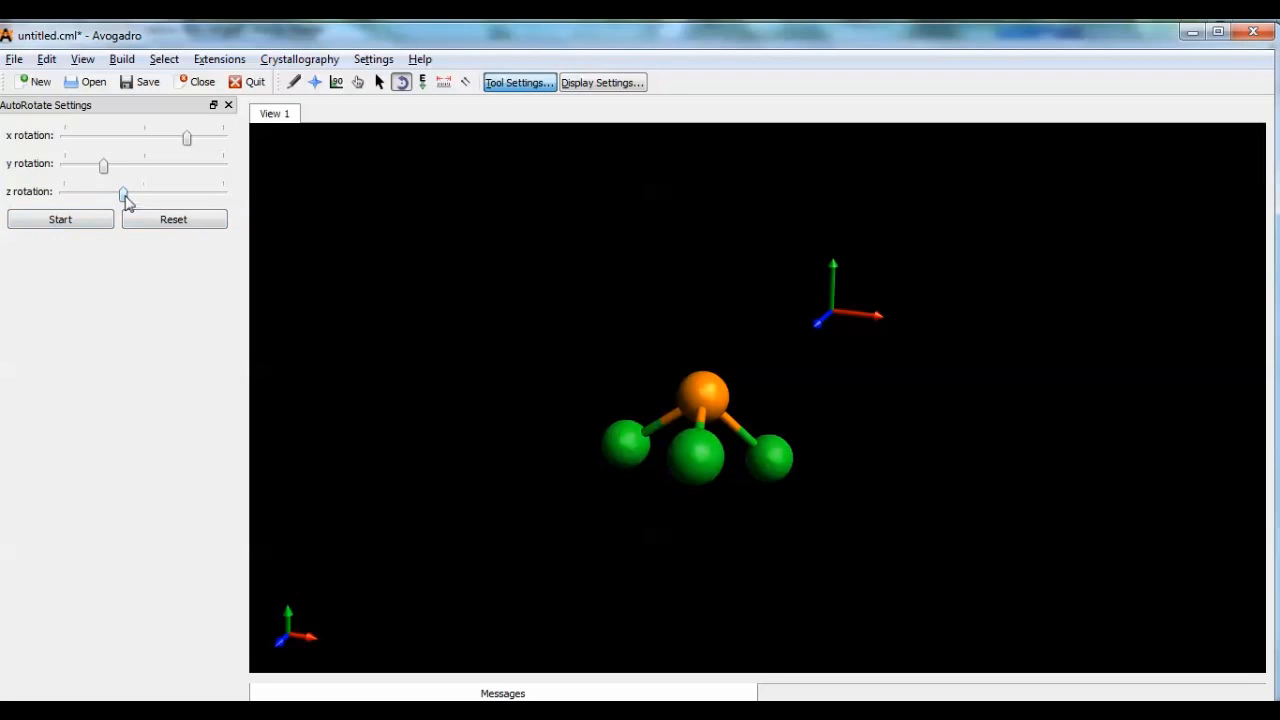
{"action": "left_click_drag", "start_coordinate": [125, 196], "coordinate": [147, 205]}
{"action": "left_click", "coordinate": [86, 221]}
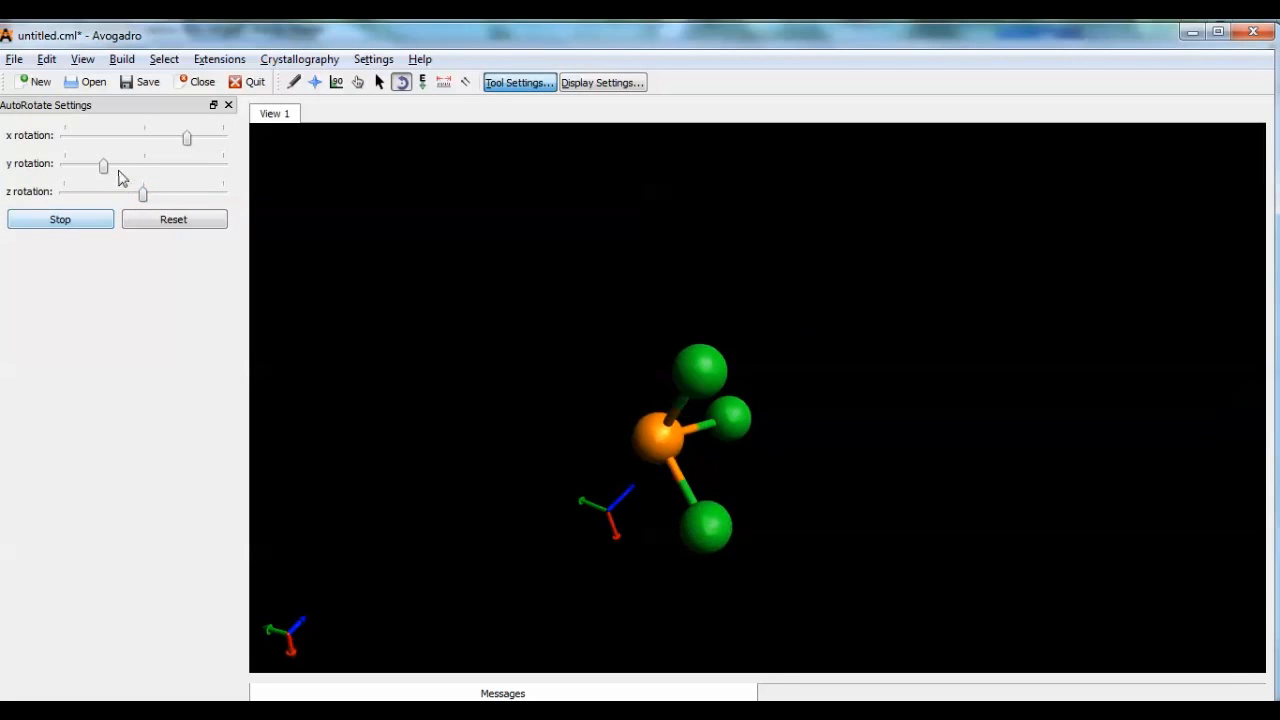
{"action": "left_click_drag", "start_coordinate": [103, 166], "coordinate": [146, 168]}
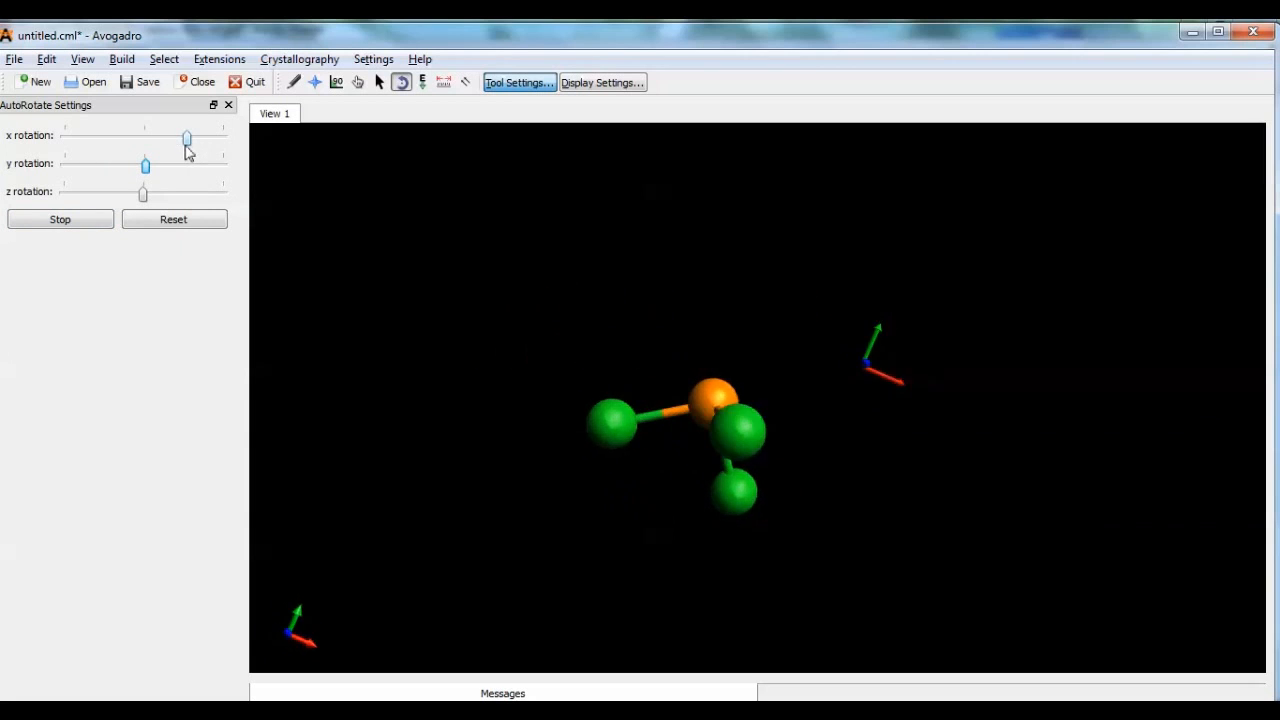
{"action": "left_click_drag", "start_coordinate": [148, 176], "coordinate": [182, 192]}
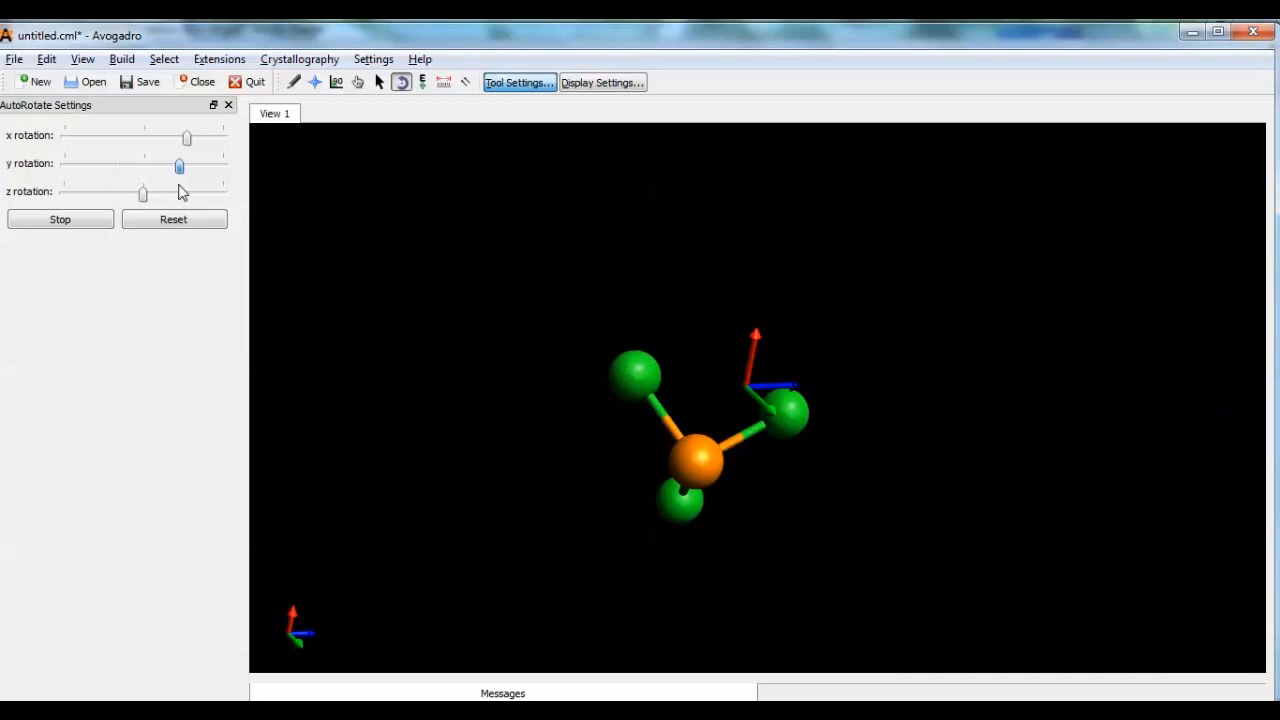
{"action": "left_click", "coordinate": [179, 186]}
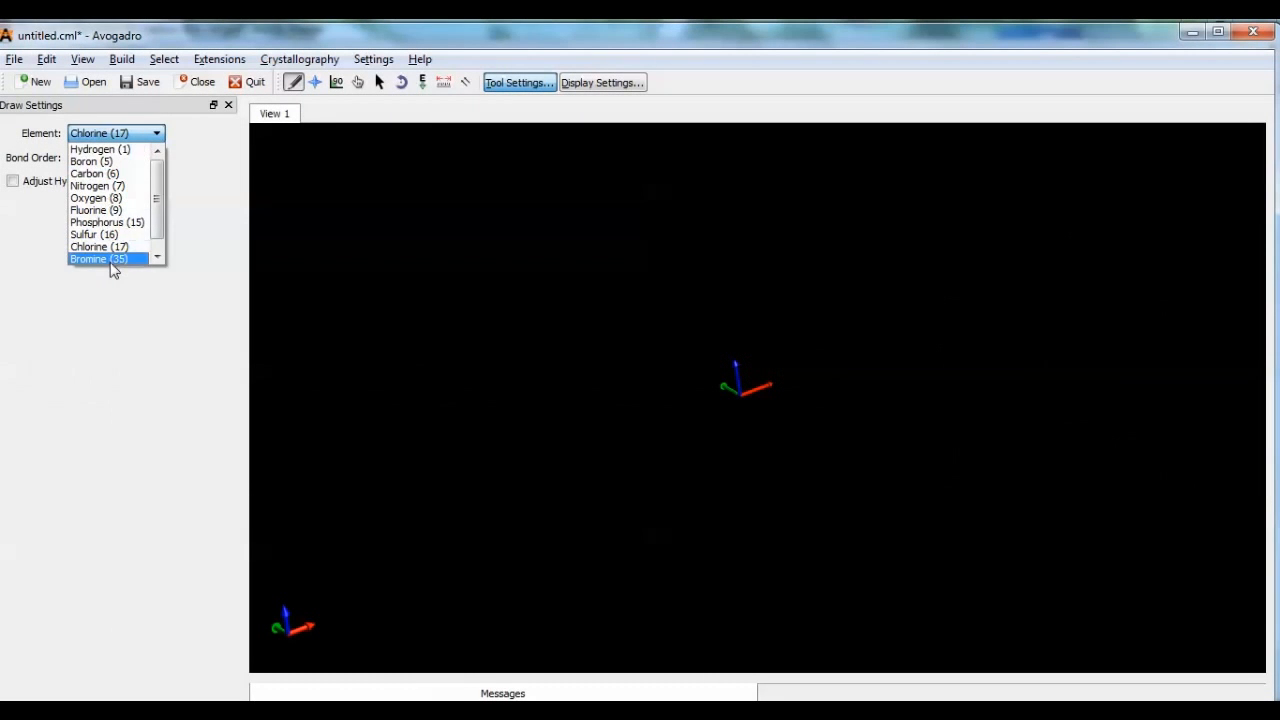
- Draw a bromine atom with six single-bonded fluorine atoms: two on each side, one above and one below
{"action": "left_click", "coordinate": [100, 259]}
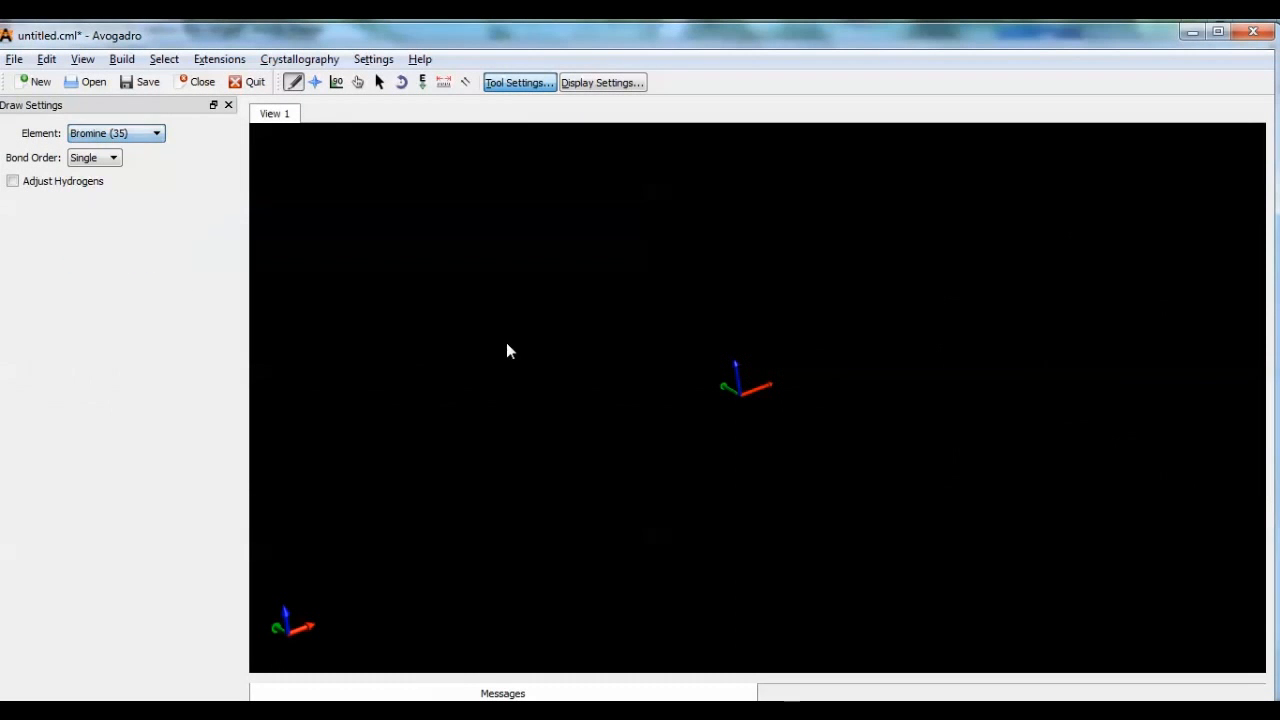
{"action": "left_click", "coordinate": [122, 136]}
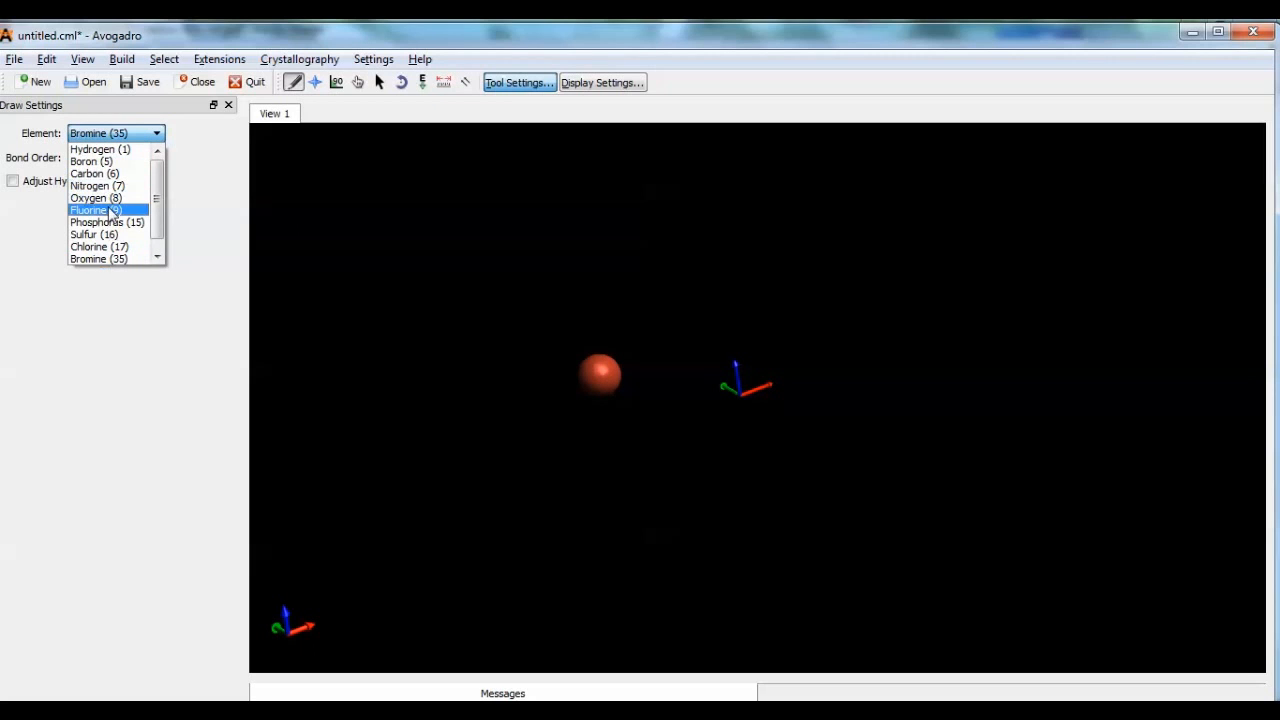
{"action": "left_click", "coordinate": [100, 210]}
{"action": "left_click_drag", "start_coordinate": [590, 386], "coordinate": [477, 422]}
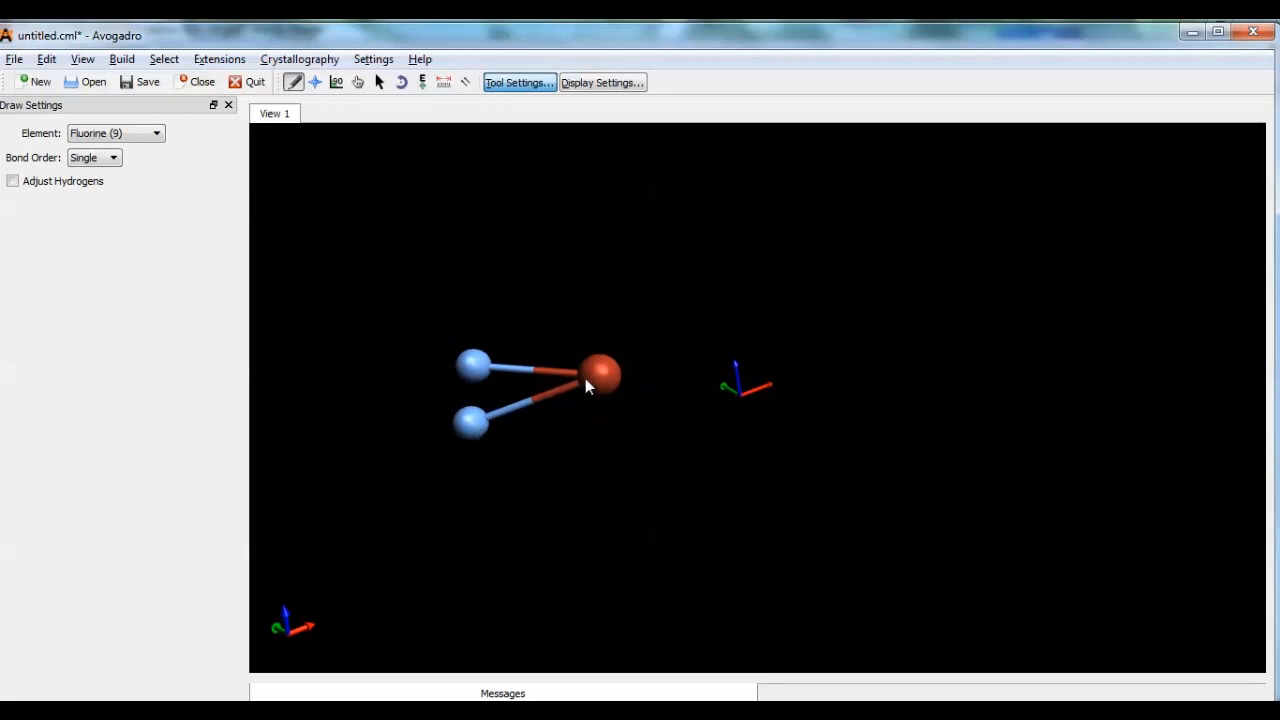
{"action": "left_click_drag", "start_coordinate": [594, 385], "coordinate": [683, 418]}
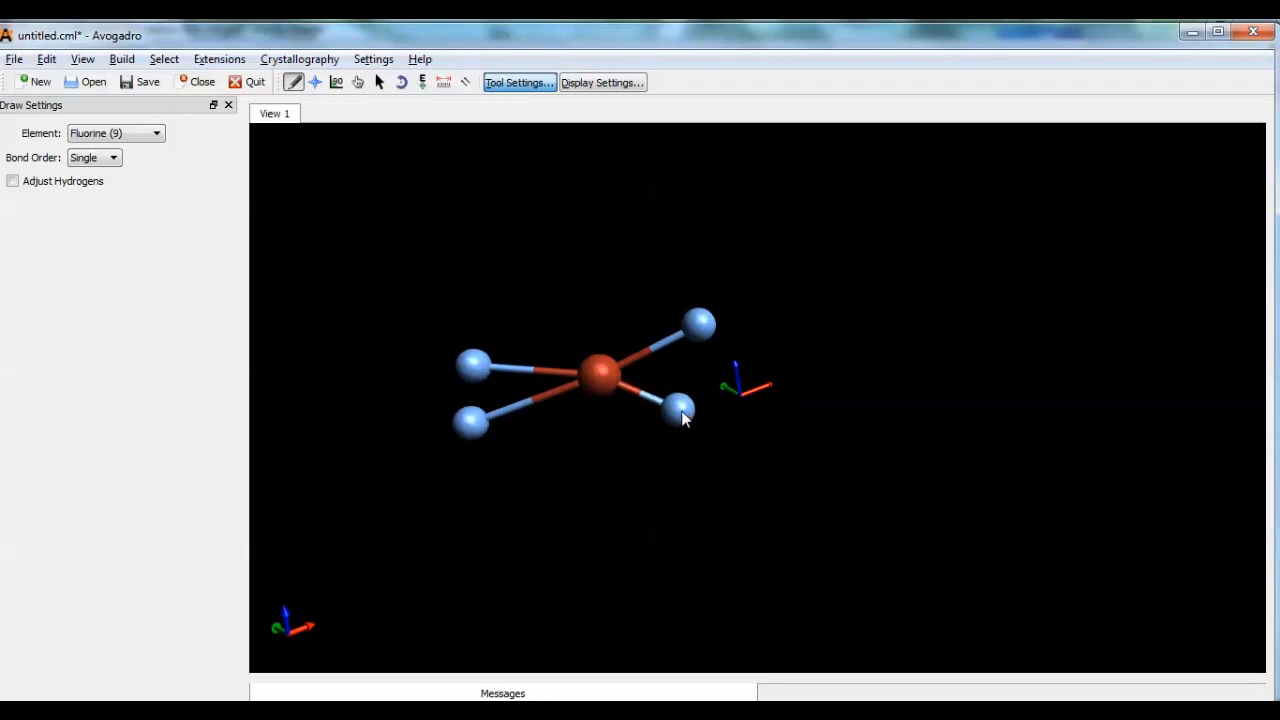
{"action": "left_click_drag", "start_coordinate": [594, 376], "coordinate": [586, 234]}
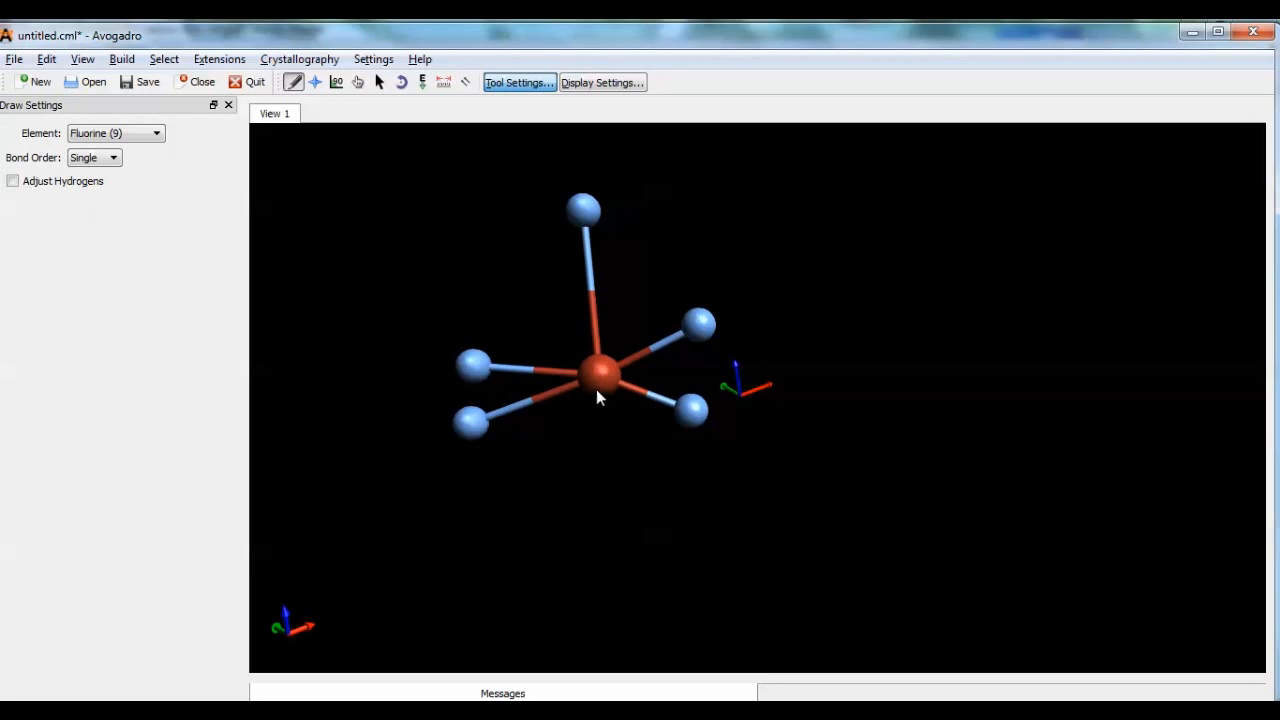
{"action": "left_click_drag", "start_coordinate": [596, 397], "coordinate": [598, 530]}
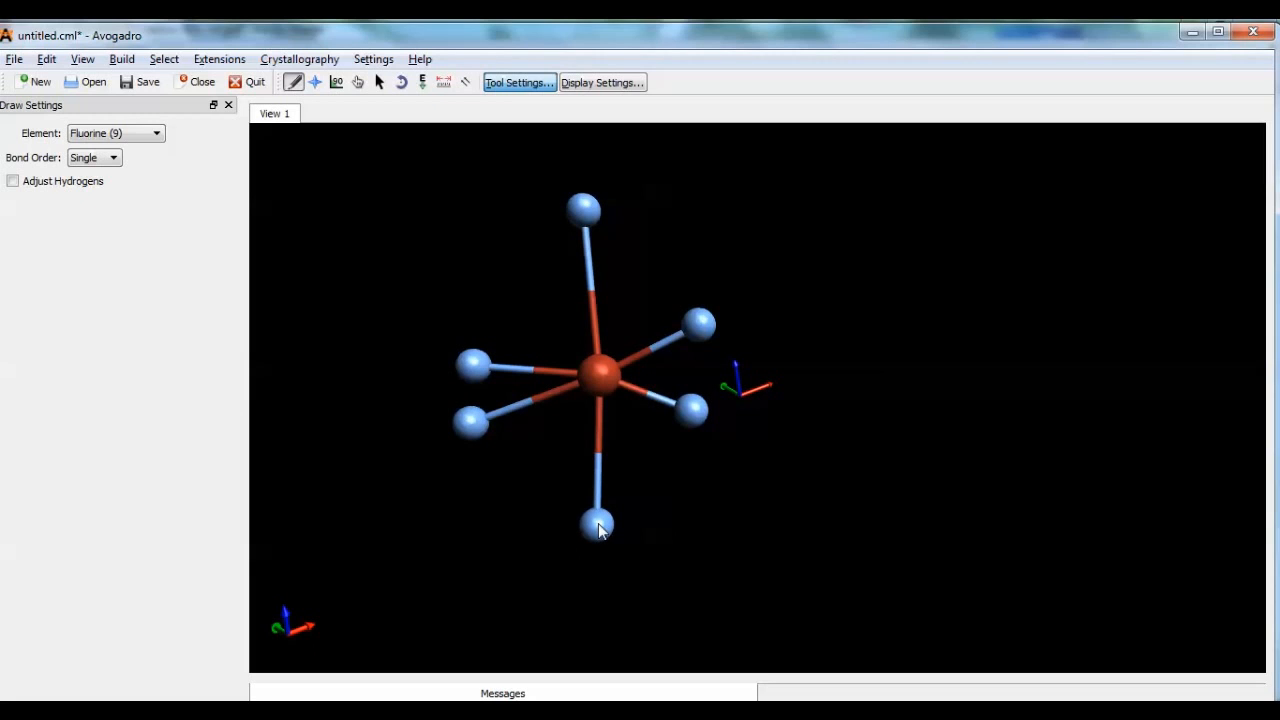
- Auto-optimize the six-fluorine bromine molecule with UFF and Steepest Descent, stop it, and rotate the view to check its shape
{"action": "left_click", "coordinate": [424, 83]}
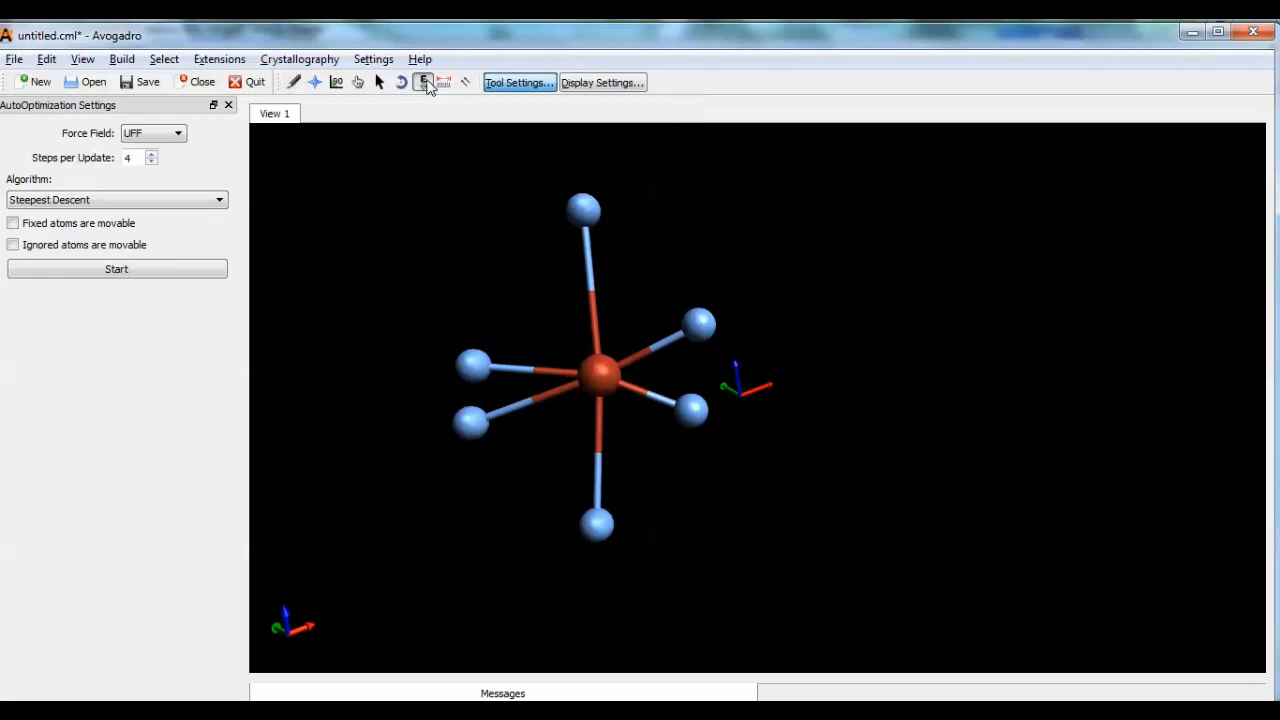
{"action": "left_click", "coordinate": [172, 270]}
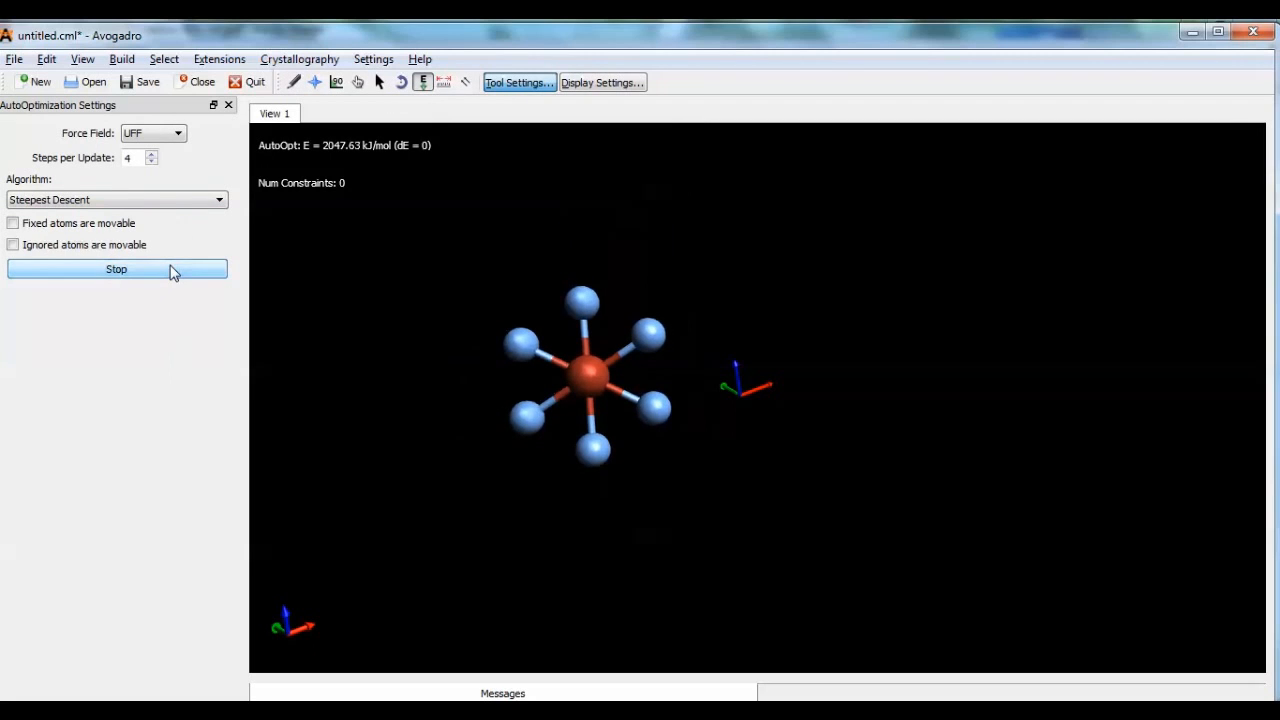
{"action": "left_click", "coordinate": [179, 268]}
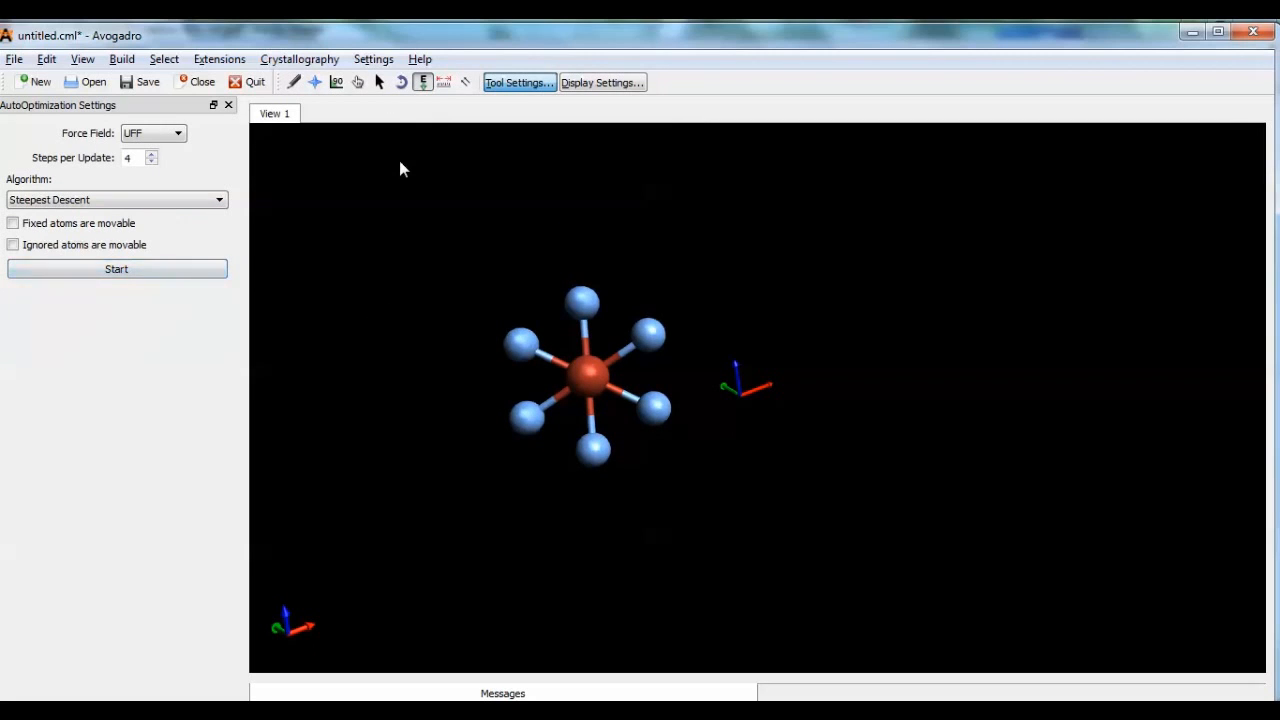
{"action": "left_click", "coordinate": [380, 82]}
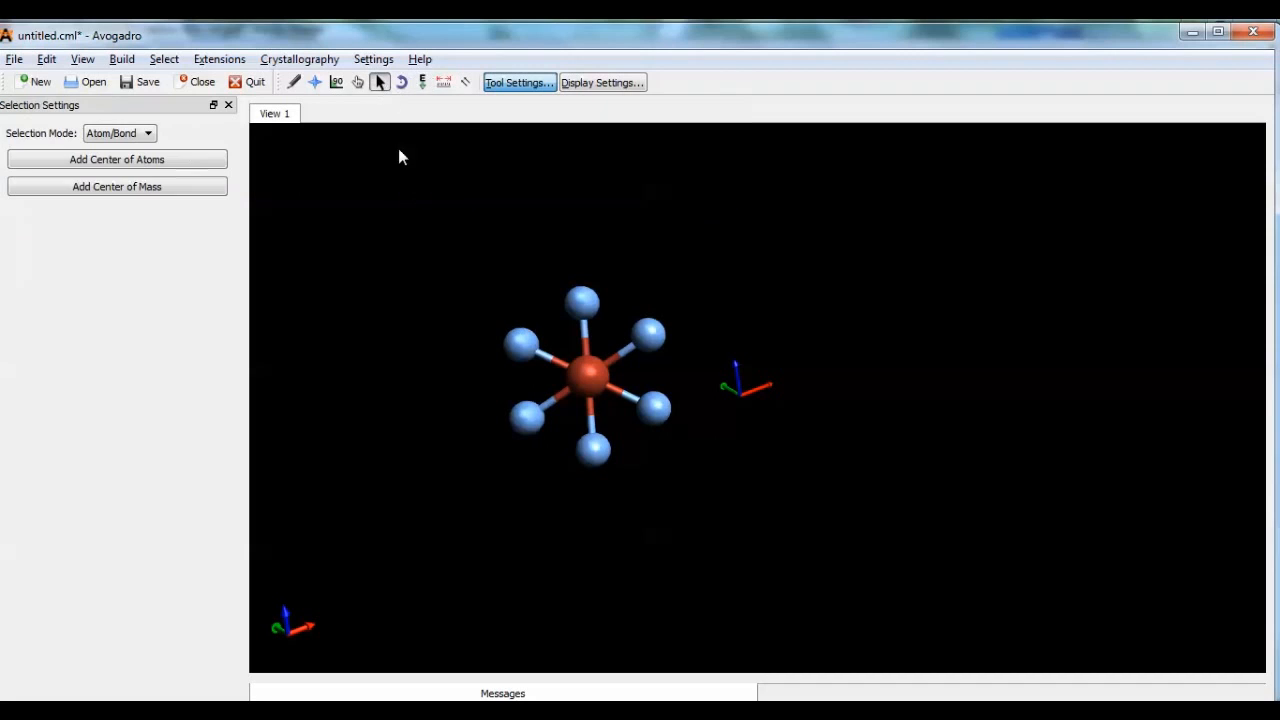
{"action": "mouse_move", "coordinate": [437, 413]}
{"action": "left_mouse_down"}
{"action": "mouse_move", "coordinate": [524, 411]}
{"action": "mouse_move", "coordinate": [486, 382]}
{"action": "left_mouse_up"}
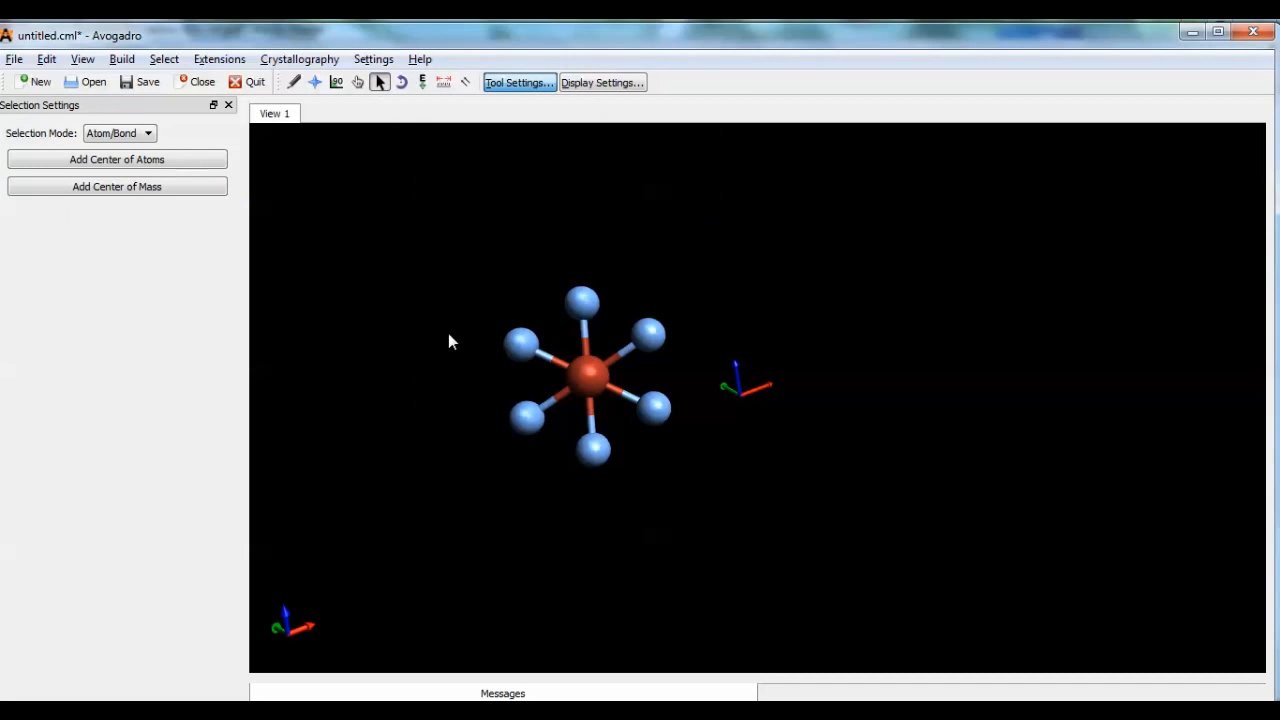
{"action": "left_click", "coordinate": [314, 82]}
{"action": "left_click_drag", "start_coordinate": [389, 280], "coordinate": [515, 205]}
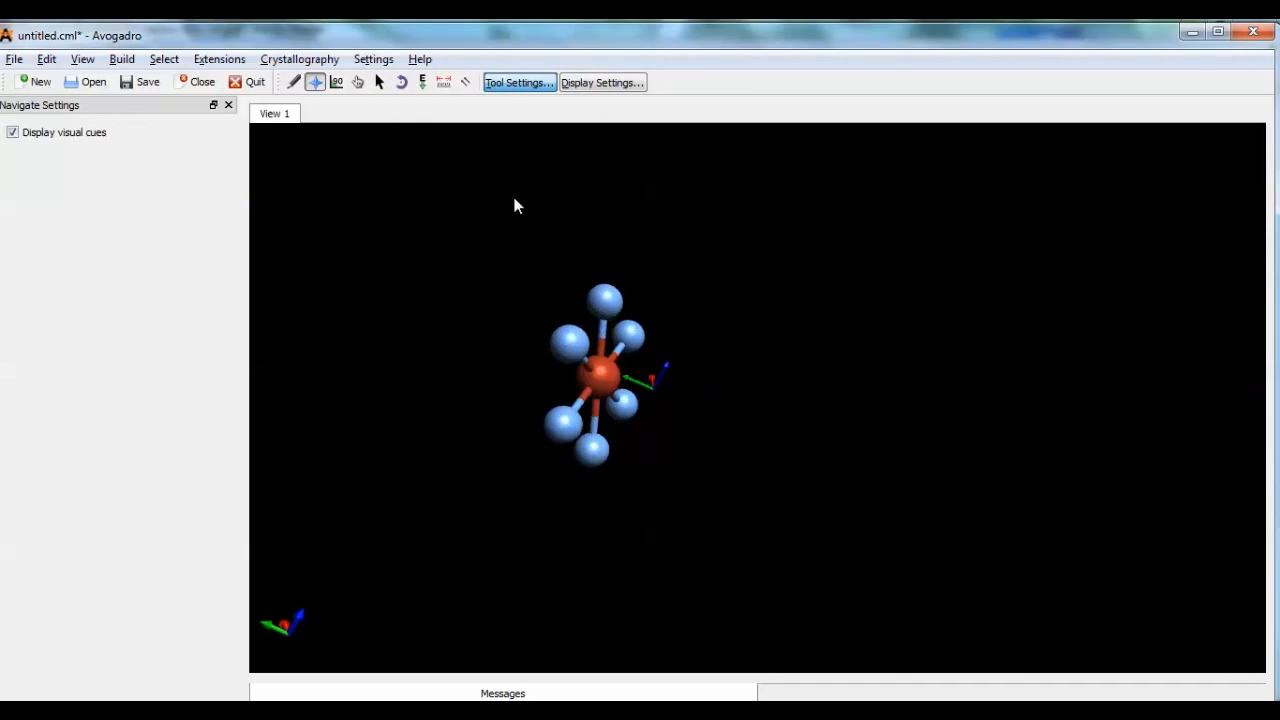
- Pull two opposite fluorines outward from the bromine and re-optimize the geometry with UFF into an octahedral arrangement
{"action": "left_click", "coordinate": [358, 82]}
{"action": "left_click_drag", "start_coordinate": [561, 345], "coordinate": [494, 366]}
{"action": "left_click_drag", "start_coordinate": [632, 413], "coordinate": [689, 364]}
{"action": "left_click", "coordinate": [422, 82]}
{"action": "left_click", "coordinate": [96, 270]}
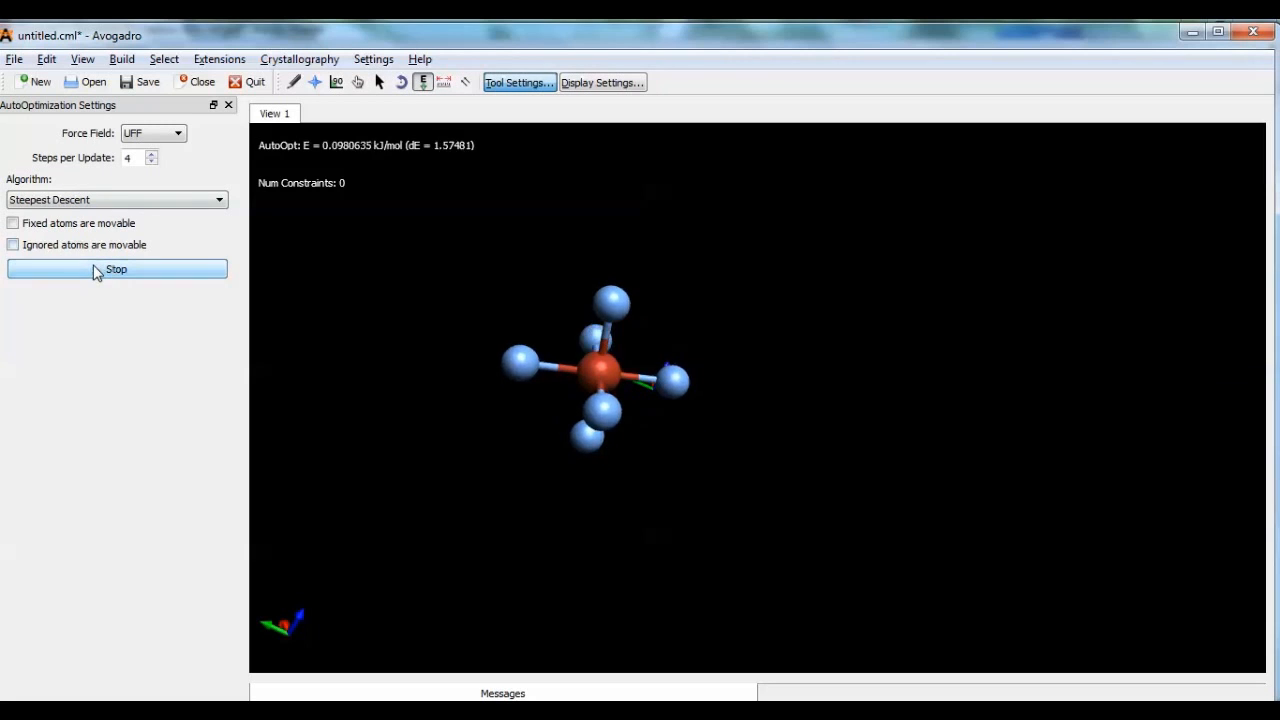
{"action": "left_click", "coordinate": [96, 270]}
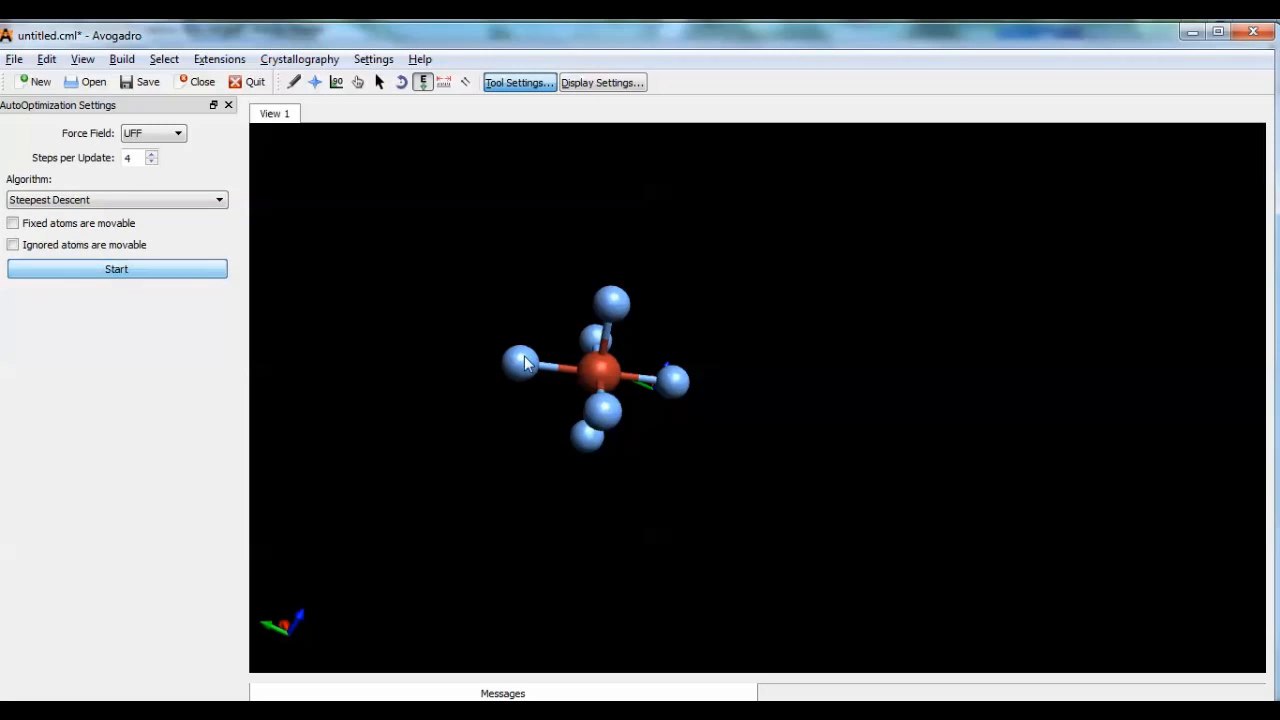
- Turn the octahedral molecule upright and delete the bottom fluorine to leave BrF5
{"action": "left_click", "coordinate": [315, 82]}
{"action": "left_click_drag", "start_coordinate": [643, 219], "coordinate": [643, 379]}
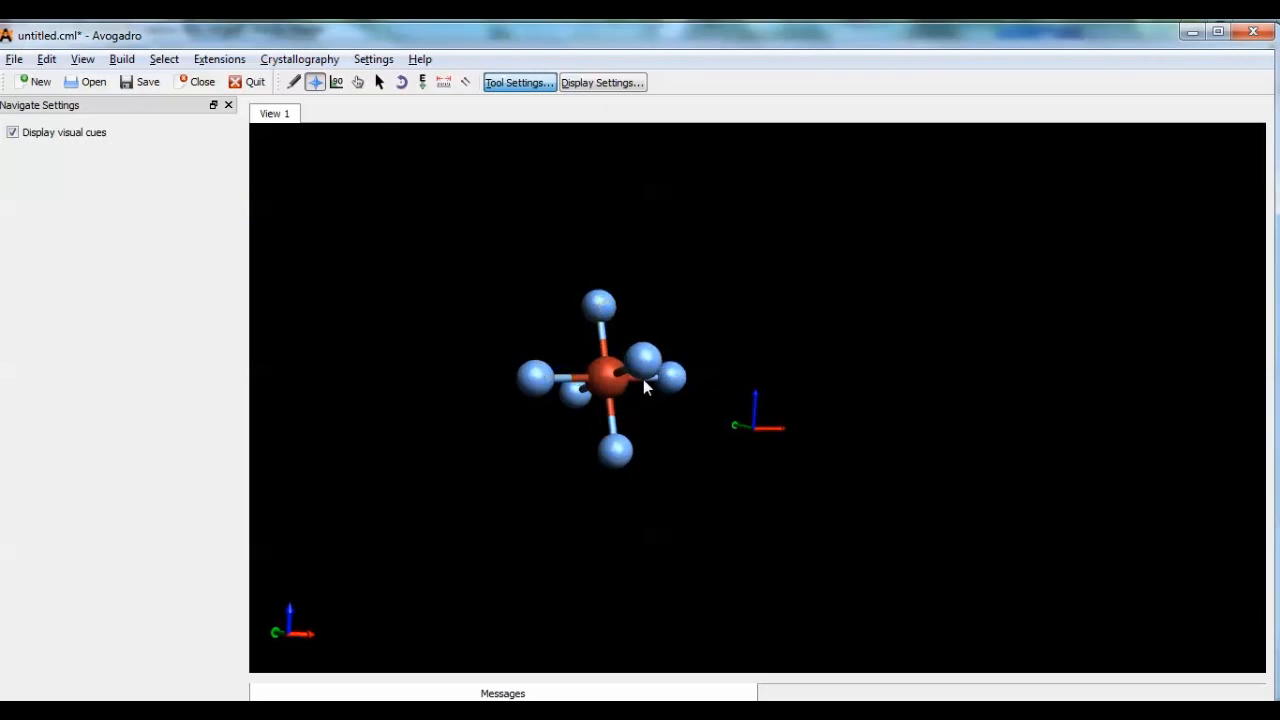
{"action": "left_click", "coordinate": [379, 82]}
{"action": "left_click", "coordinate": [618, 453]}
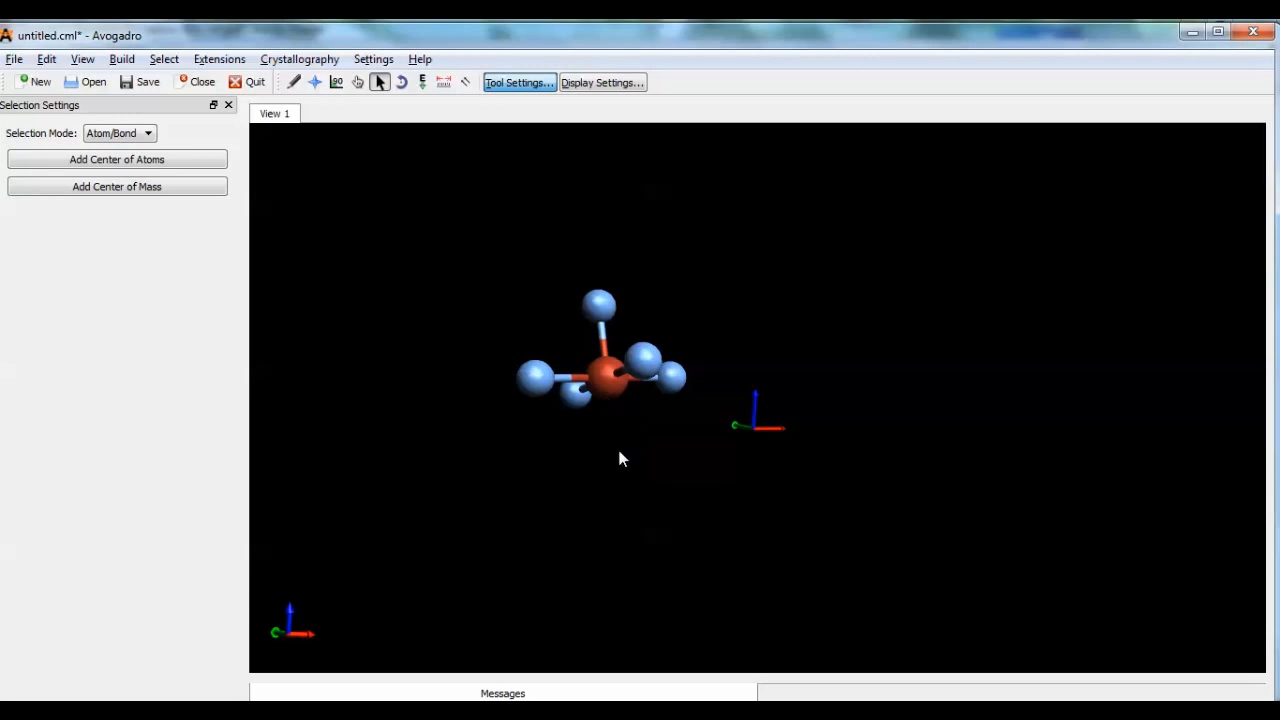
- Rotate and zoom in on the BrF5 molecule to examine its square pyramidal shape from several sides
{"action": "left_click", "coordinate": [315, 82]}
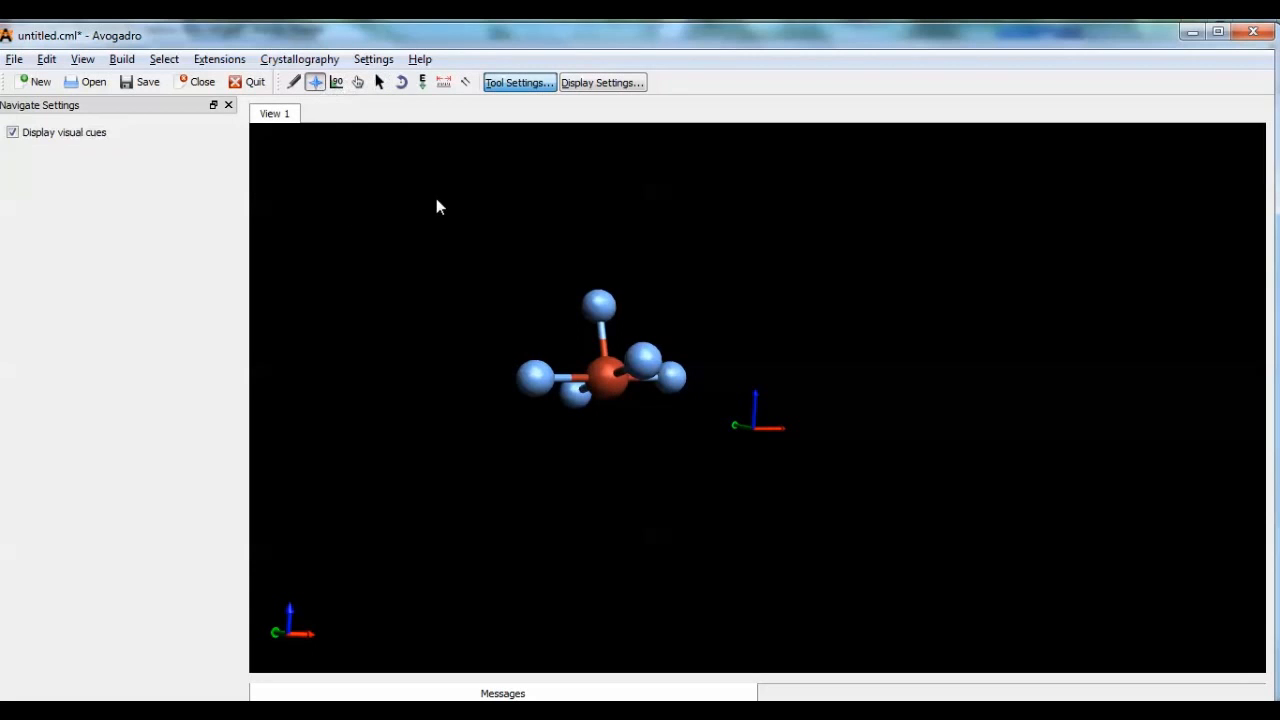
{"action": "left_click_drag", "start_coordinate": [443, 303], "coordinate": [580, 354]}
{"action": "left_click_drag", "start_coordinate": [777, 357], "coordinate": [776, 550]}
{"action": "scroll", "coordinate": [716, 458], "scroll_direction": "up", "scroll_amount": 2}
{"action": "left_click_drag", "start_coordinate": [716, 458], "coordinate": [1007, 457]}
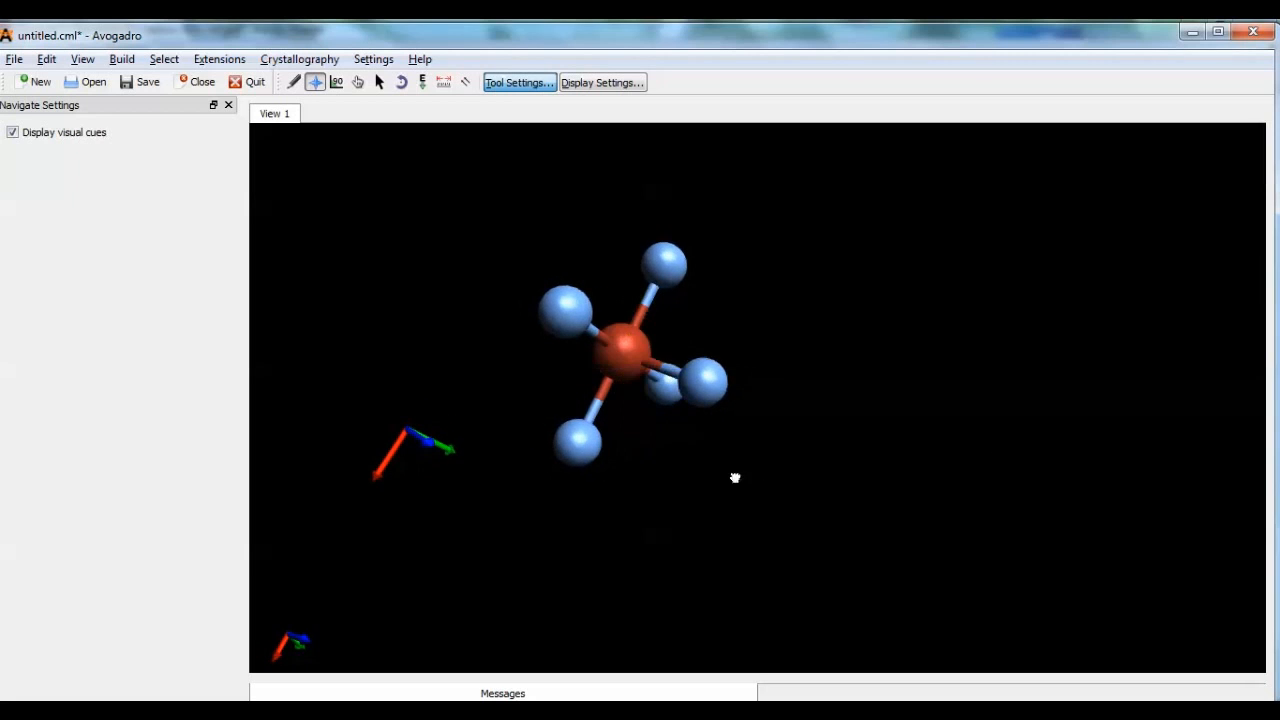
{"action": "left_click_drag", "start_coordinate": [734, 477], "coordinate": [771, 406]}
{"action": "scroll", "coordinate": [790, 447], "scroll_direction": "up", "scroll_amount": 2}
{"action": "scroll", "coordinate": [791, 447], "scroll_direction": "up", "scroll_amount": 2}
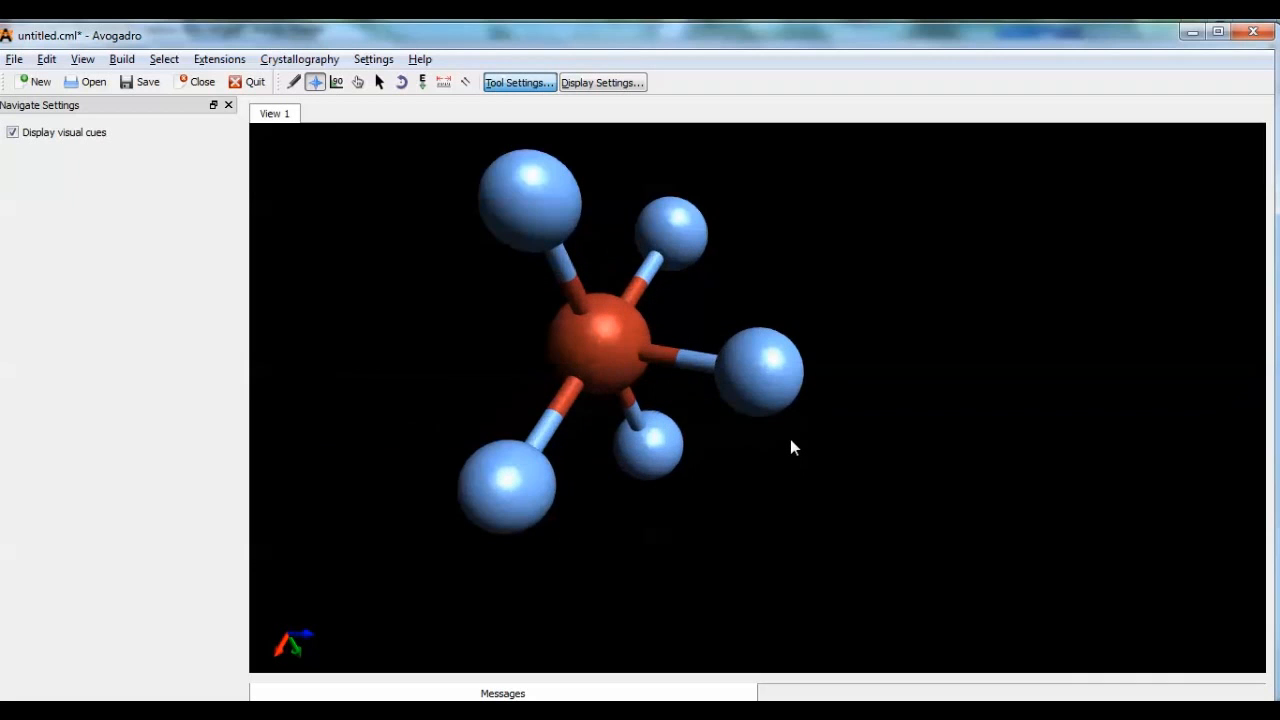
- Export the BrF5 view as a BMP bitmap named BrF5 in the Pictures library, replacing the existing file
{"action": "left_click", "coordinate": [14, 62]}
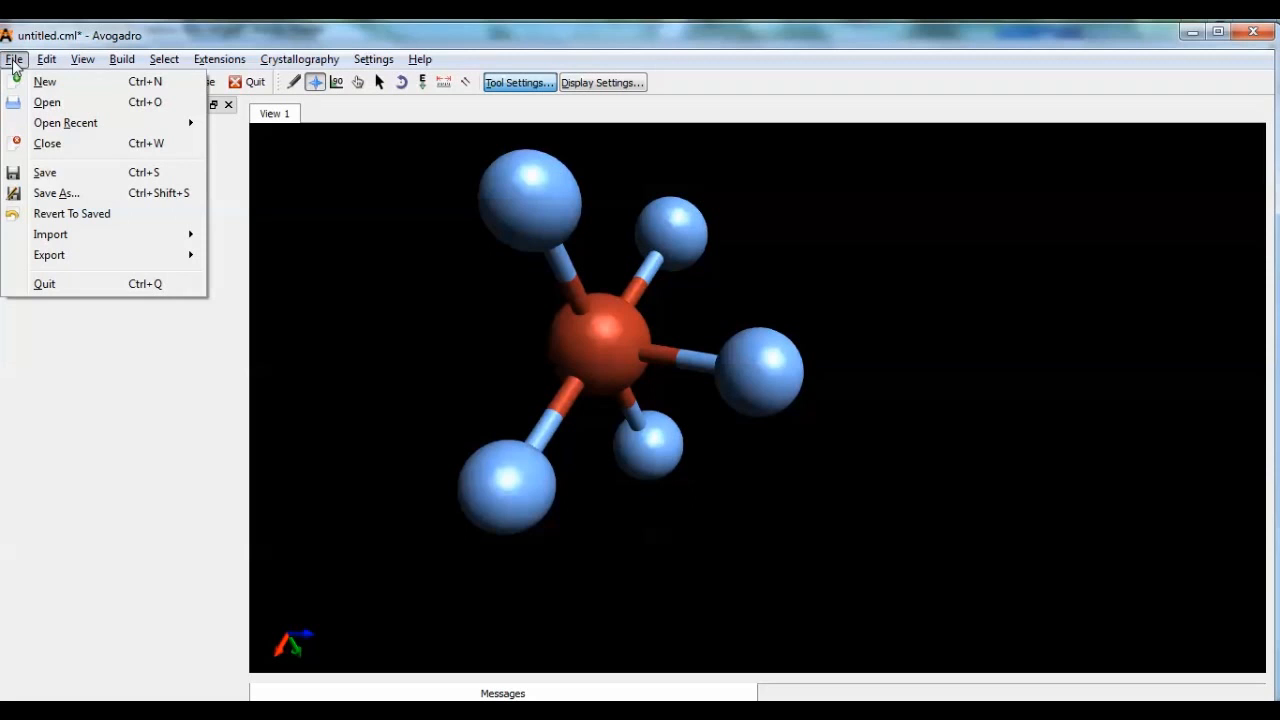
{"action": "mouse_move", "coordinate": [143, 262]}
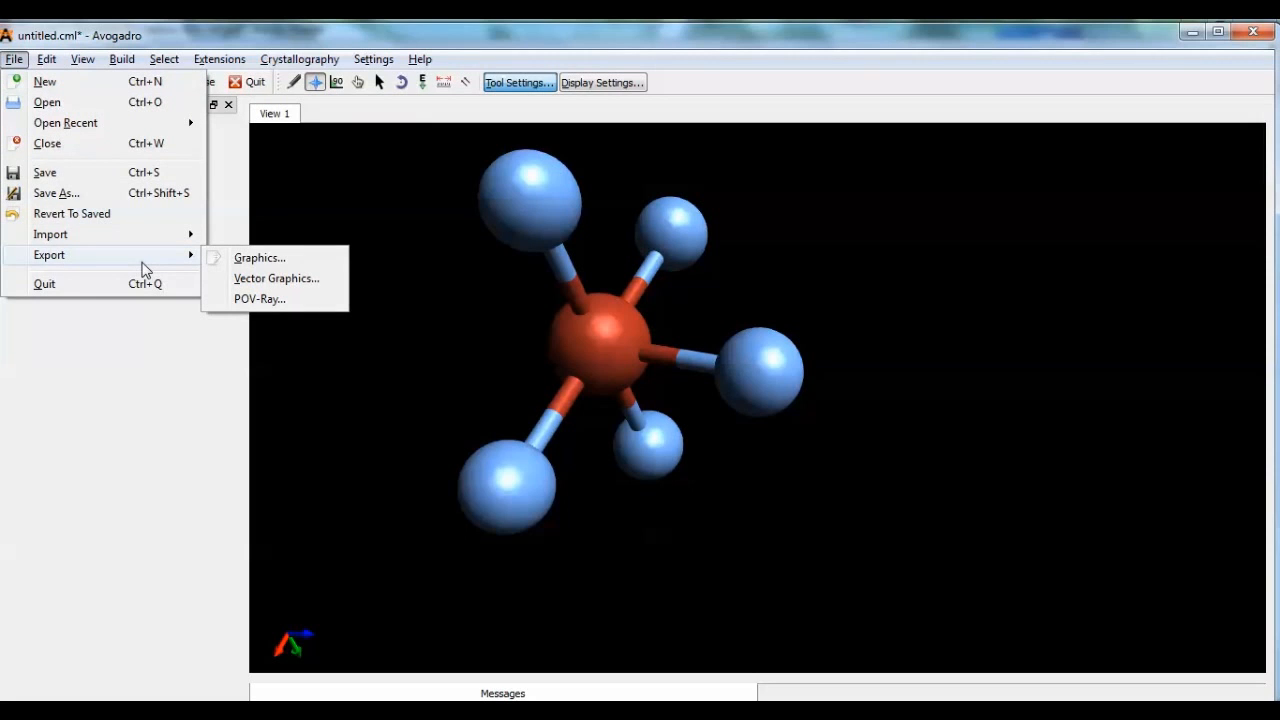
{"action": "left_click", "coordinate": [254, 260]}
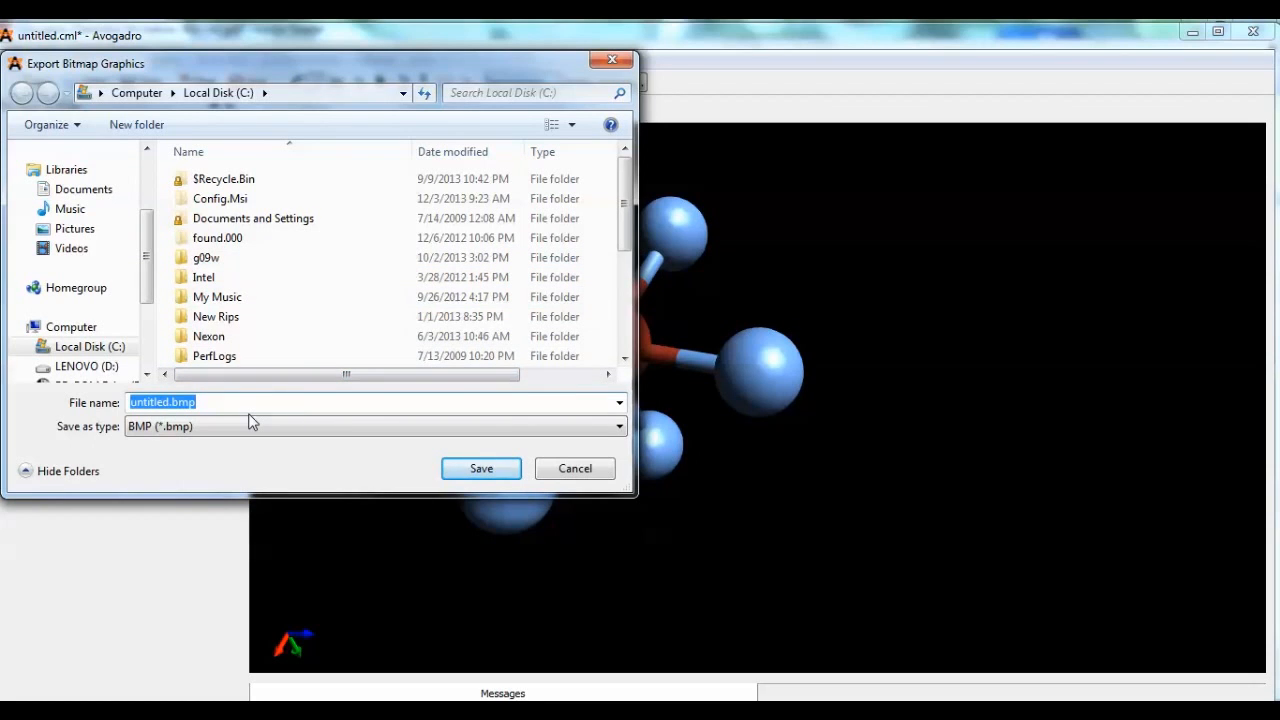
{"action": "type", "text": "BrF5"}
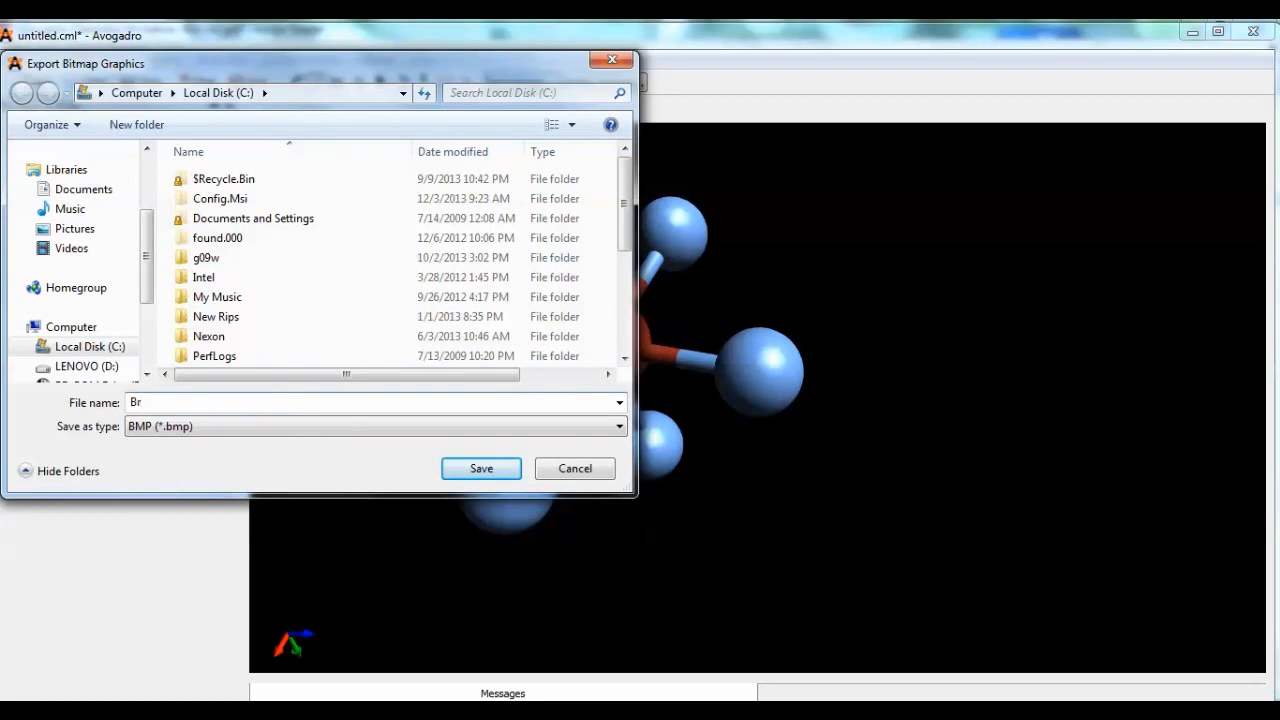
{"action": "left_click", "coordinate": [112, 229]}
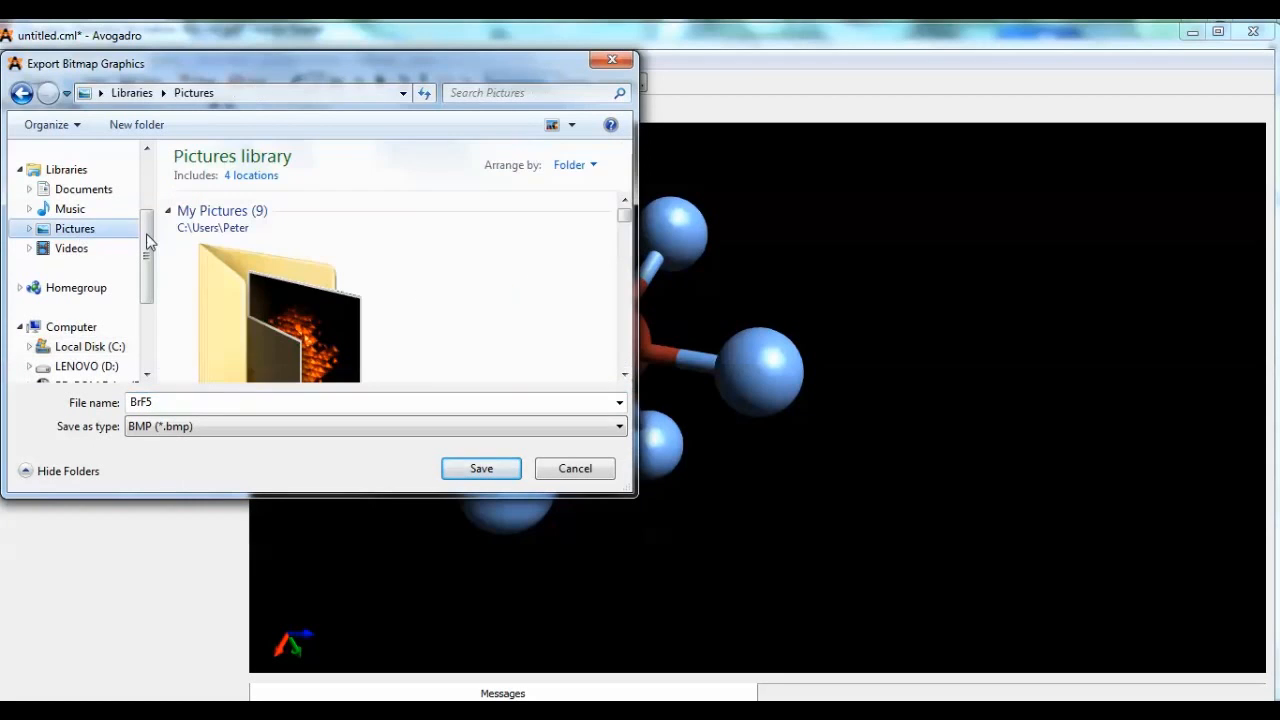
{"action": "left_click", "coordinate": [481, 469]}
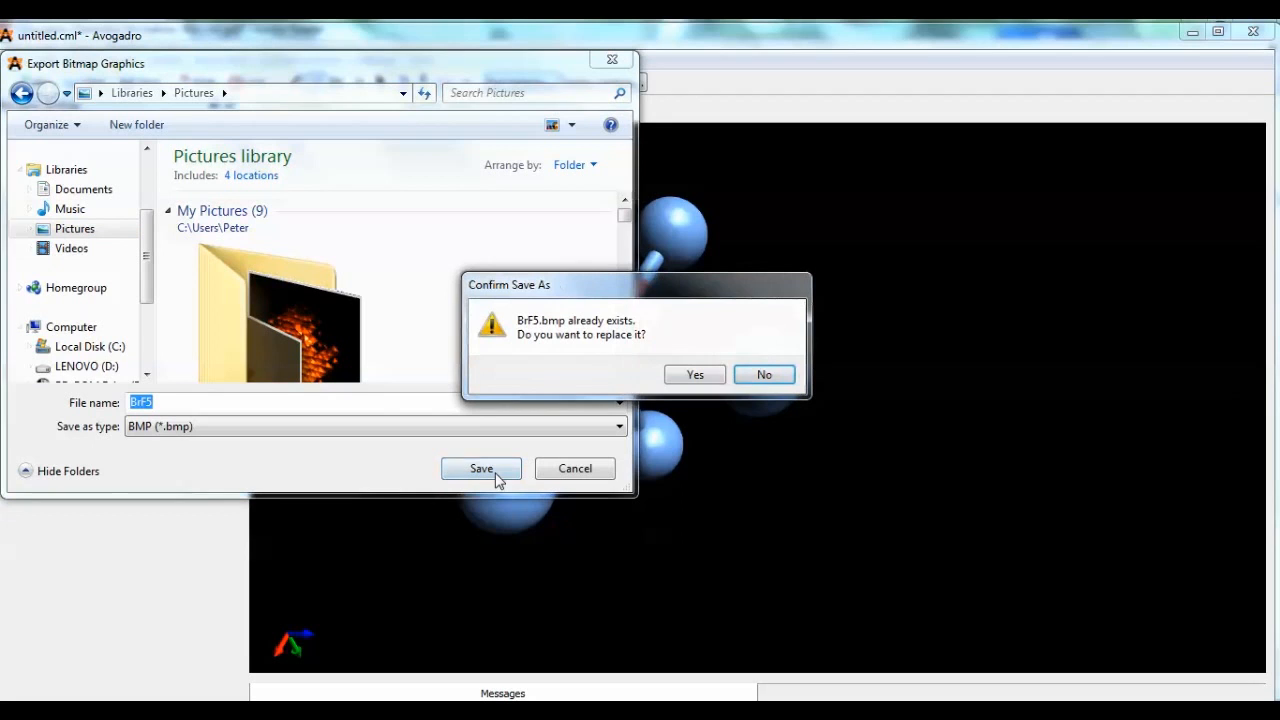
{"action": "left_click", "coordinate": [695, 376]}
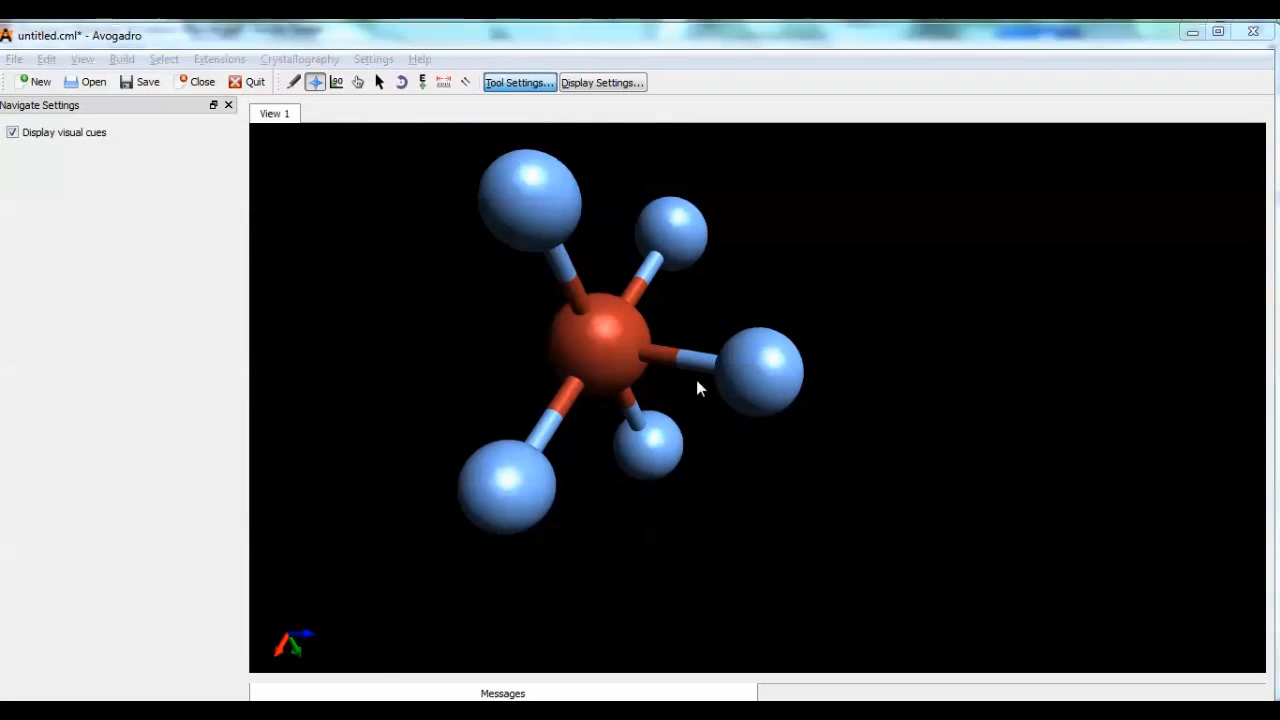
- Search the computer for brf5, view the exported BrF5.bmp in Windows Live Photo Gallery, and close it
{"action": "key", "text": "super"}
{"action": "type", "text": "brf5"}
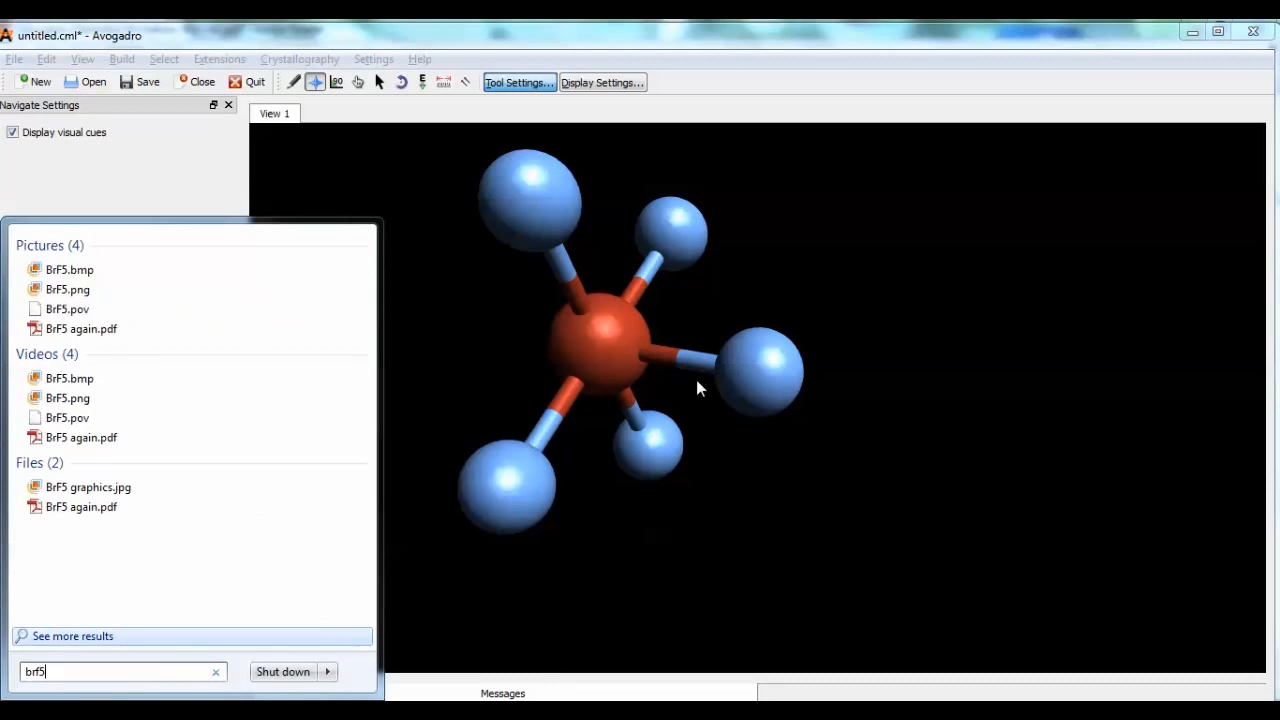
{"action": "left_click", "coordinate": [60, 270]}
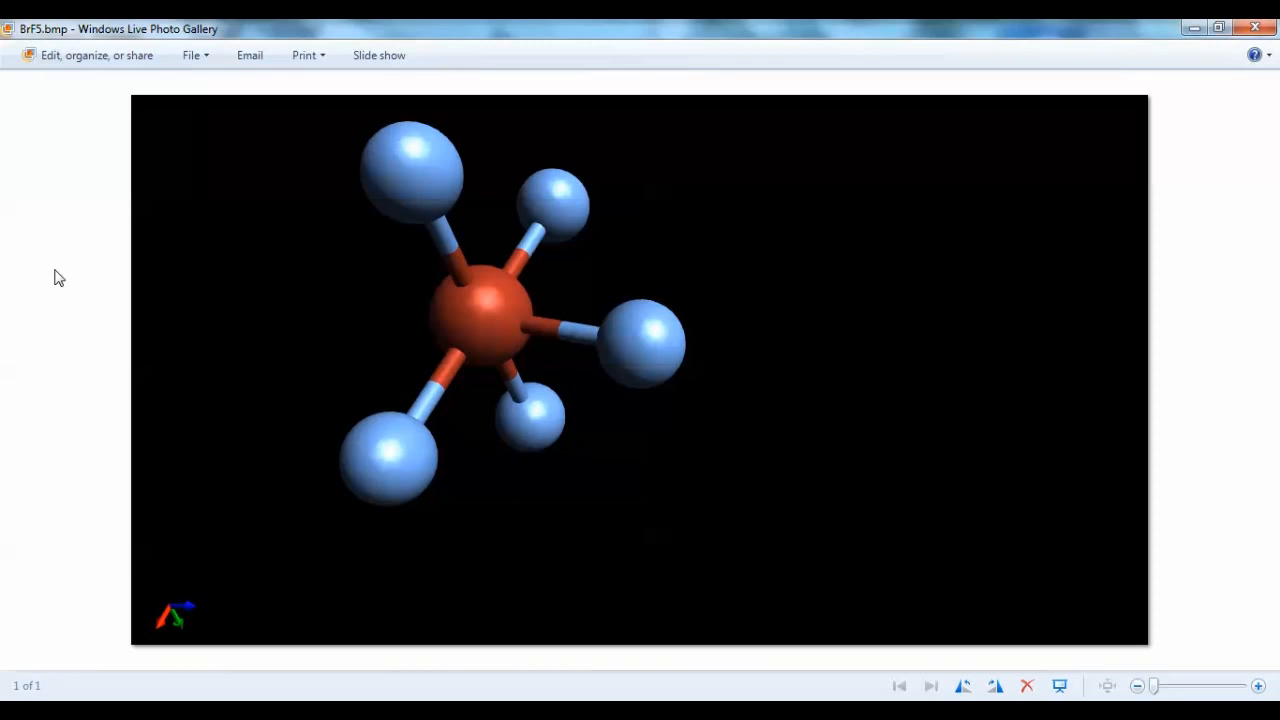
{"action": "left_click", "coordinate": [1250, 29]}
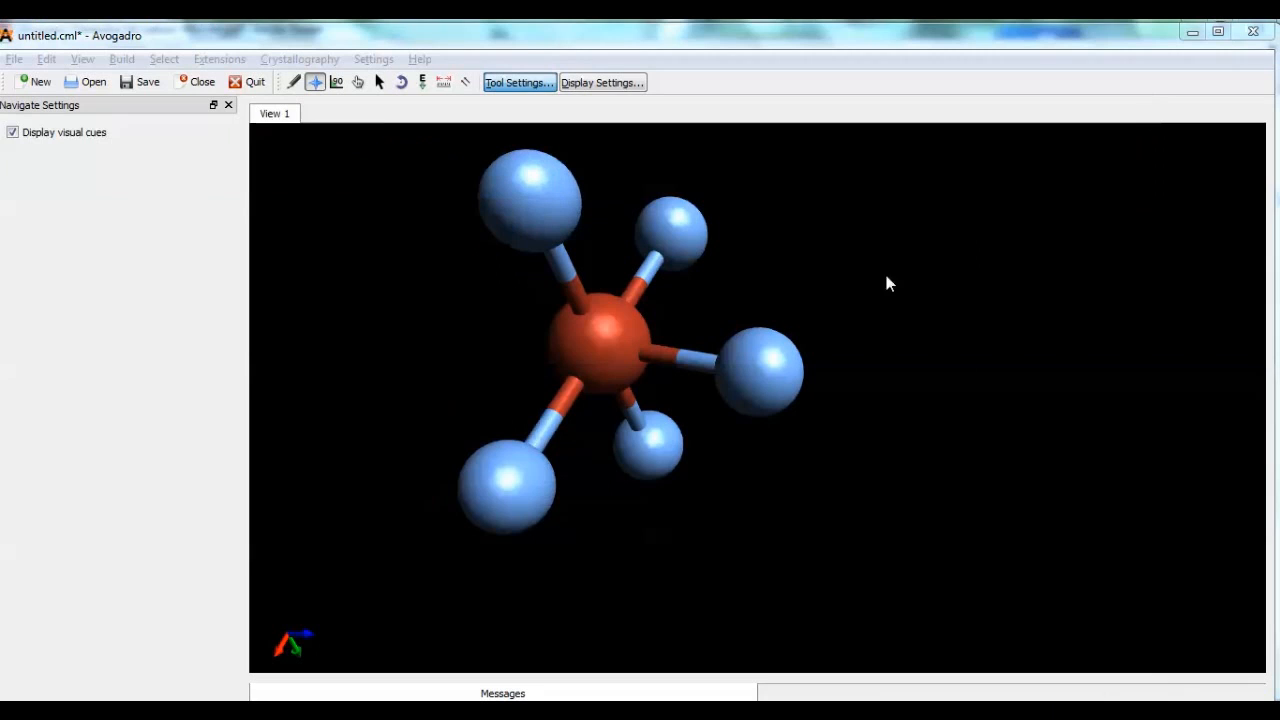
- Export the BrF5 view as a PDF vector graphic named BrF5 in the Pictures library
{"action": "left_click", "coordinate": [14, 59]}
{"action": "mouse_move", "coordinate": [150, 258]}
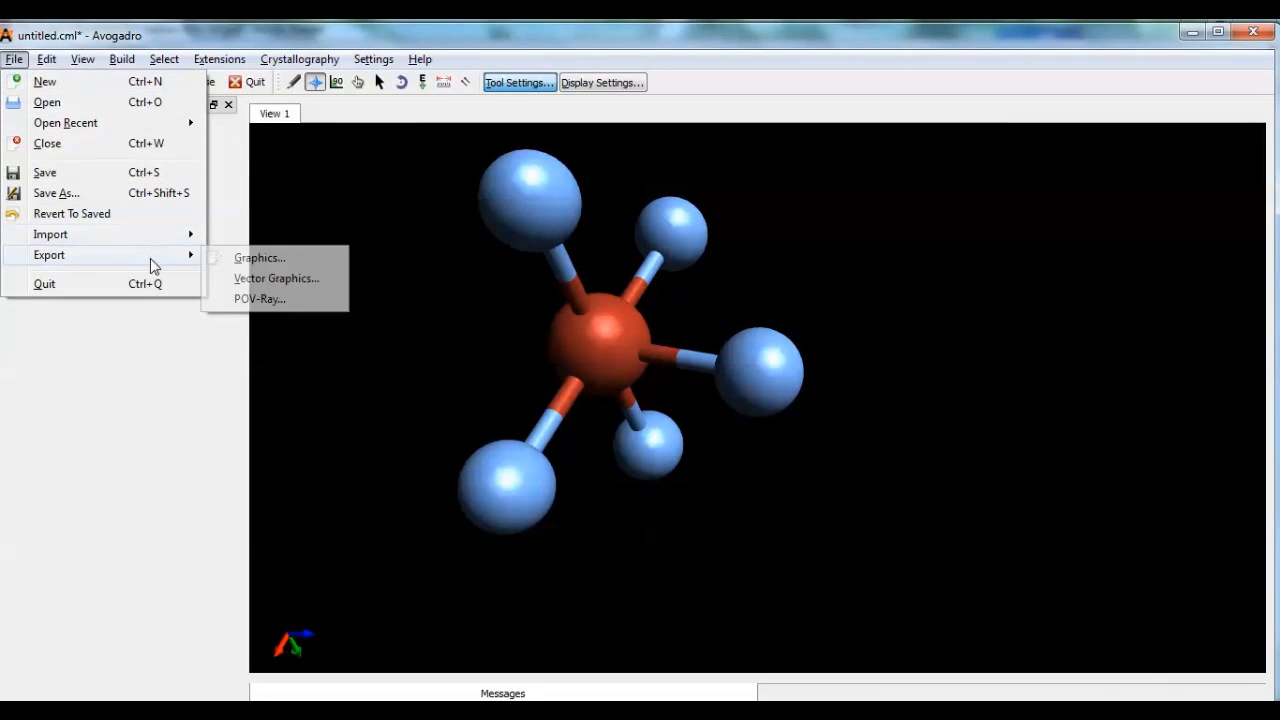
{"action": "left_click", "coordinate": [281, 279]}
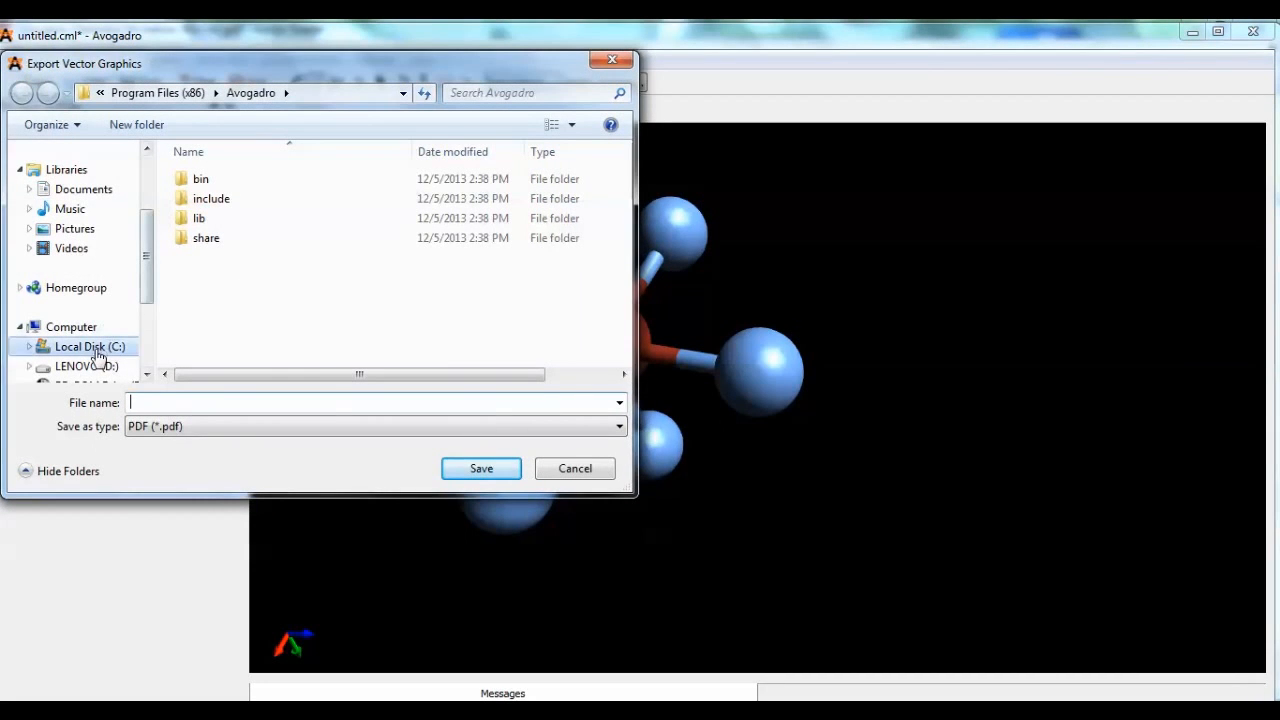
{"action": "left_click", "coordinate": [78, 230]}
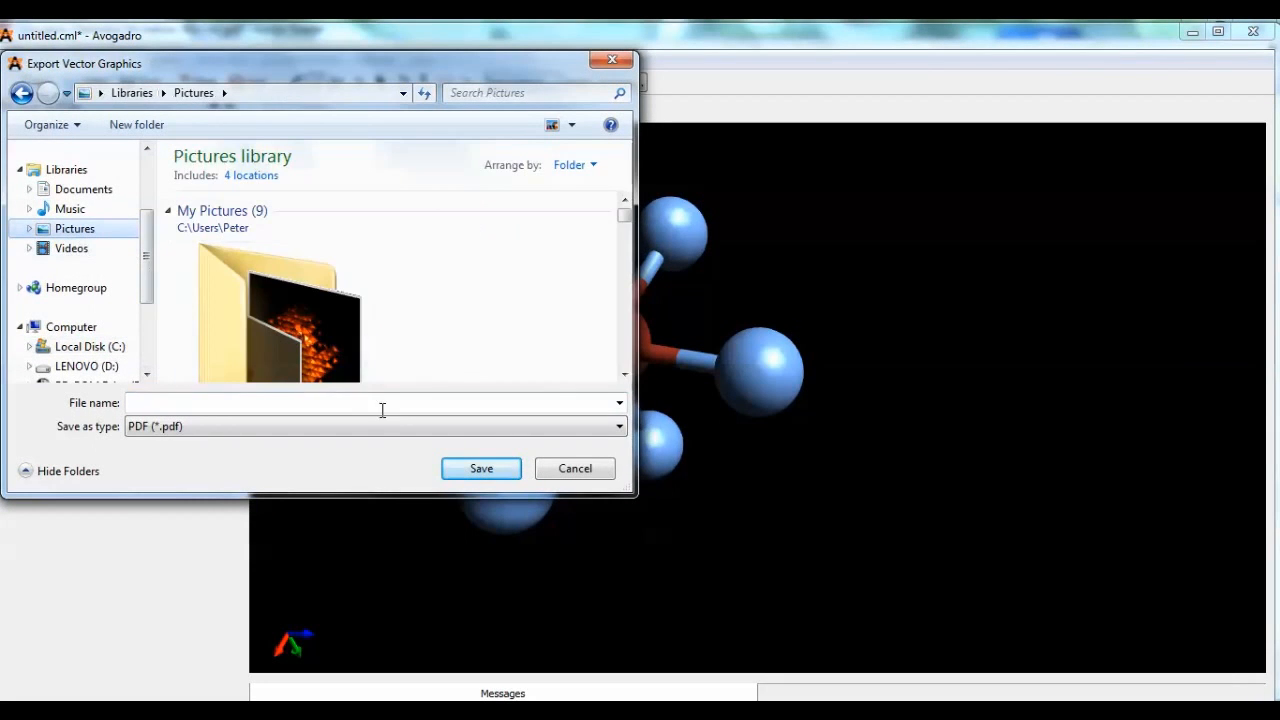
{"action": "type", "text": "B"}
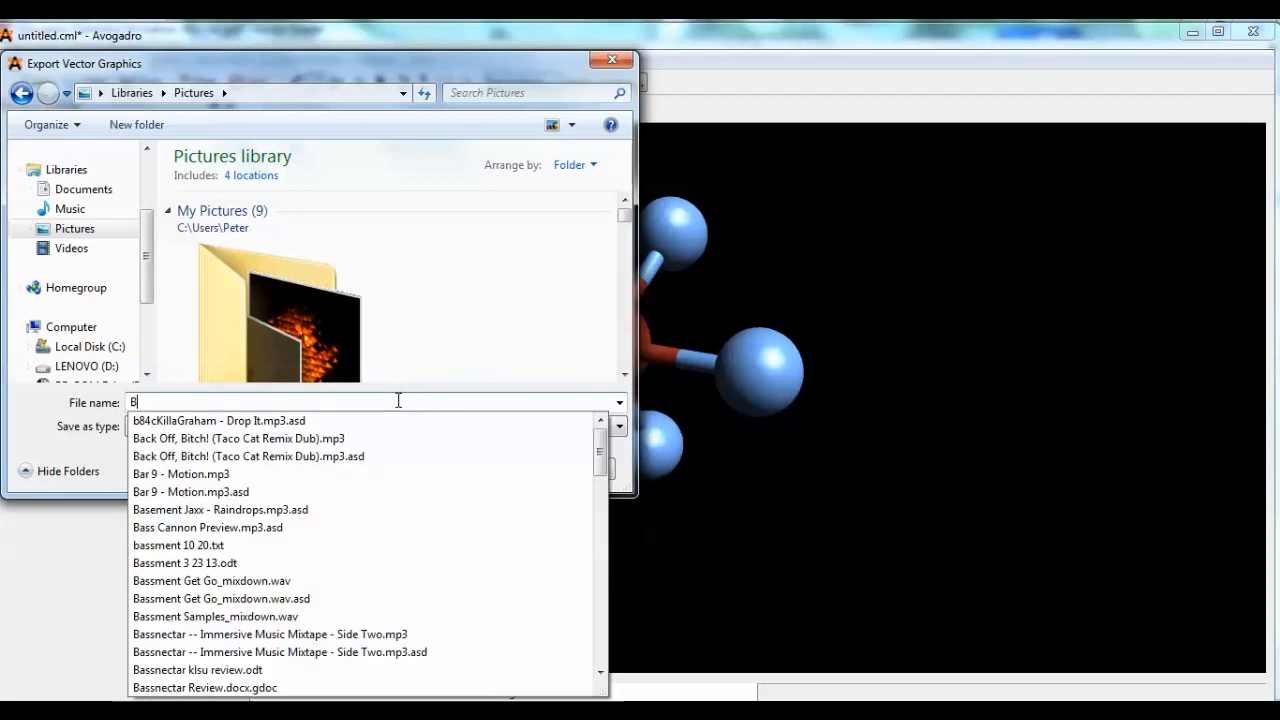
{"action": "type", "text": "rF"}
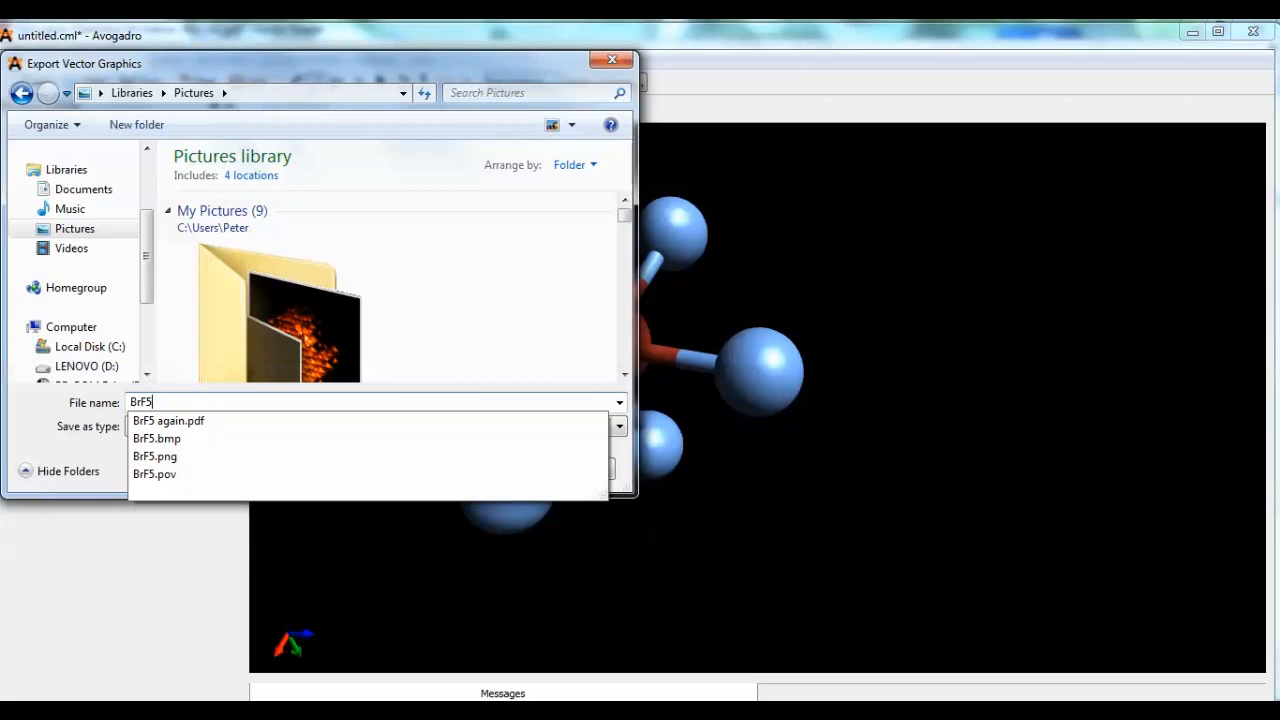
{"action": "type", "text": "5"}
{"action": "key", "text": "Return"}
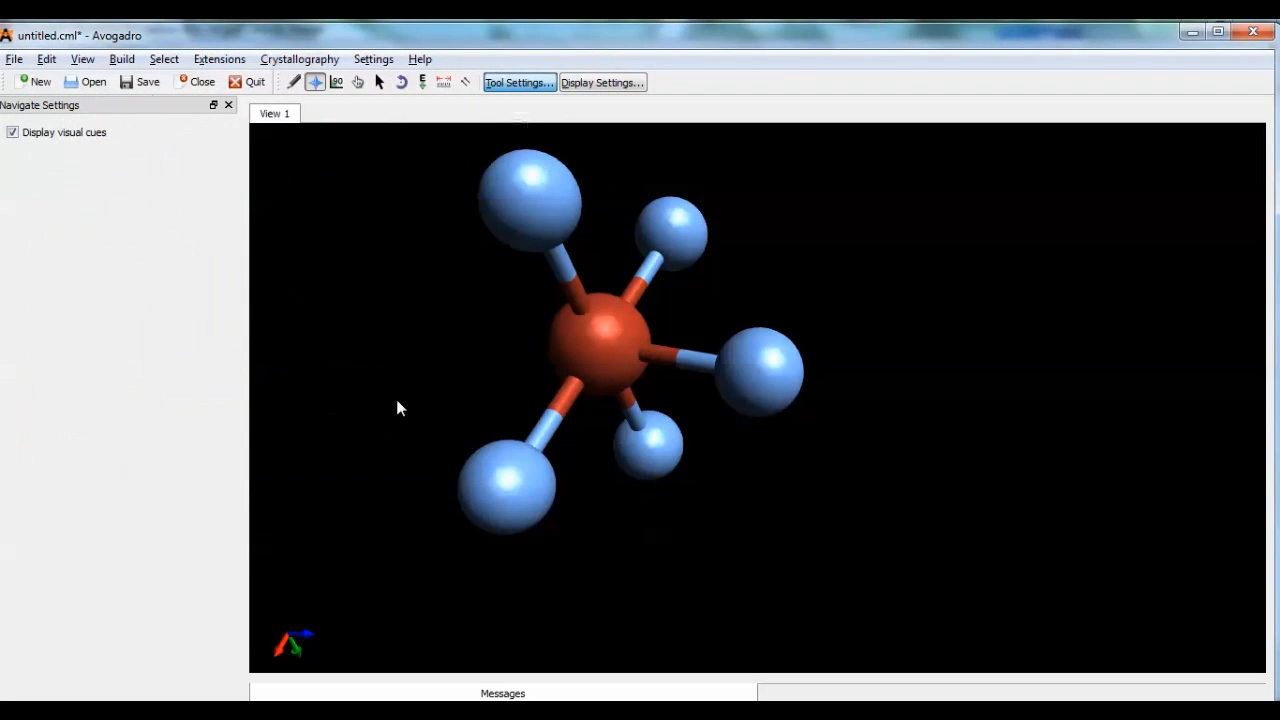
- Search the computer for brf5, view the exported BrF5.pdf in Adobe Reader, and close it
{"action": "key", "text": "super"}
{"action": "type", "text": "br"}
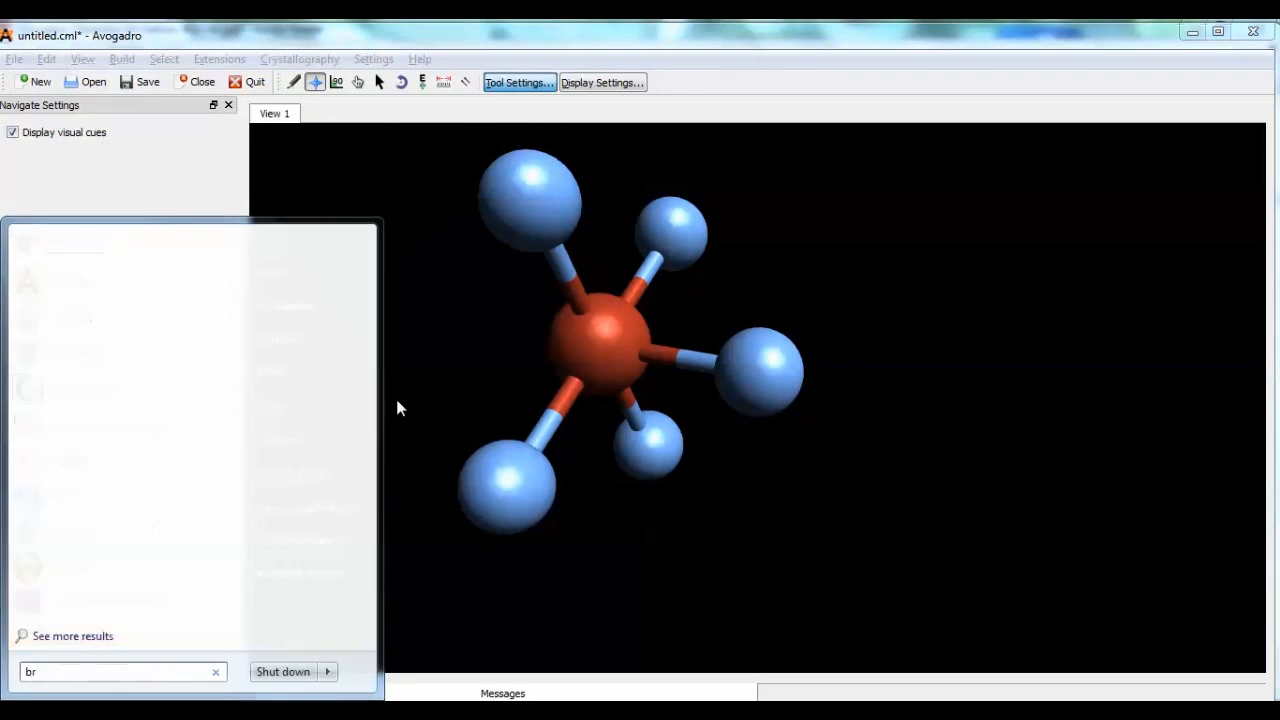
{"action": "type", "text": "f5"}
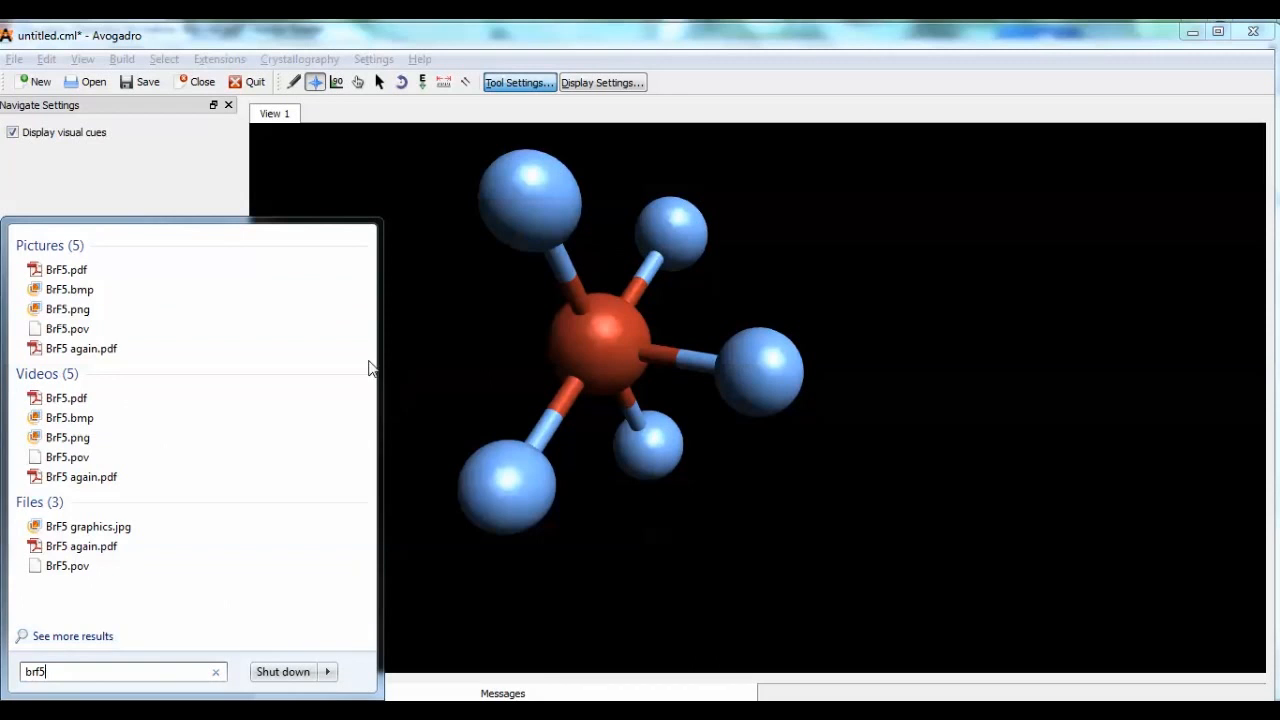
{"action": "left_click", "coordinate": [69, 276]}
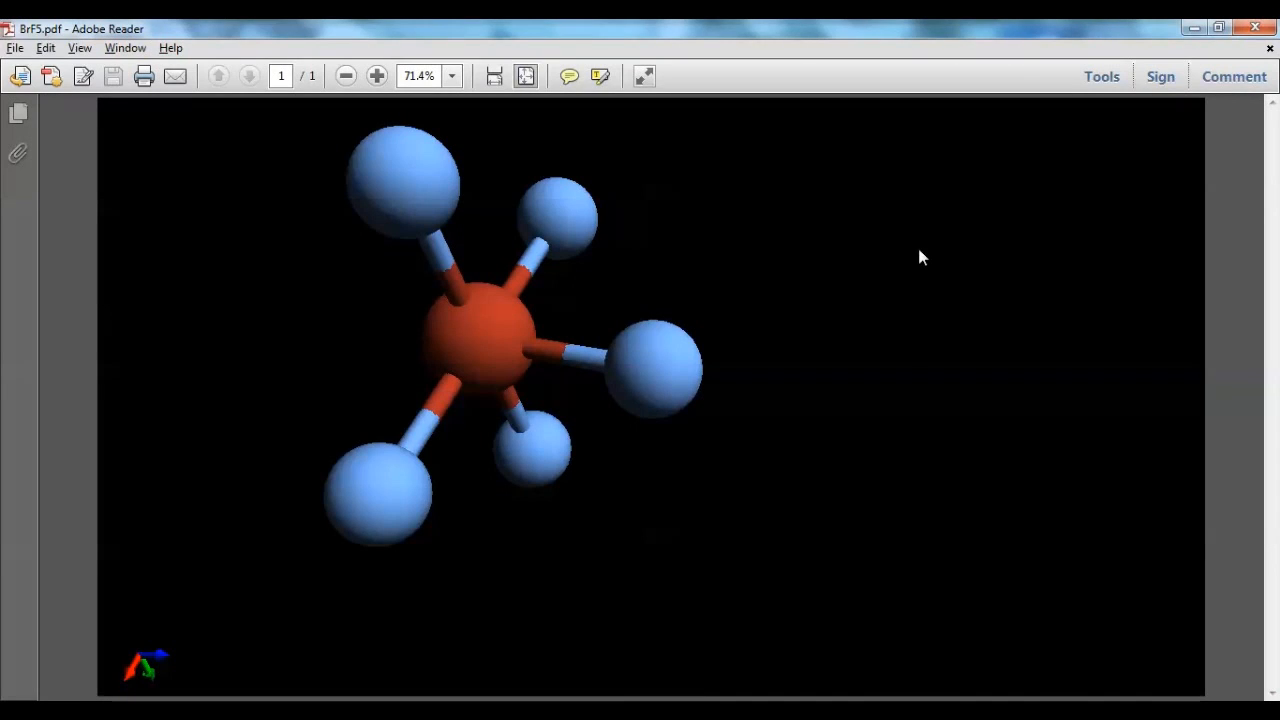
{"action": "left_click", "coordinate": [1256, 30]}
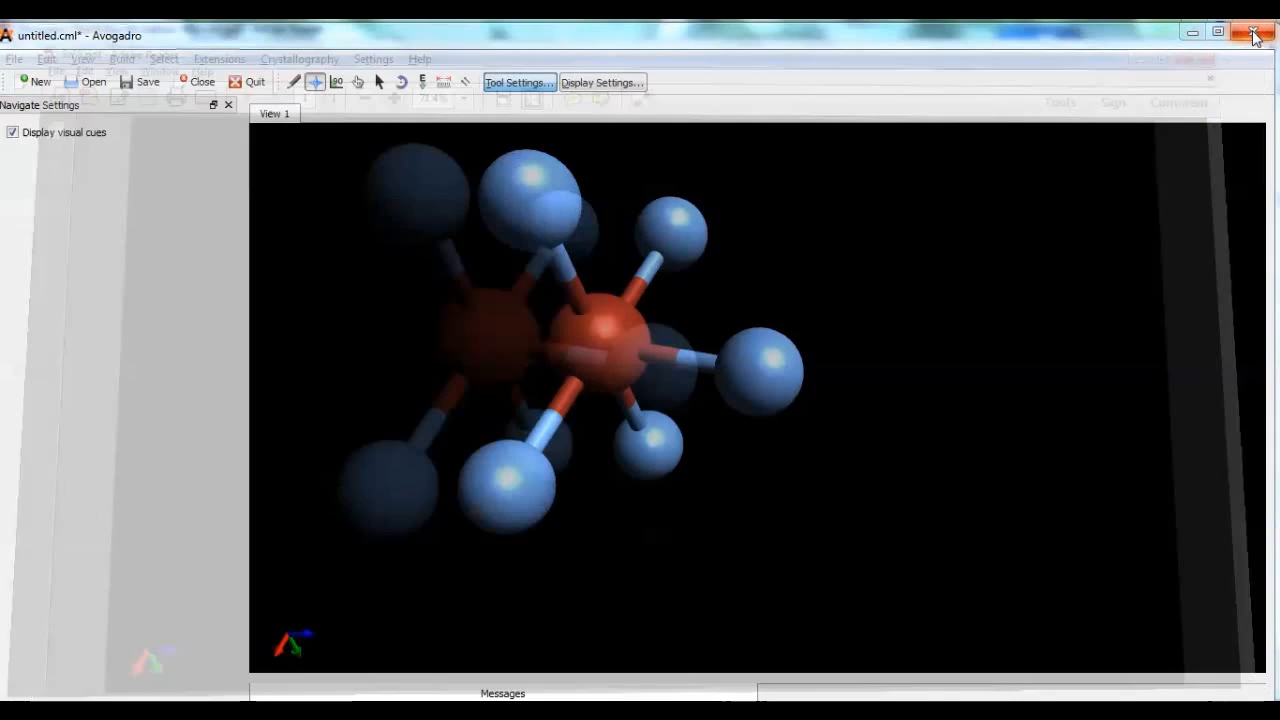
- Switch to the Inorganic Chemistry PDF in Adobe Reader and look at the C3 example molecule, P(C6H5)3
{"action": "key", "text": "alt+Tab"}
{"action": "key", "text": "alt+Tab"}
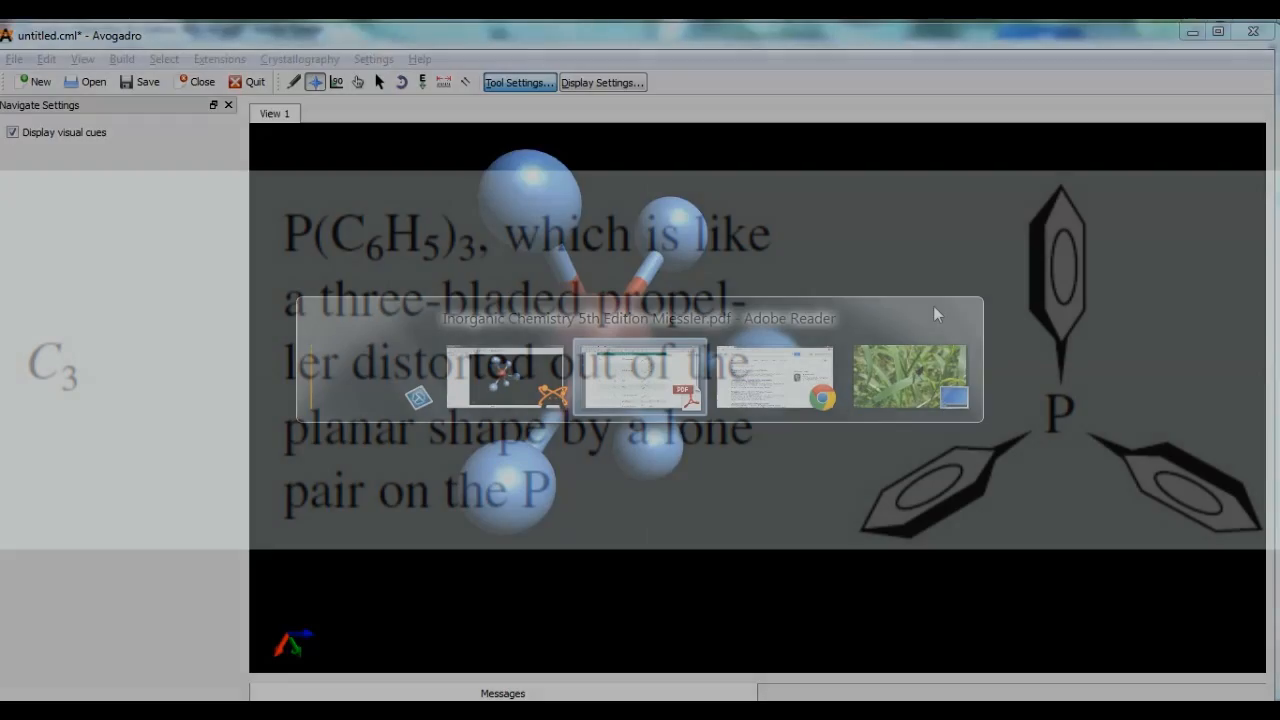
{"action": "scroll", "coordinate": [966, 371], "scroll_direction": "down", "scroll_amount": 5}
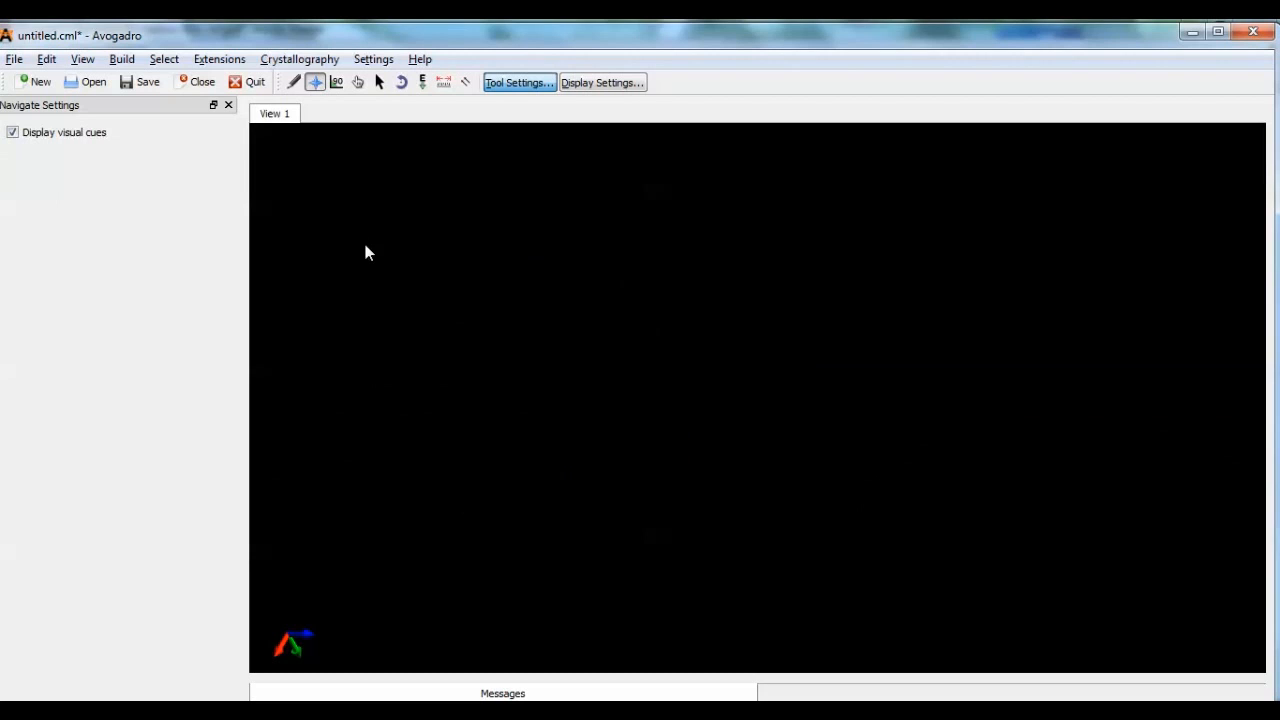
- Back in Avogadro, draw a phosphorus atom in the empty view with three single-bonded carbon atoms around it
{"action": "left_click", "coordinate": [293, 82]}
{"action": "left_click", "coordinate": [134, 134]}
{"action": "left_click", "coordinate": [165, 231]}
{"action": "left_click", "coordinate": [673, 420]}
{"action": "scroll", "coordinate": [665, 425], "scroll_direction": "down", "scroll_amount": 3}
{"action": "left_click", "coordinate": [95, 142]}
{"action": "left_click", "coordinate": [100, 168]}
{"action": "left_click_drag", "start_coordinate": [690, 417], "coordinate": [460, 556]}
{"action": "left_click_drag", "start_coordinate": [685, 395], "coordinate": [630, 195]}
{"action": "left_click_drag", "start_coordinate": [692, 417], "coordinate": [946, 508]}
- Draw a six-membered carbon ring of single bonds from the lower-left carbon attached to phosphorus
{"action": "scroll", "coordinate": [443, 326], "scroll_direction": "down", "scroll_amount": 4}
{"action": "left_click_drag", "start_coordinate": [583, 486], "coordinate": [398, 482]}
{"action": "left_click_drag", "start_coordinate": [398, 482], "coordinate": [421, 590]}
{"action": "left_click_drag", "start_coordinate": [421, 590], "coordinate": [520, 597]}
- Add one hydrogen atom to each of the first ring's five carbons that are not bonded to phosphorus
{"action": "left_click", "coordinate": [115, 133]}
{"action": "left_click", "coordinate": [95, 149]}
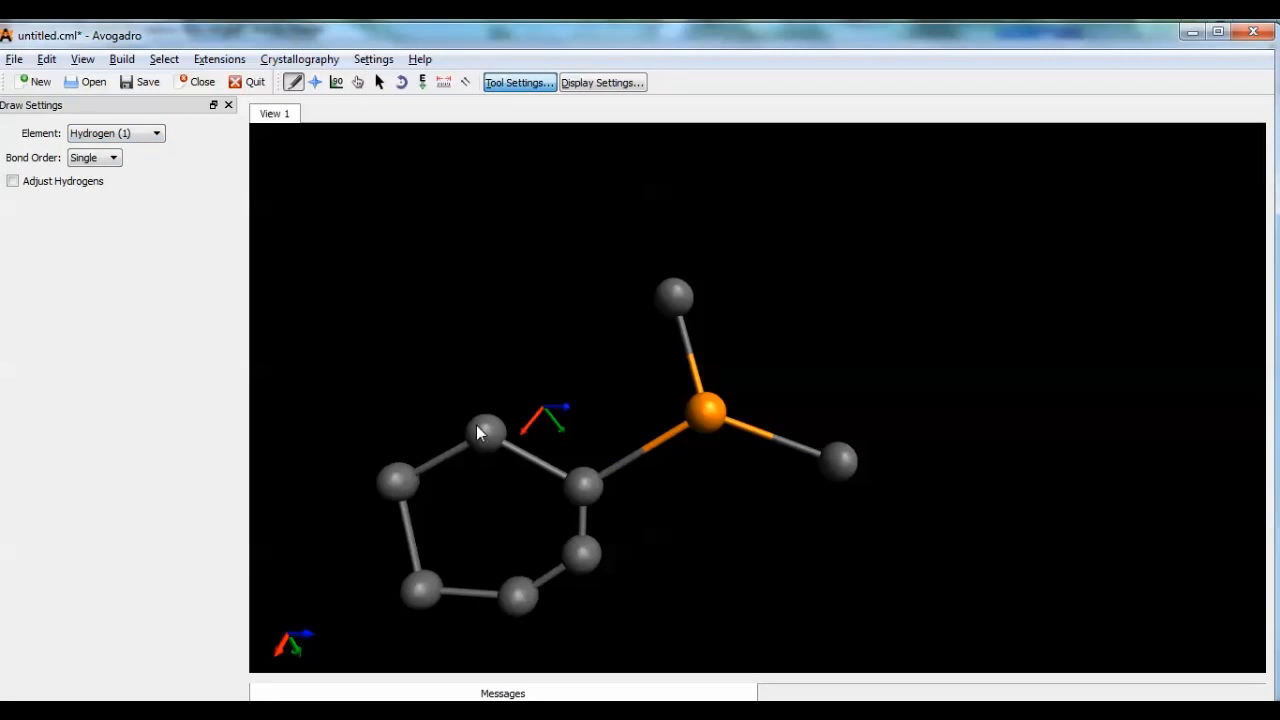
{"action": "left_click_drag", "start_coordinate": [486, 432], "coordinate": [480, 355]}
{"action": "left_click_drag", "start_coordinate": [398, 481], "coordinate": [327, 452]}
{"action": "left_click_drag", "start_coordinate": [421, 590], "coordinate": [385, 653]}
{"action": "left_click_drag", "start_coordinate": [518, 597], "coordinate": [580, 660]}
{"action": "left_click_drag", "start_coordinate": [583, 553], "coordinate": [685, 601]}
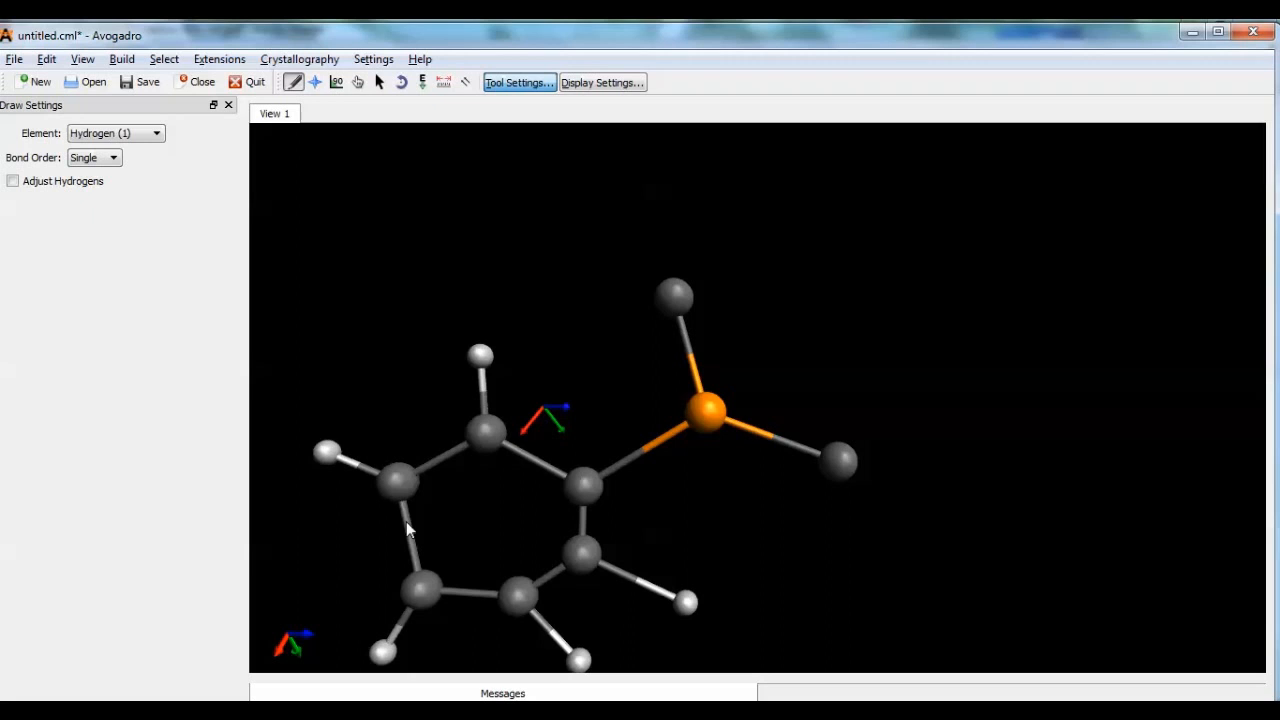
- Change three alternating carbon–carbon bonds of the first ring to double bonds
{"action": "left_click", "coordinate": [410, 532]}
{"action": "left_click", "coordinate": [532, 462]}
{"action": "left_click", "coordinate": [550, 580]}
- With carbon and hydrogen adjustment active, draw the second ring's carbons around the upper carbon on phosphorus and make one bond double
{"action": "left_click", "coordinate": [115, 133]}
{"action": "left_click", "coordinate": [95, 161]}
{"action": "mouse_move", "coordinate": [672, 300]}
{"action": "left_mouse_down"}
{"action": "mouse_move", "coordinate": [566, 278]}
{"action": "mouse_move", "coordinate": [503, 170]}
{"action": "left_mouse_up"}
{"action": "left_click", "coordinate": [724, 222]}
{"action": "left_click_drag", "start_coordinate": [703, 262], "coordinate": [677, 296]}
{"action": "left_click_drag", "start_coordinate": [677, 134], "coordinate": [733, 220]}
{"action": "scroll", "coordinate": [701, 232], "scroll_direction": "down", "scroll_amount": 3}
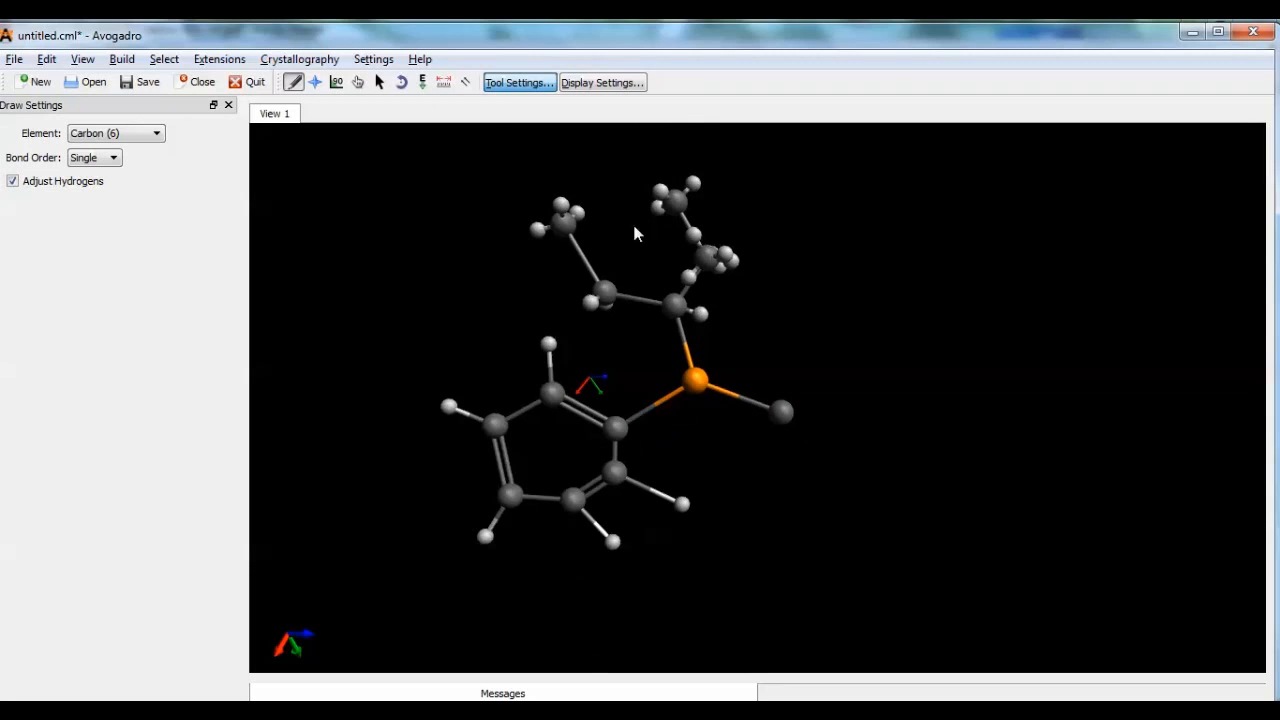
{"action": "left_click_drag", "start_coordinate": [598, 179], "coordinate": [566, 222]}
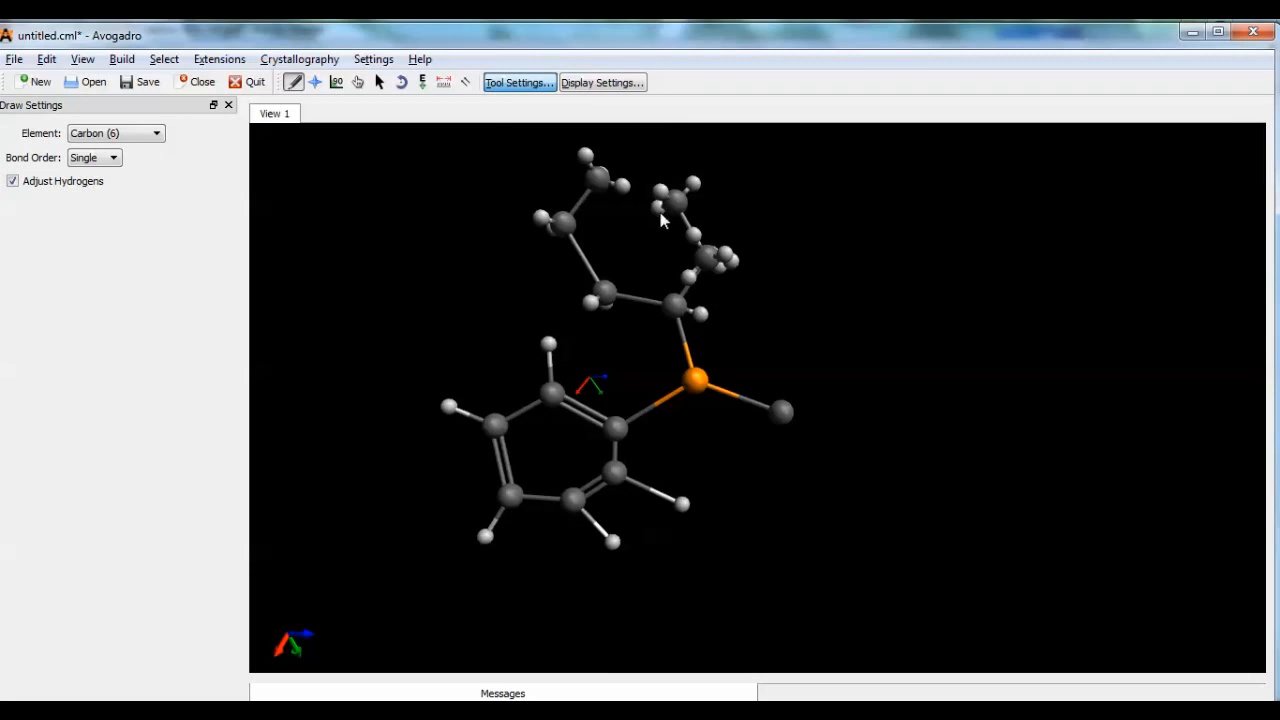
{"action": "left_click", "coordinate": [582, 256]}
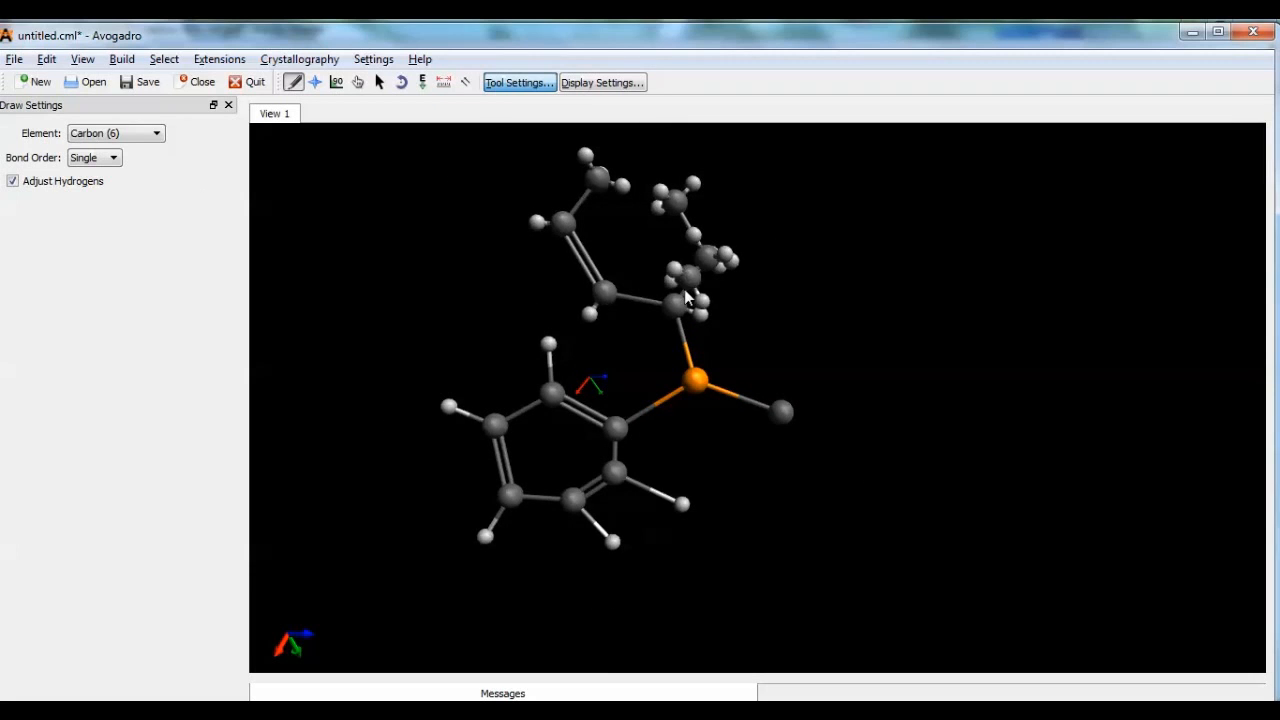
- Delete the misplaced extra carbon next to the second ring's phosphorus-bonded carbon
{"action": "scroll", "coordinate": [700, 280], "scroll_direction": "up", "scroll_amount": 3}
{"action": "left_click", "coordinate": [698, 270]}
{"action": "scroll", "coordinate": [746, 223], "scroll_direction": "down", "scroll_amount": 2}
{"action": "left_click", "coordinate": [380, 82]}
{"action": "left_click", "coordinate": [718, 235]}
{"action": "key", "text": "Delete"}
{"action": "left_click", "coordinate": [293, 82]}
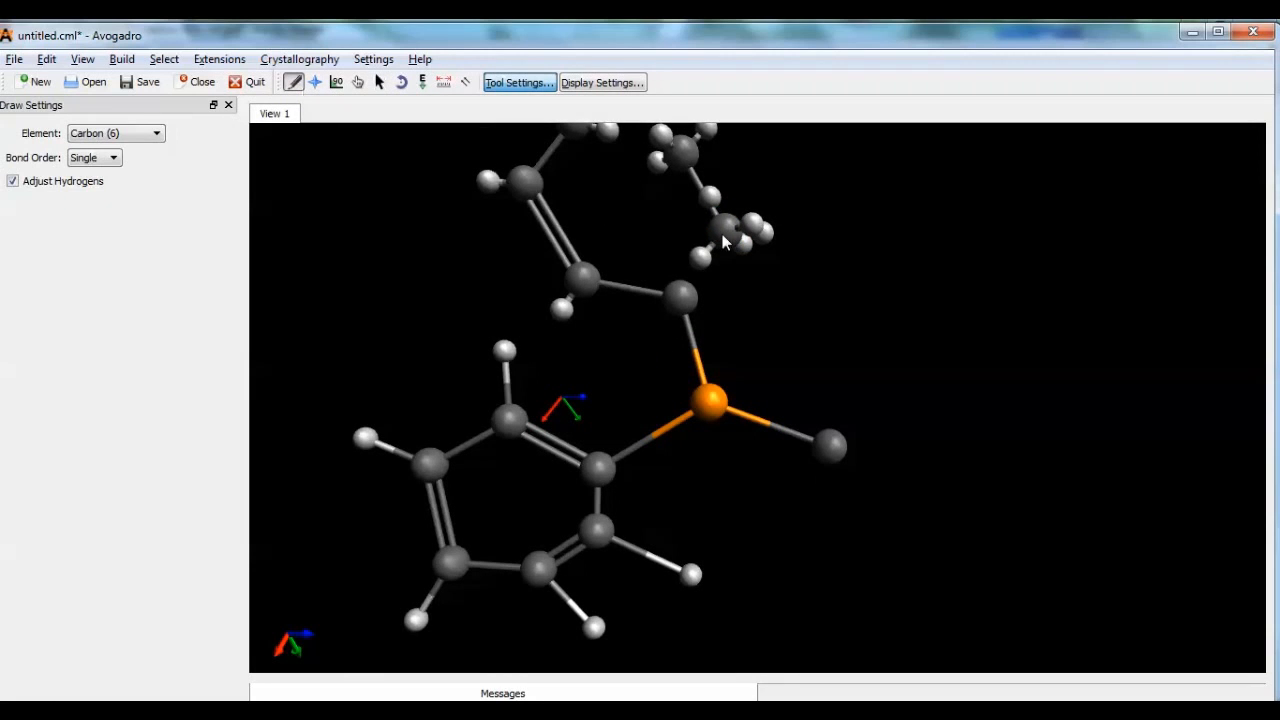
- Bond the loose carbons to close the second ring and complete its alternating double bonds
{"action": "scroll", "coordinate": [684, 193], "scroll_direction": "down", "scroll_amount": 2}
{"action": "mouse_move", "coordinate": [697, 196]}
{"action": "left_mouse_down"}
{"action": "mouse_move", "coordinate": [722, 190]}
{"action": "mouse_move", "coordinate": [593, 162]}
{"action": "left_mouse_up"}
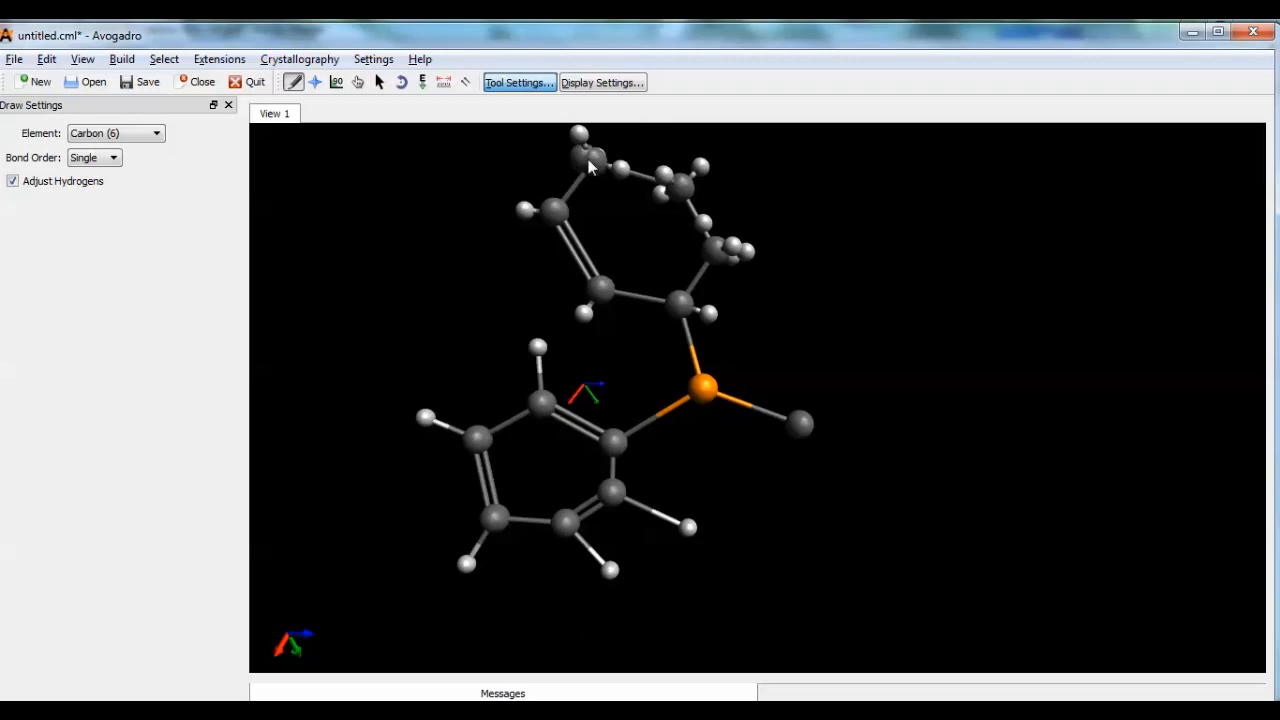
{"action": "left_click", "coordinate": [700, 285]}
{"action": "left_click", "coordinate": [658, 181]}
- Draw the third six-membered carbon ring from the remaining carbon on phosphorus, with alternating double bonds
{"action": "left_click_drag", "start_coordinate": [800, 423], "coordinate": [806, 503]}
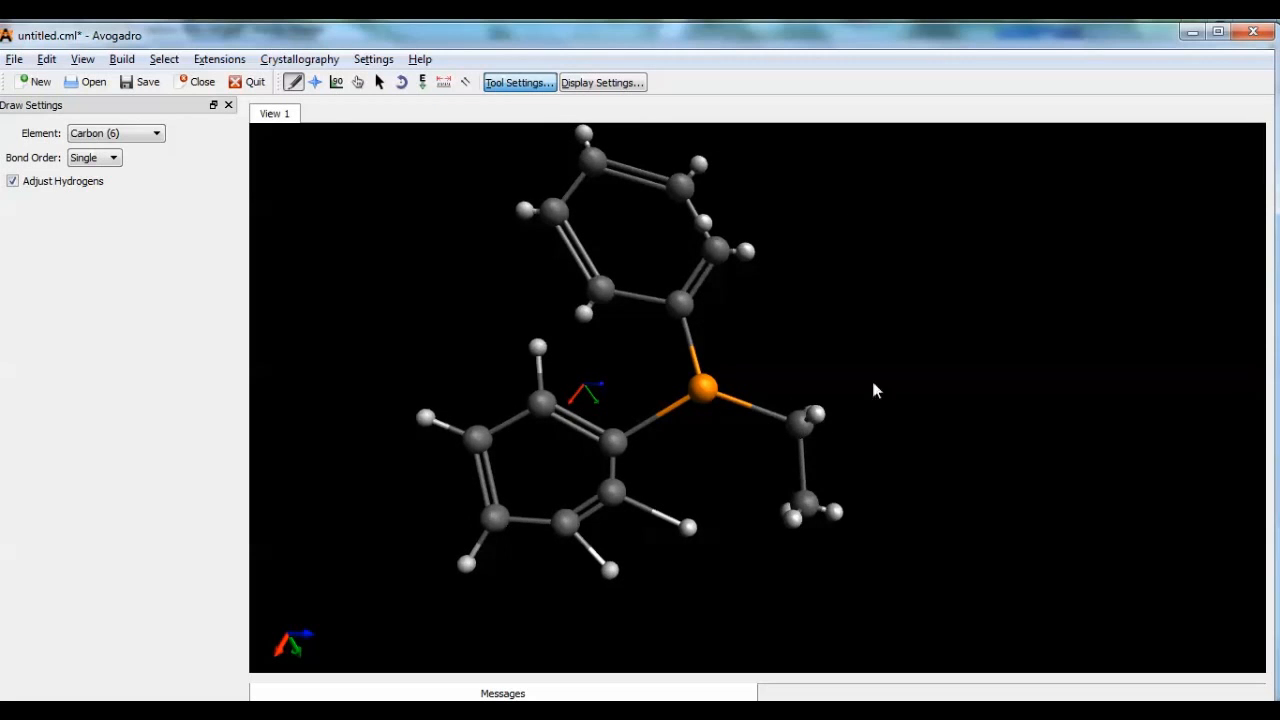
{"action": "left_click_drag", "start_coordinate": [873, 390], "coordinate": [797, 430]}
{"action": "left_click_drag", "start_coordinate": [888, 373], "coordinate": [957, 442]}
{"action": "left_click_drag", "start_coordinate": [807, 503], "coordinate": [889, 557]}
{"action": "left_click_drag", "start_coordinate": [889, 557], "coordinate": [980, 520]}
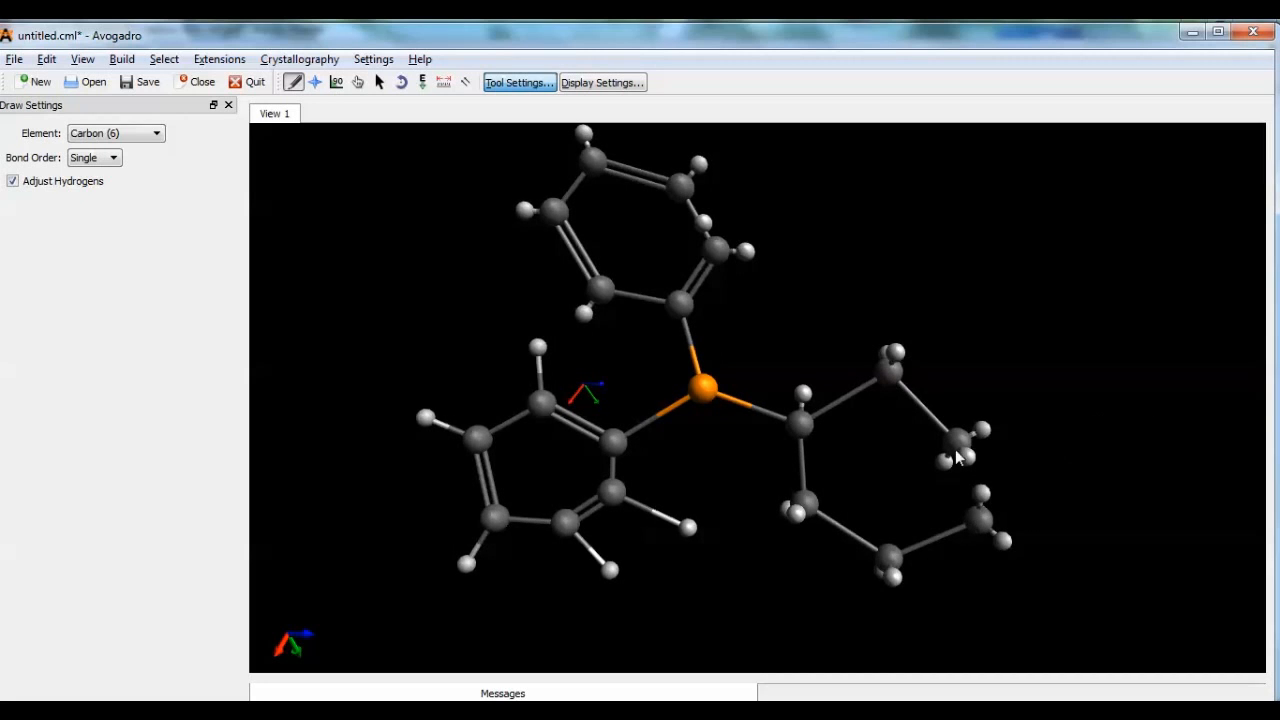
{"action": "scroll", "coordinate": [1082, 473], "scroll_direction": "up", "scroll_amount": 3}
{"action": "left_click_drag", "start_coordinate": [1104, 470], "coordinate": [1130, 609]}
{"action": "left_click", "coordinate": [904, 395]}
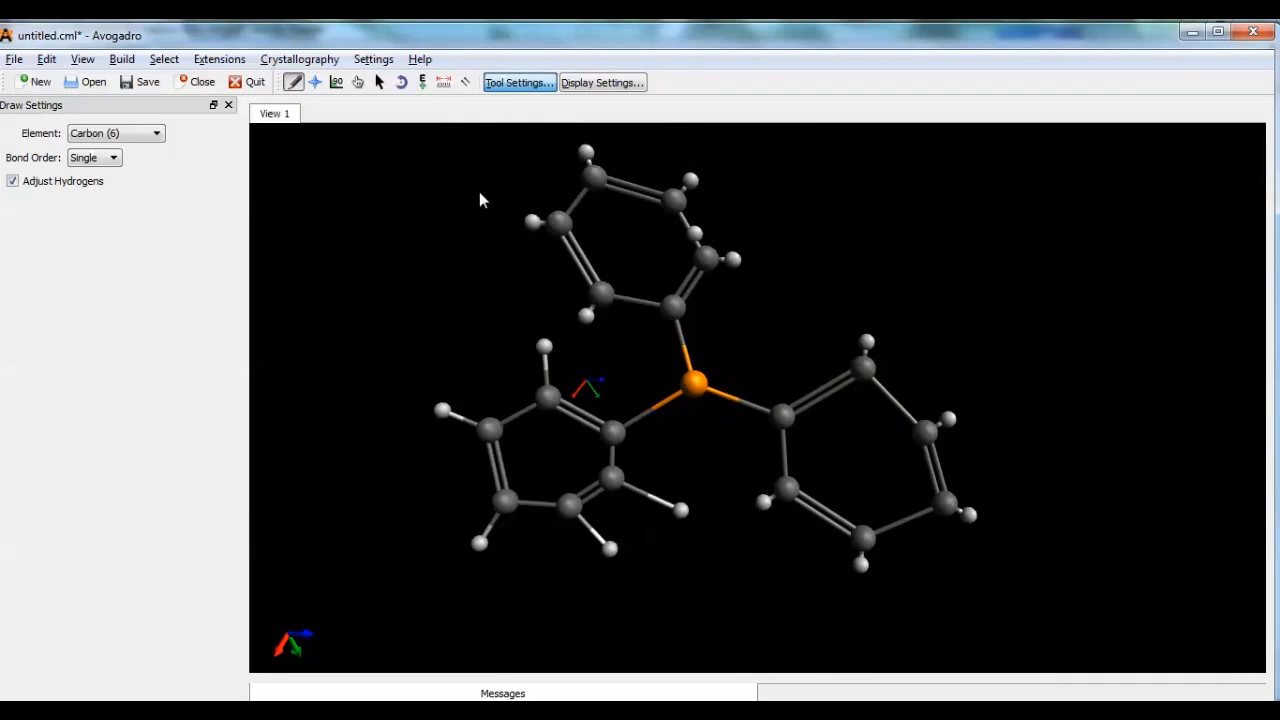
- Auto-optimize the P(C6H5)3 geometry with the UFF force field and Steepest Descent, and delete the two detached hydrogen atoms
{"action": "left_click", "coordinate": [422, 82]}
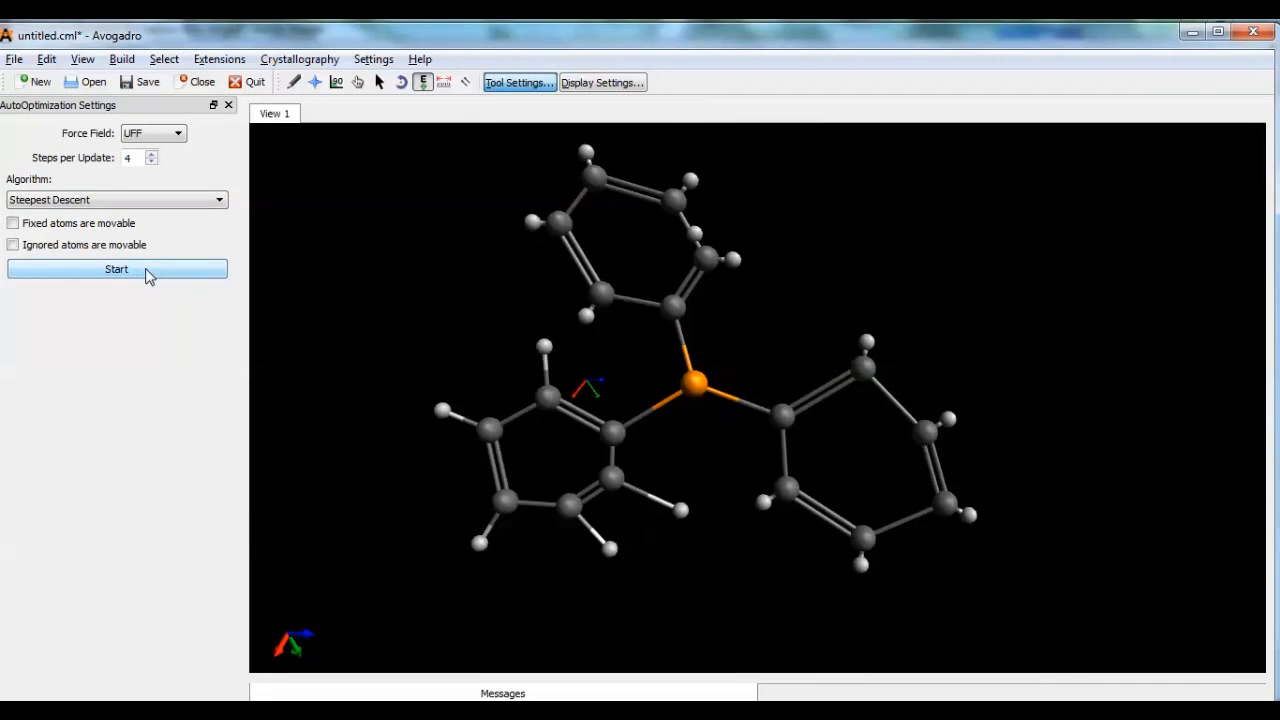
{"action": "left_click", "coordinate": [146, 276]}
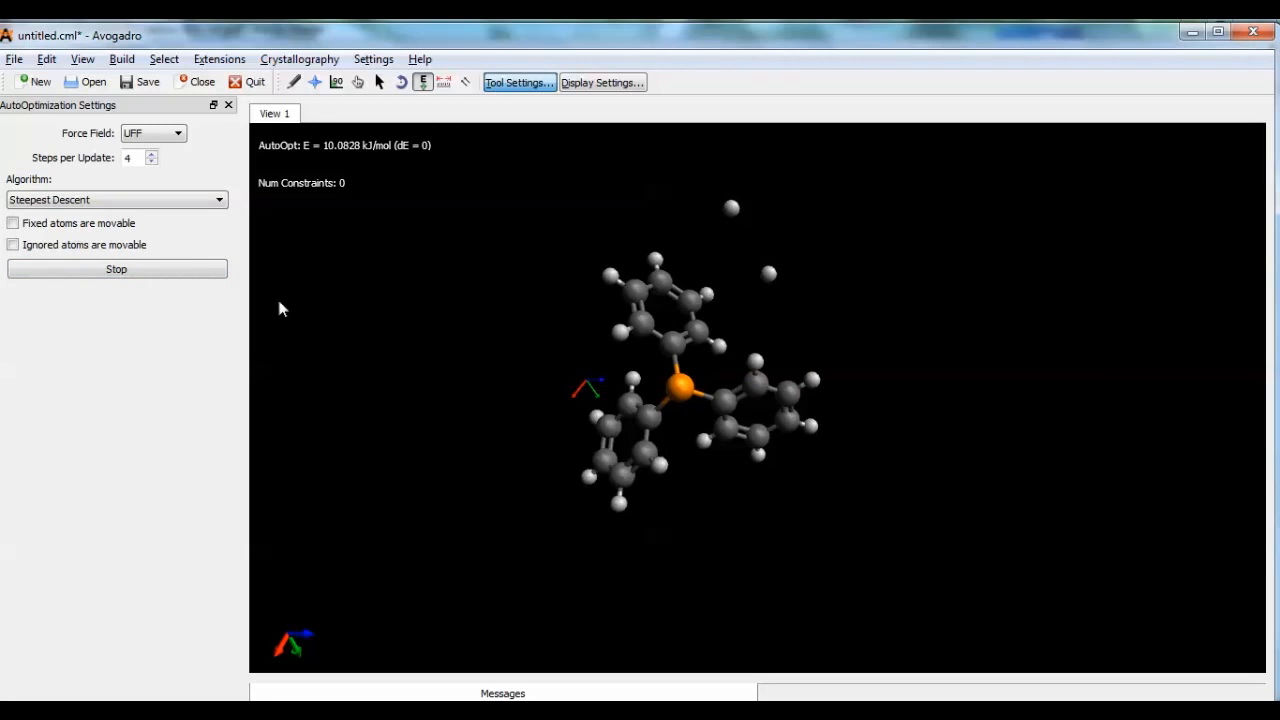
{"action": "left_click", "coordinate": [197, 270]}
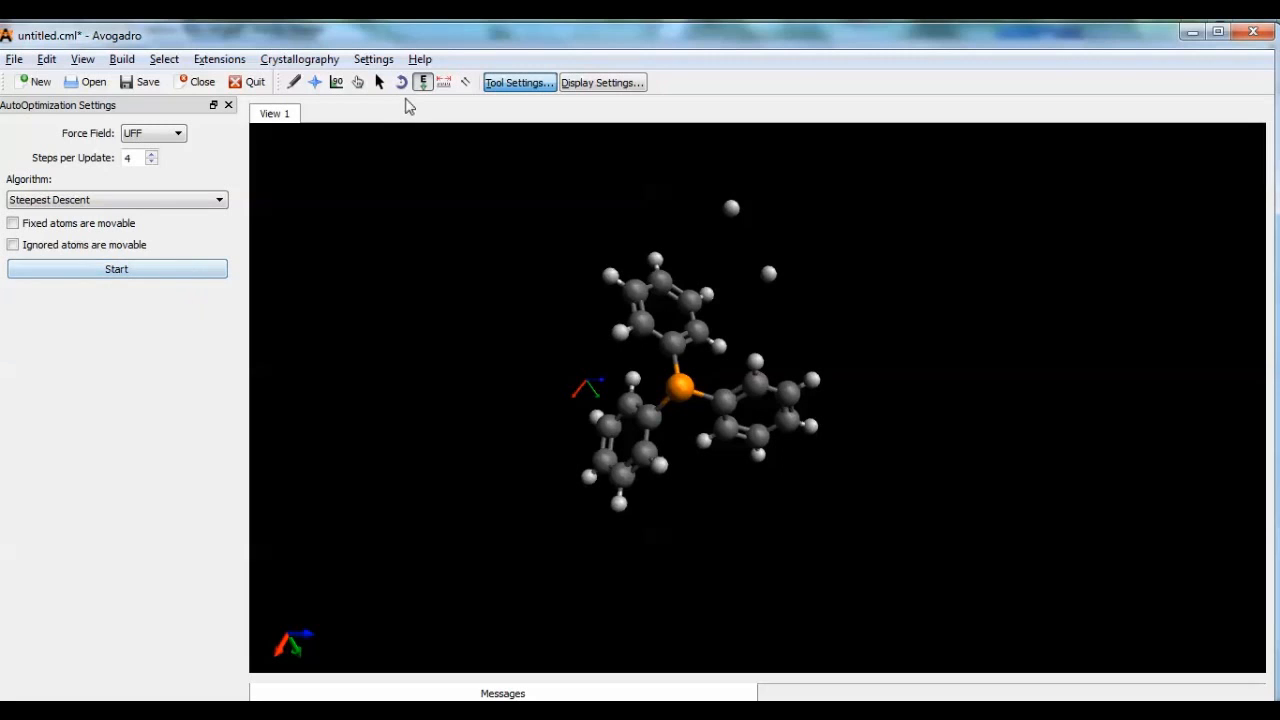
{"action": "left_click", "coordinate": [379, 82]}
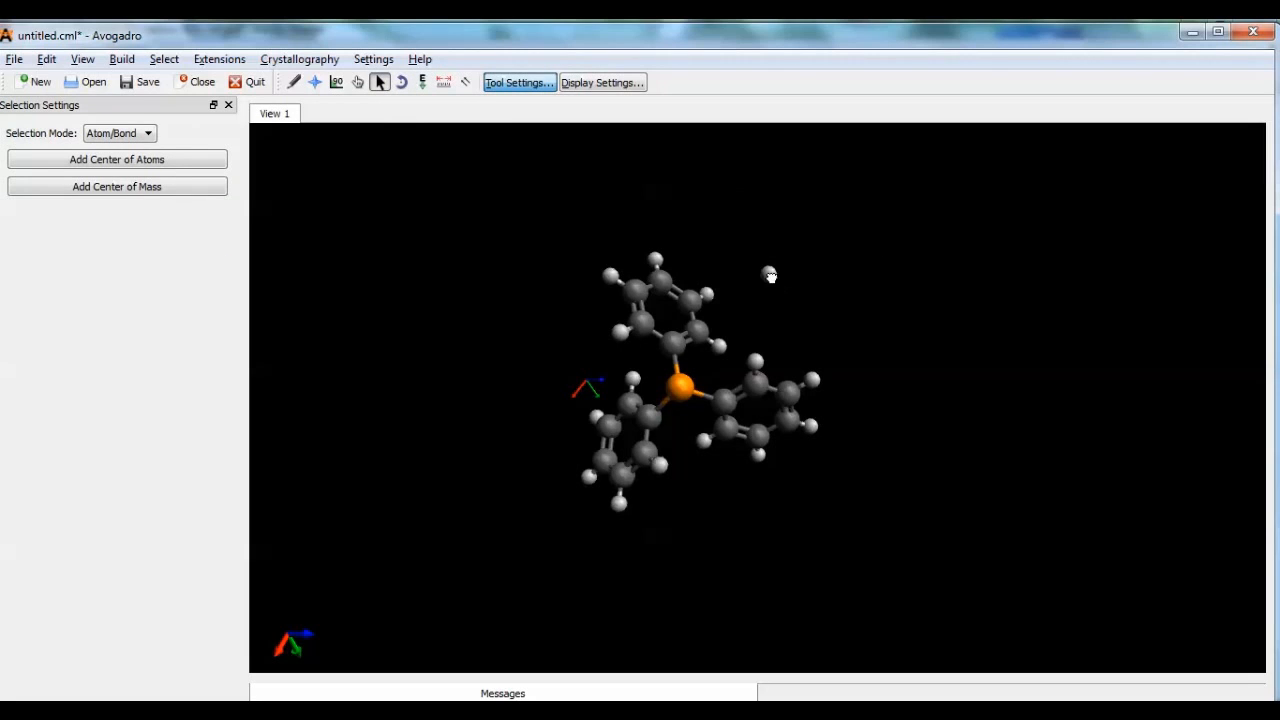
{"action": "scroll", "coordinate": [895, 361], "scroll_direction": "up", "scroll_amount": 5}
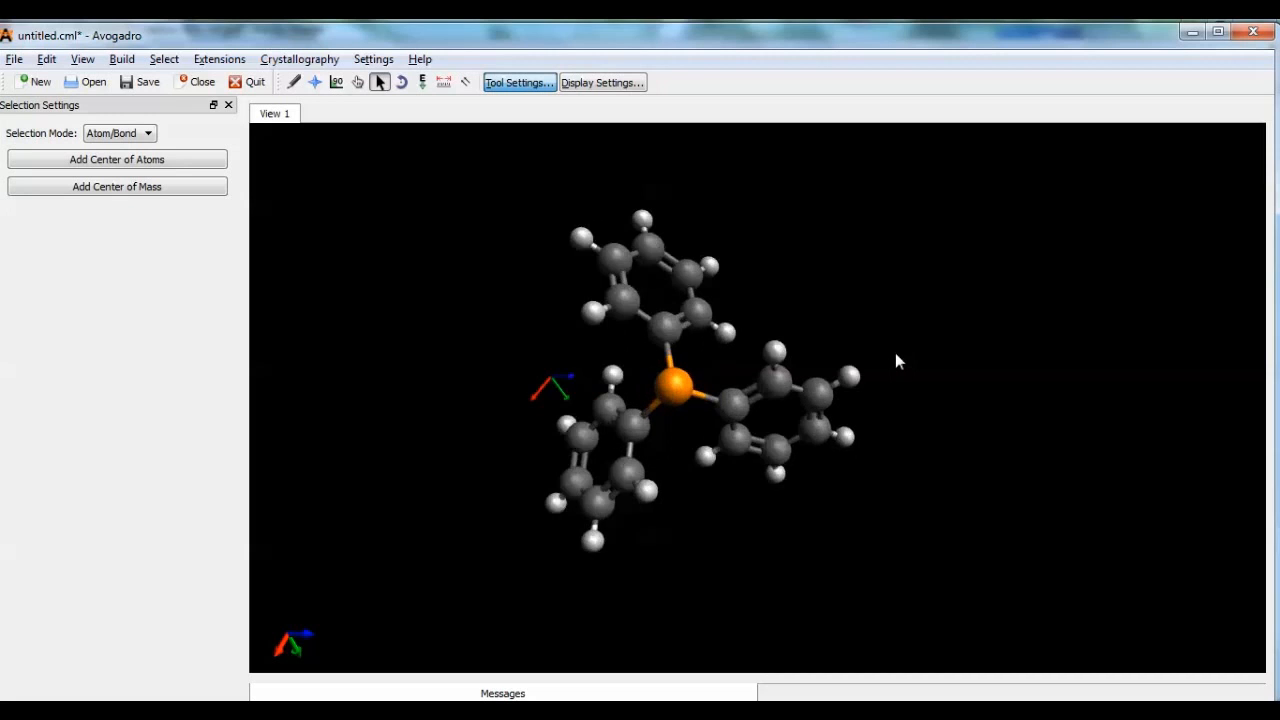
- Auto-rotate the P(C6H5)3 molecule about the x axis to examine its propeller shape, and return to the textbook PDF
{"action": "left_click", "coordinate": [399, 82]}
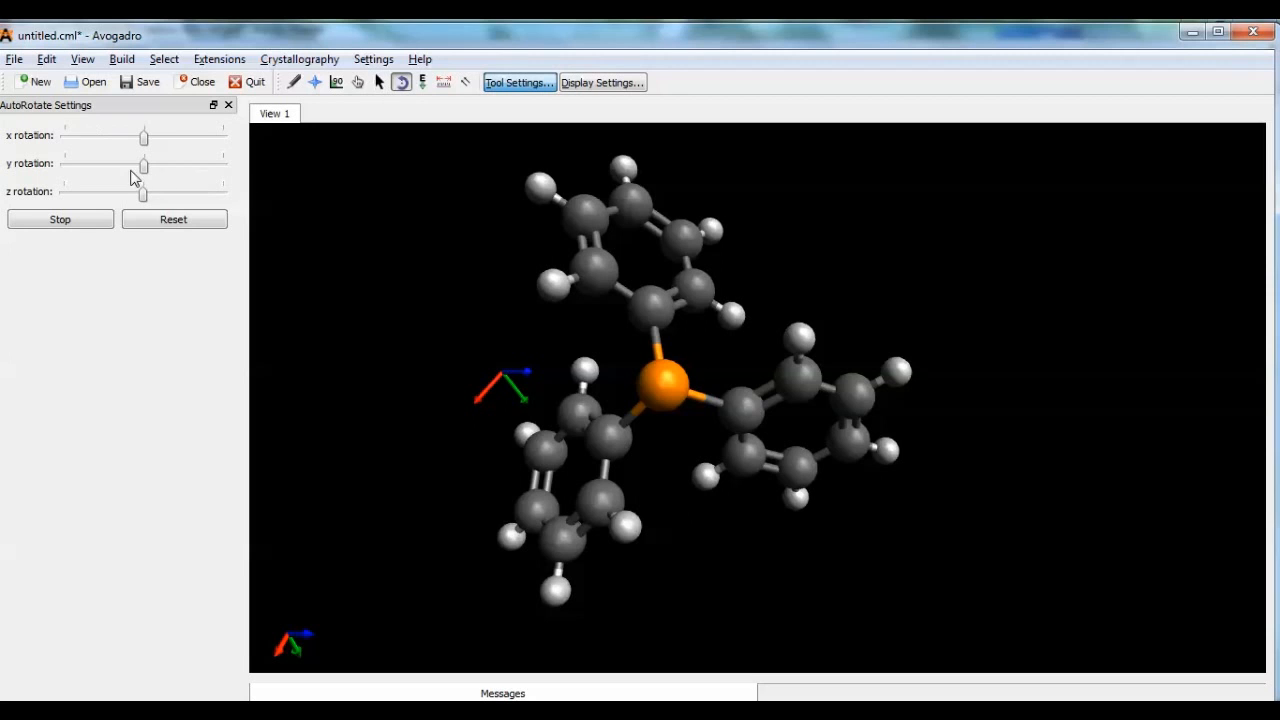
{"action": "left_click_drag", "start_coordinate": [145, 147], "coordinate": [130, 148]}
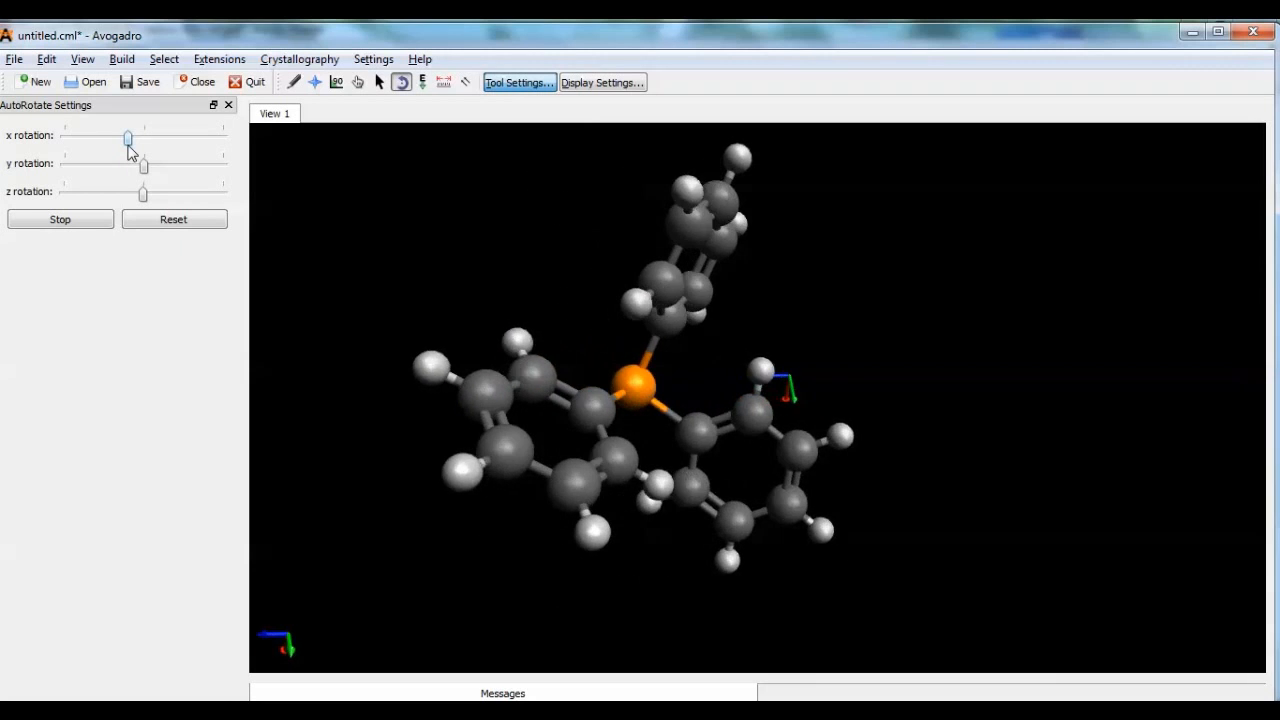
{"action": "key", "text": "alt+Tab"}
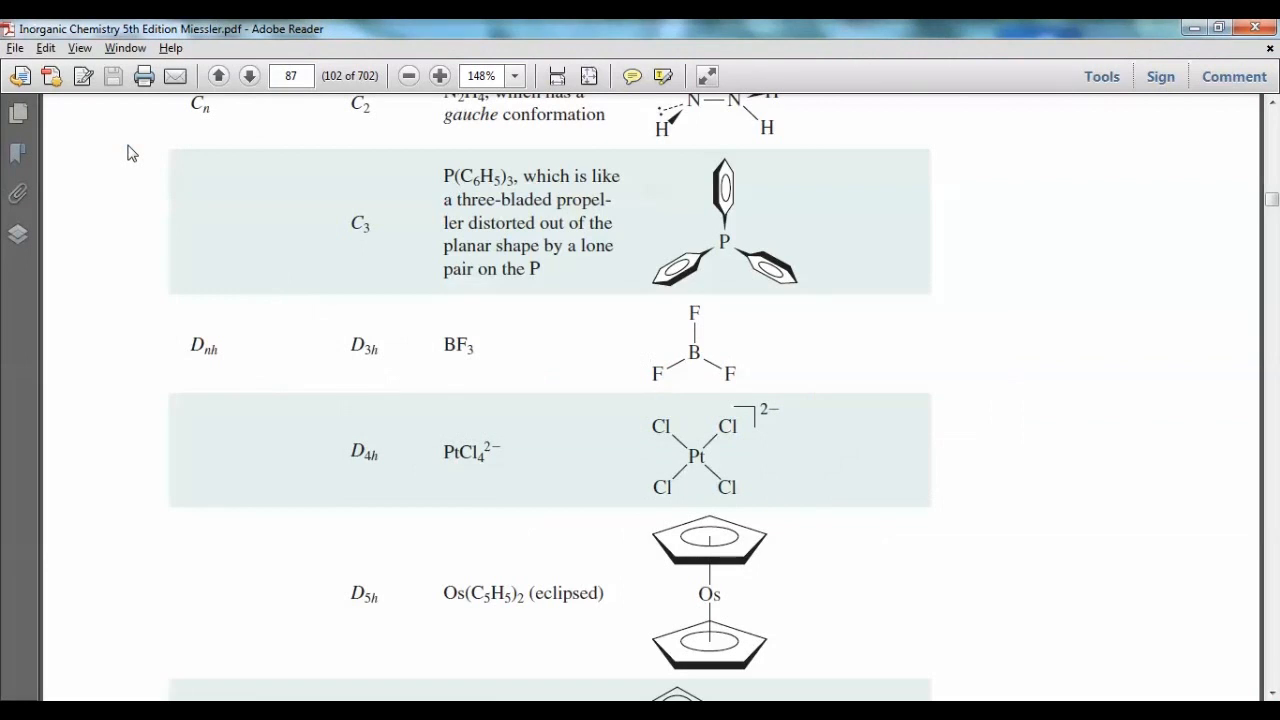